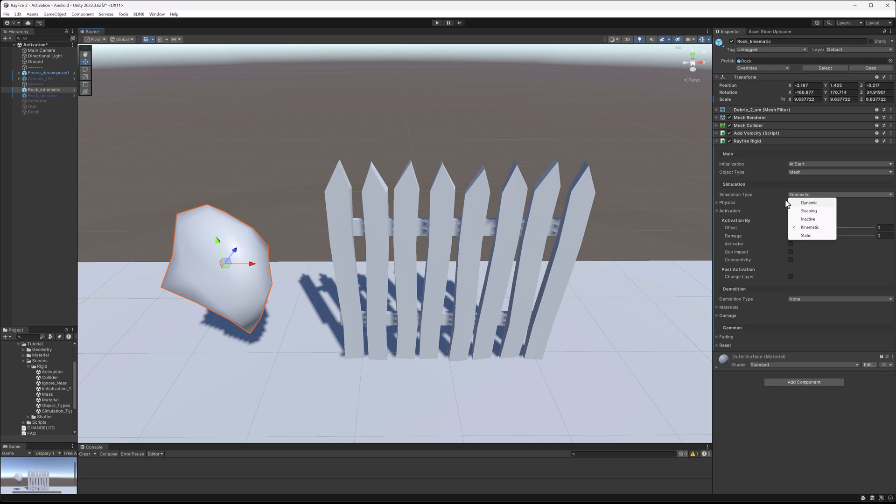
Select the decomposed fence and set its RayFire Rigid simulation type to Dynamic.
{"action": "left_click", "coordinate": [521, 190]}
{"action": "left_click", "coordinate": [817, 178]}
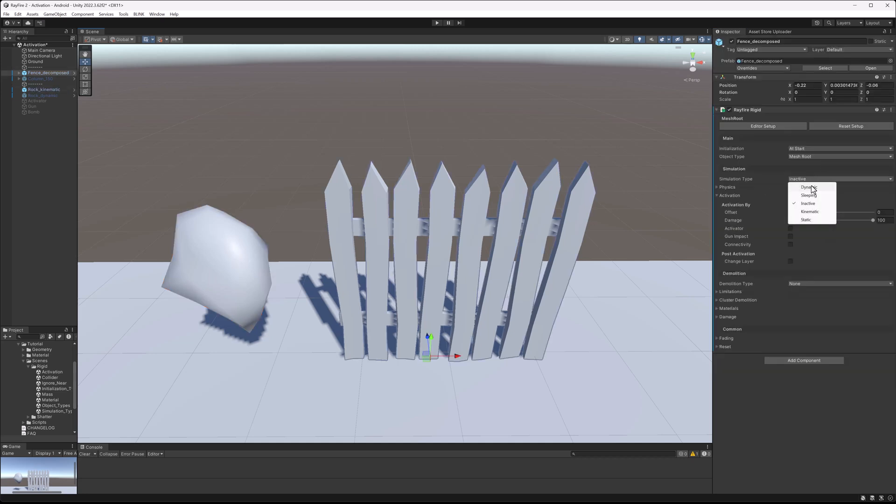
{"action": "left_click", "coordinate": [811, 187]}
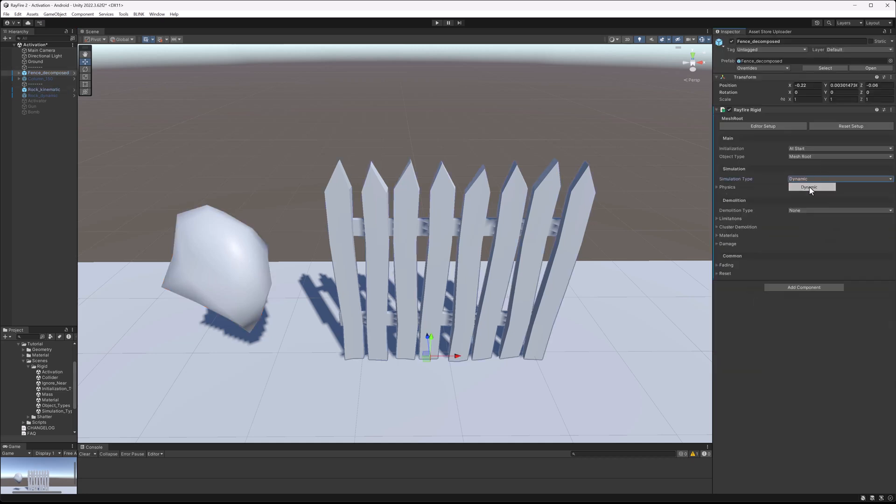
Run the scene in Play mode to test the dynamic fence, then stop playback.
{"action": "left_click", "coordinate": [436, 22]}
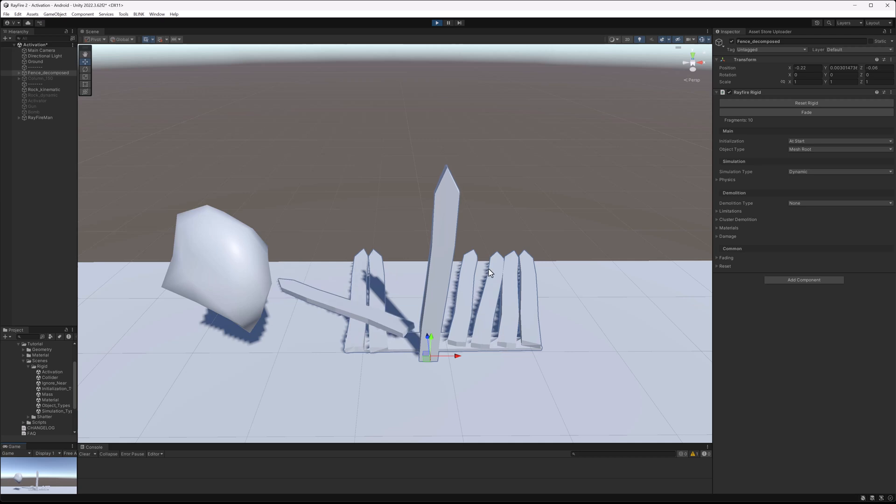
{"action": "left_click", "coordinate": [437, 23]}
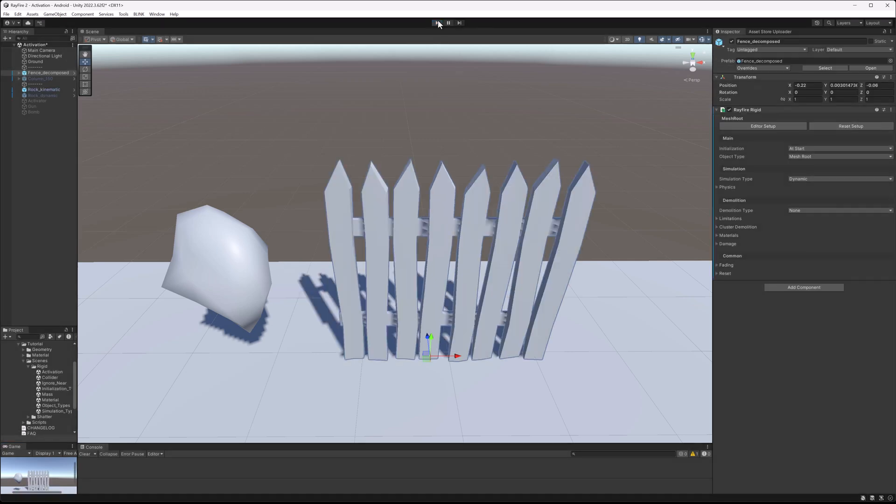
Switch the fence's simulation type to Sleeping.
{"action": "left_click", "coordinate": [795, 180]}
{"action": "left_click", "coordinate": [806, 199]}
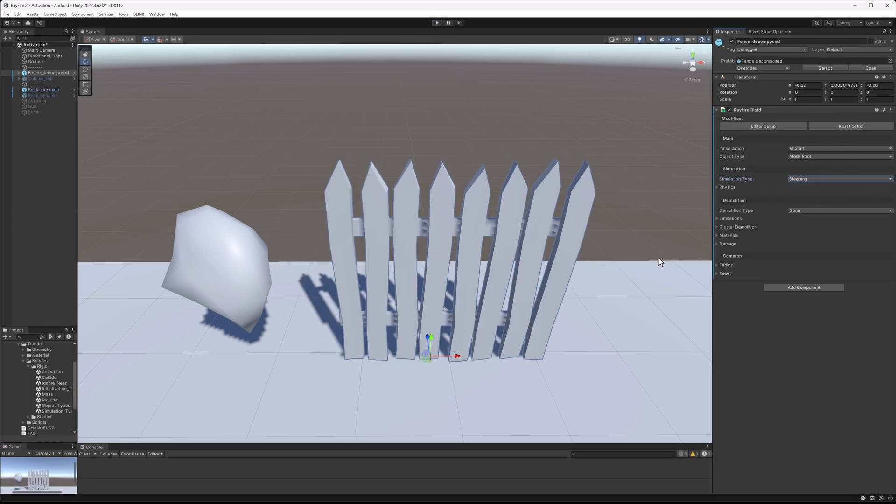
Play the scene, push the rock into the sleeping fence, then stop playback.
{"action": "left_click", "coordinate": [437, 23]}
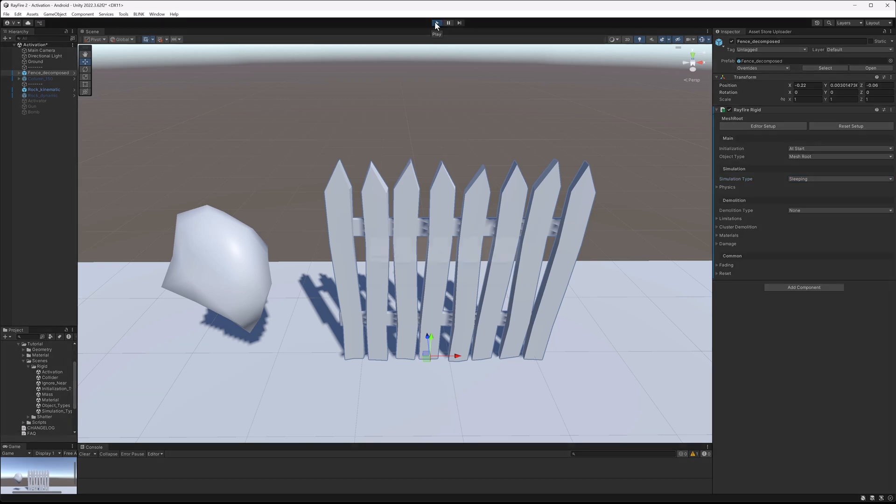
{"action": "left_click", "coordinate": [243, 254]}
{"action": "left_click_drag", "start_coordinate": [229, 262], "coordinate": [206, 244]}
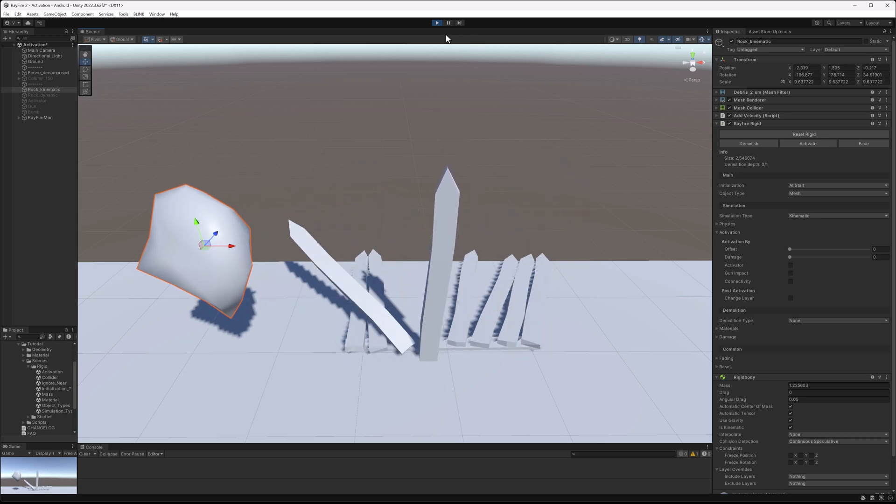
{"action": "left_click", "coordinate": [437, 23]}
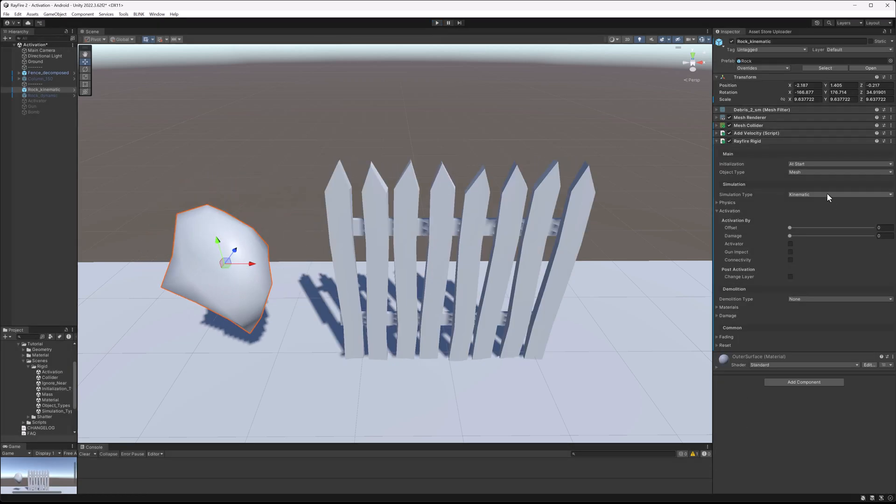
Select the fence and change its simulation type to Inactive.
{"action": "left_click", "coordinate": [829, 195]}
{"action": "left_click", "coordinate": [450, 198]}
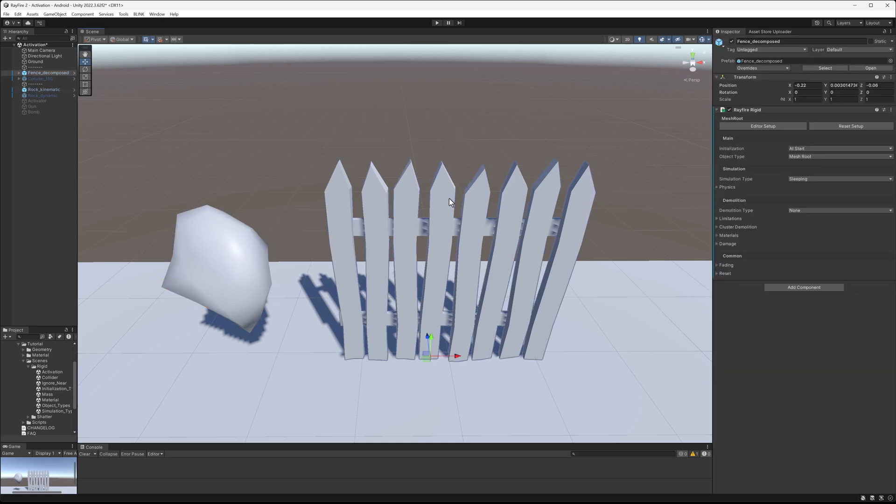
{"action": "left_click", "coordinate": [817, 179]}
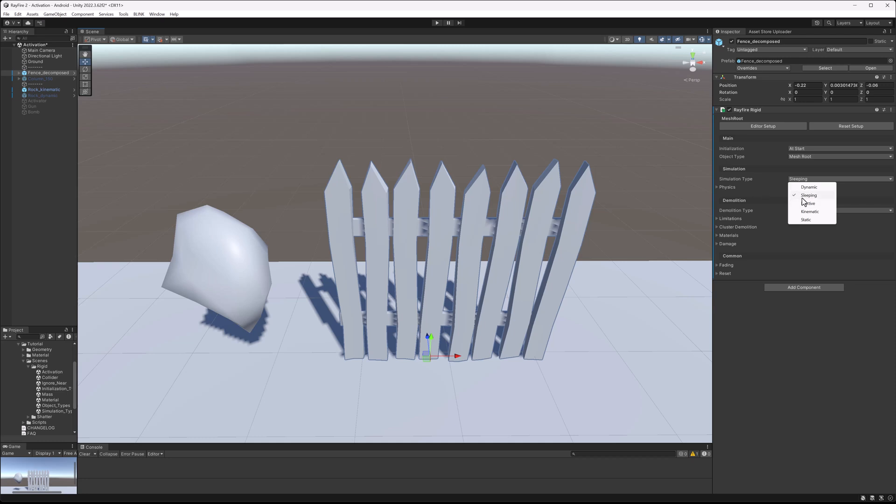
{"action": "left_click", "coordinate": [806, 204]}
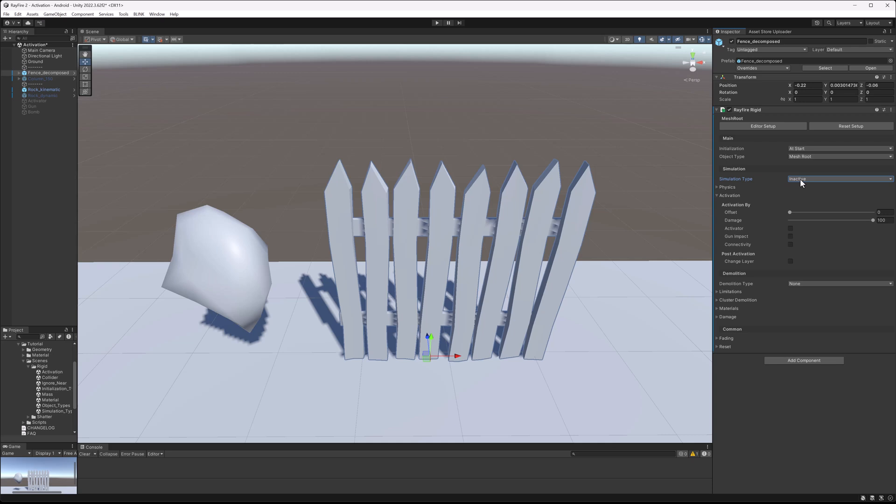
Change the fence's simulation type to Kinematic.
{"action": "left_click", "coordinate": [802, 180]}
{"action": "left_click", "coordinate": [807, 212]}
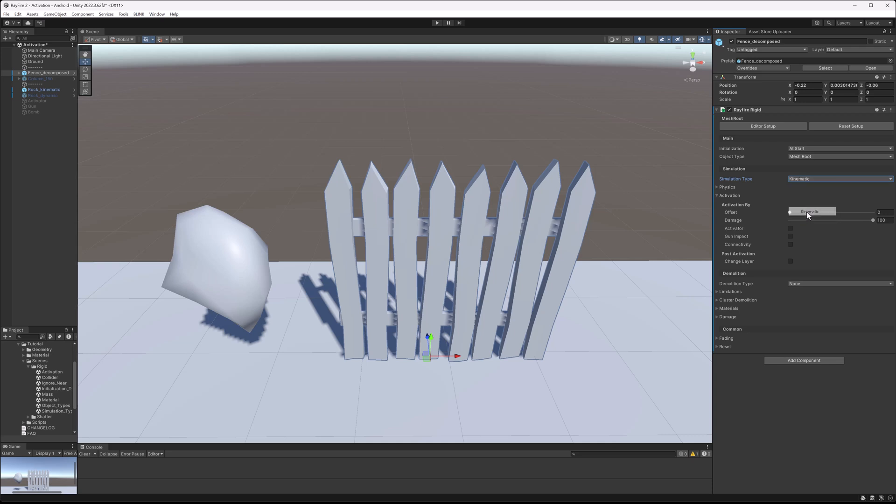
{"action": "left_click", "coordinate": [803, 179]}
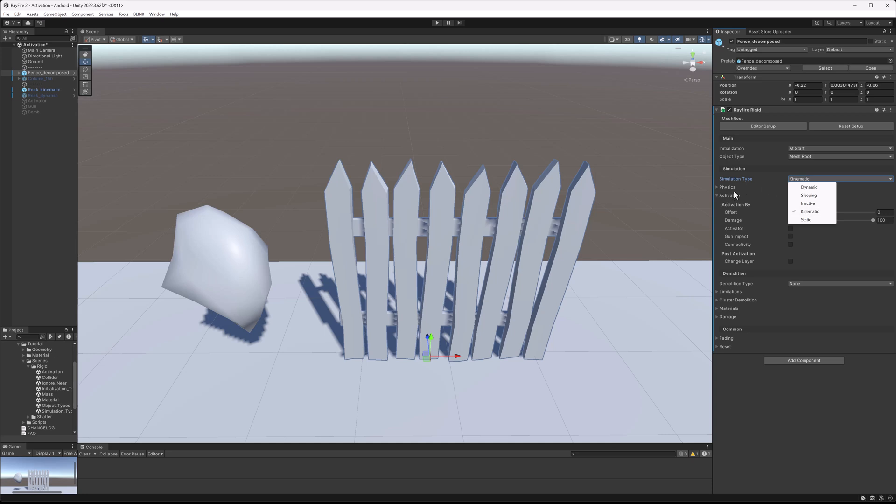
{"action": "left_click", "coordinate": [439, 88]}
Expand the fence in the hierarchy and inspect its individual fence pieces in the scene.
{"action": "left_click", "coordinate": [373, 209]}
{"action": "left_click_drag", "start_coordinate": [460, 117], "coordinate": [455, 201], "text": "alt"}
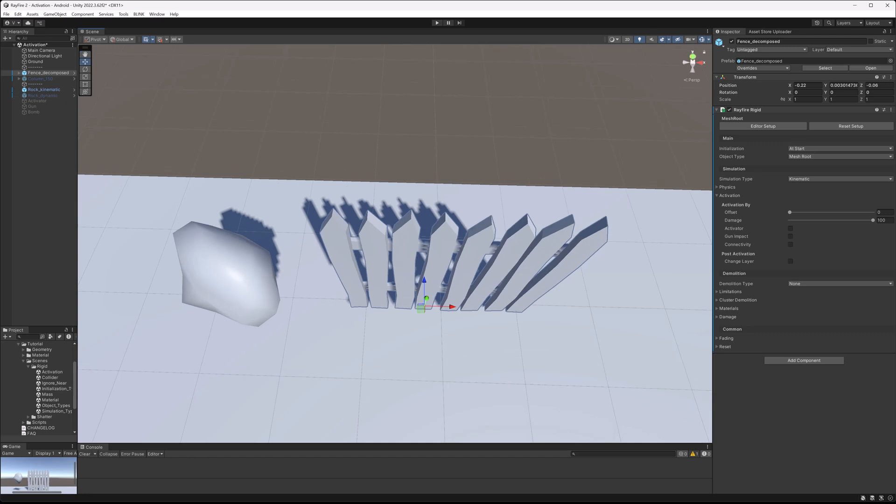
{"action": "left_click", "coordinate": [19, 73]}
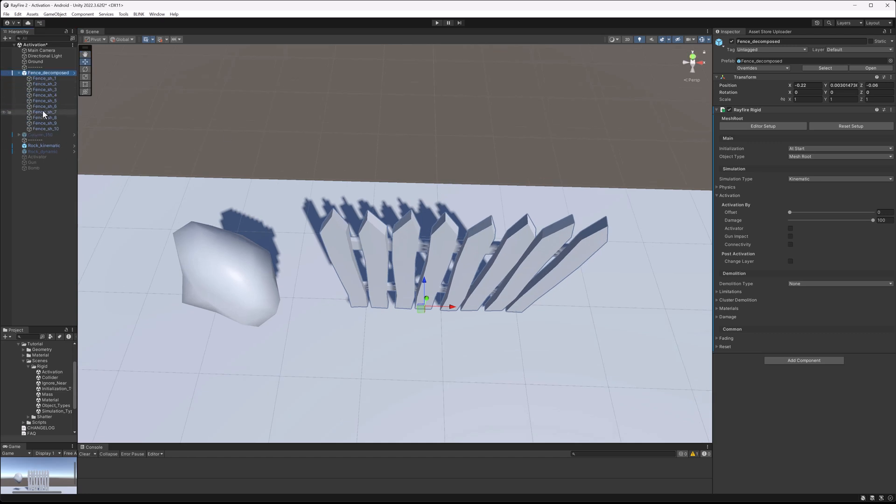
{"action": "left_click", "coordinate": [45, 73]}
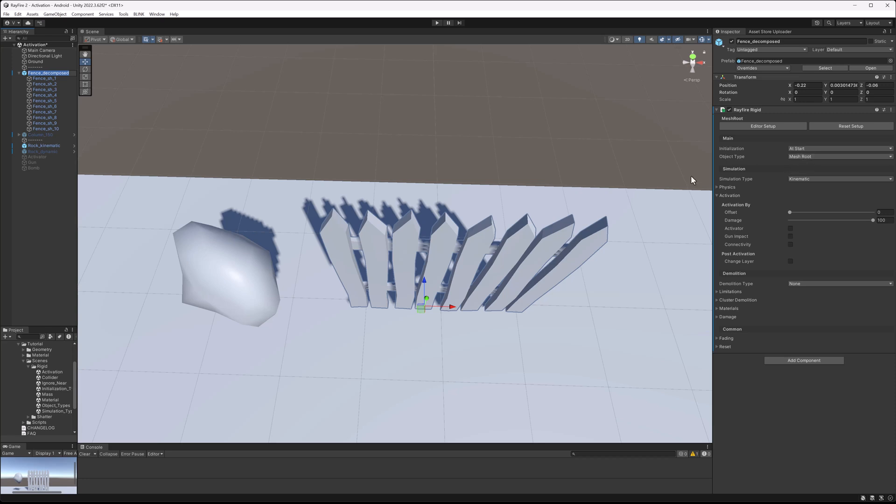
{"action": "left_click", "coordinate": [389, 151]}
{"action": "left_click", "coordinate": [346, 242]}
{"action": "left_click", "coordinate": [378, 239]}
{"action": "left_click", "coordinate": [411, 240]}
{"action": "left_click", "coordinate": [434, 242]}
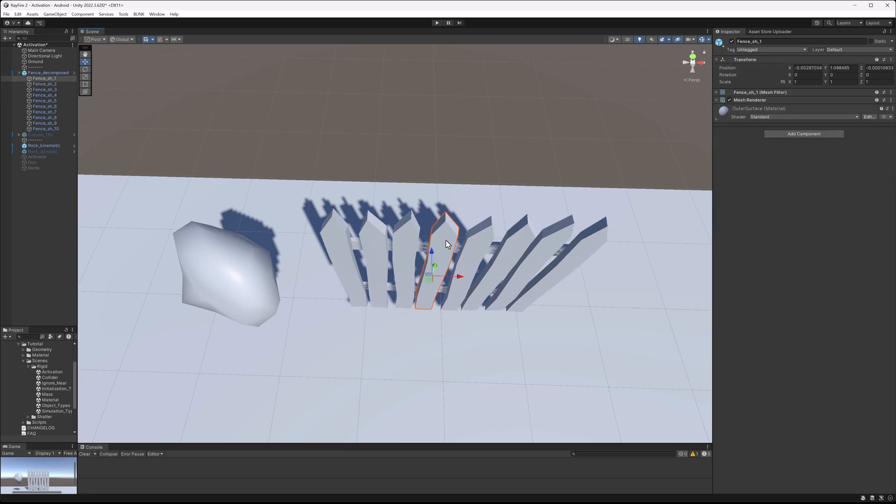
{"action": "left_click", "coordinate": [373, 242]}
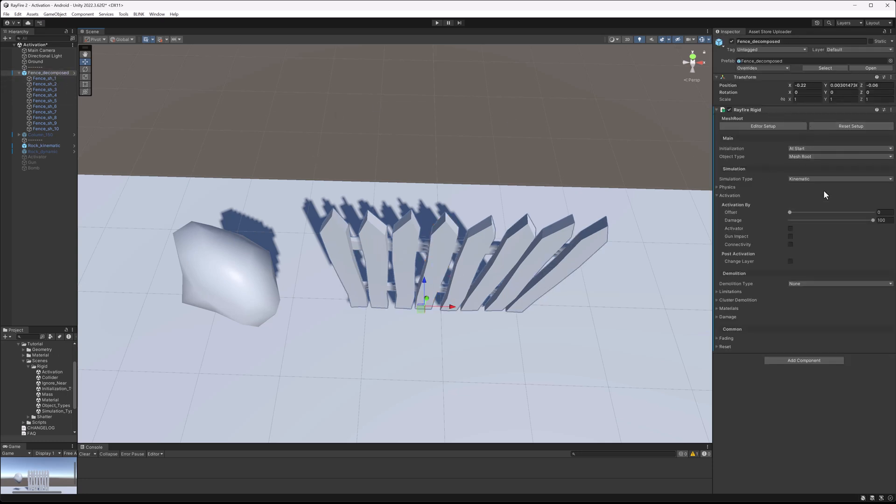
{"action": "left_click_drag", "start_coordinate": [328, 224], "coordinate": [365, 135], "text": "alt"}
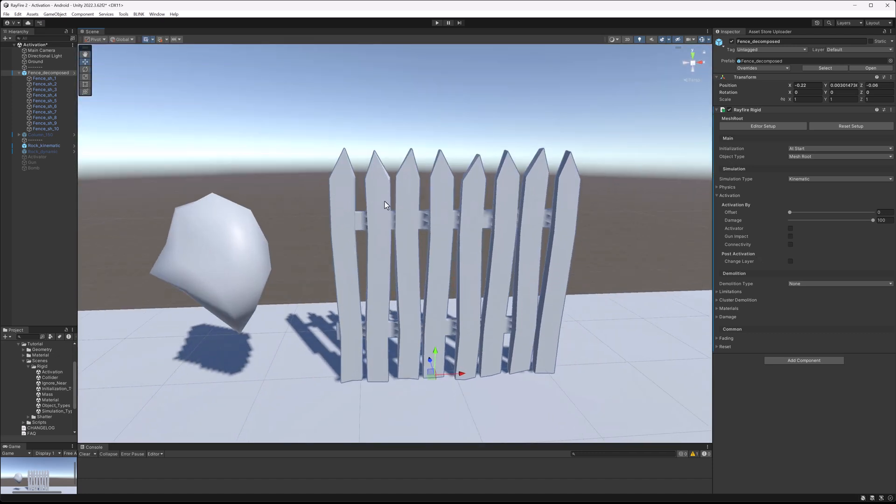
Play the scene, inspect the RayFire Rigid component on one fence piece, then stop playback.
{"action": "left_click", "coordinate": [436, 22]}
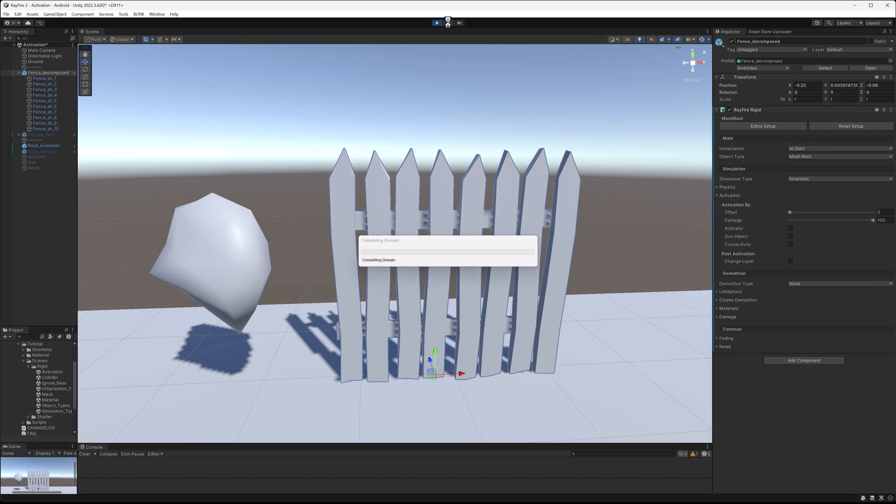
{"action": "left_click", "coordinate": [398, 225]}
{"action": "left_click", "coordinate": [748, 108]}
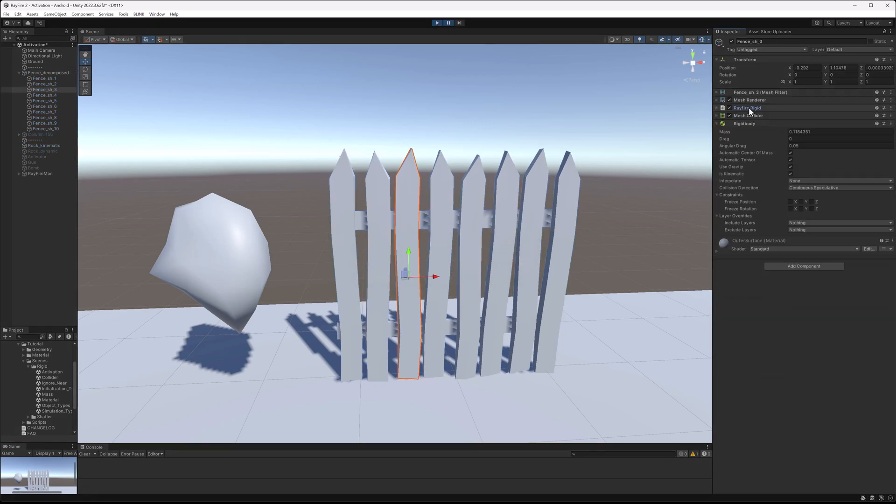
{"action": "left_click", "coordinate": [749, 108]}
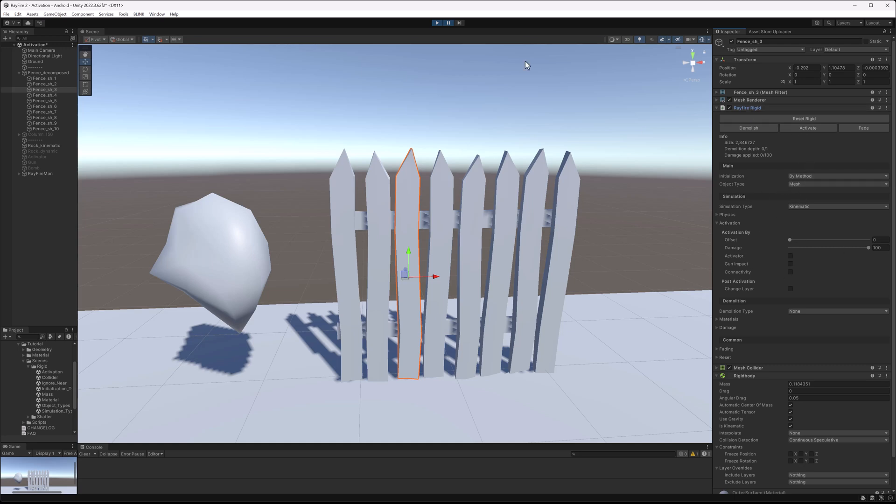
{"action": "left_click", "coordinate": [435, 23]}
Select the fence again and set its simulation type back to Inactive.
{"action": "left_click_drag", "start_coordinate": [482, 56], "coordinate": [480, 145], "text": "alt"}
{"action": "left_click", "coordinate": [480, 146]}
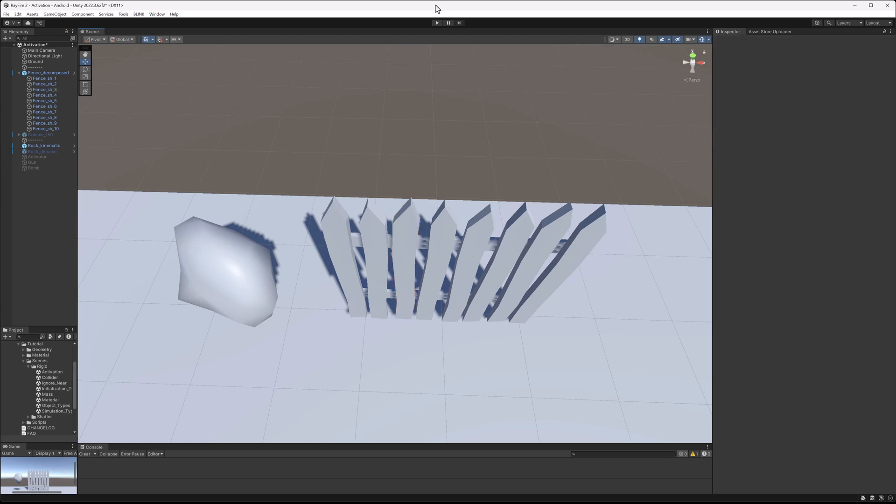
{"action": "left_click", "coordinate": [446, 224]}
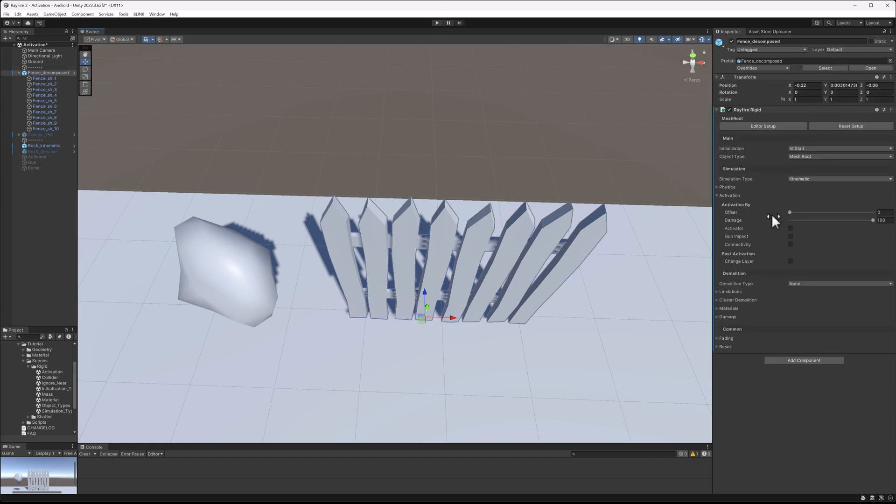
{"action": "left_click", "coordinate": [805, 180]}
{"action": "left_click", "coordinate": [806, 206]}
Select the rock and run the scene in Play mode.
{"action": "left_click", "coordinate": [192, 256]}
{"action": "left_click_drag", "start_coordinate": [196, 259], "coordinate": [243, 220], "text": "alt"}
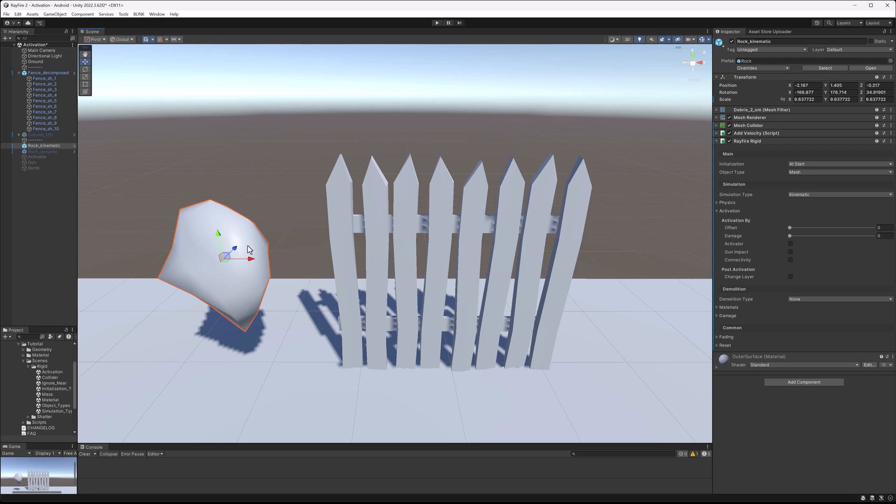
{"action": "middle_click_drag", "start_coordinate": [248, 250], "coordinate": [274, 239]}
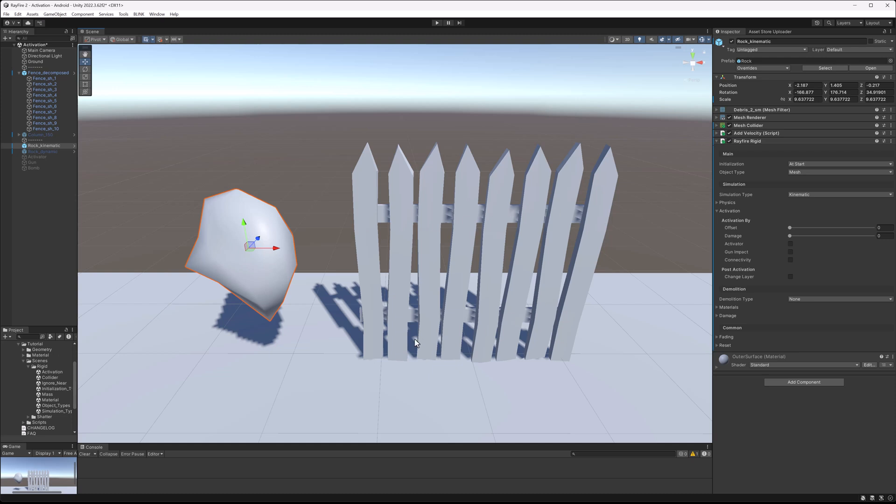
{"action": "middle_click_drag", "start_coordinate": [297, 368], "coordinate": [306, 314]}
{"action": "left_click", "coordinate": [306, 316]}
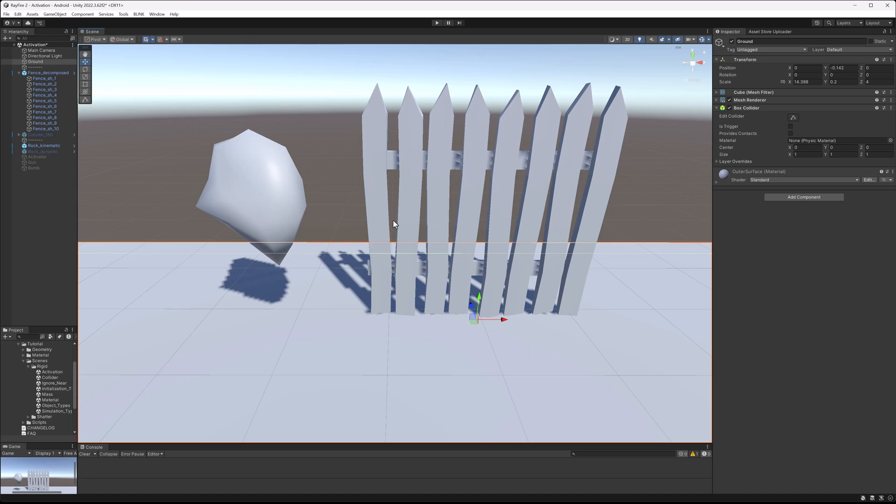
{"action": "middle_click_drag", "start_coordinate": [394, 224], "coordinate": [396, 273]}
{"action": "left_click", "coordinate": [260, 231]}
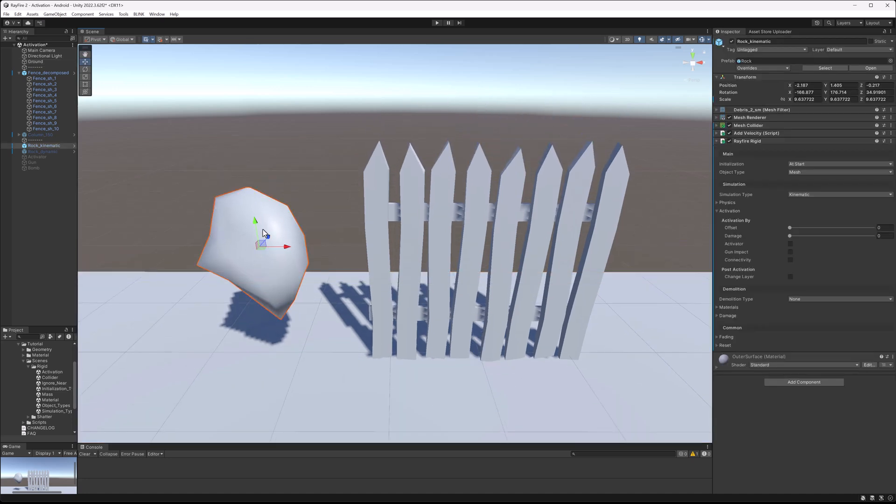
{"action": "left_click", "coordinate": [437, 22]}
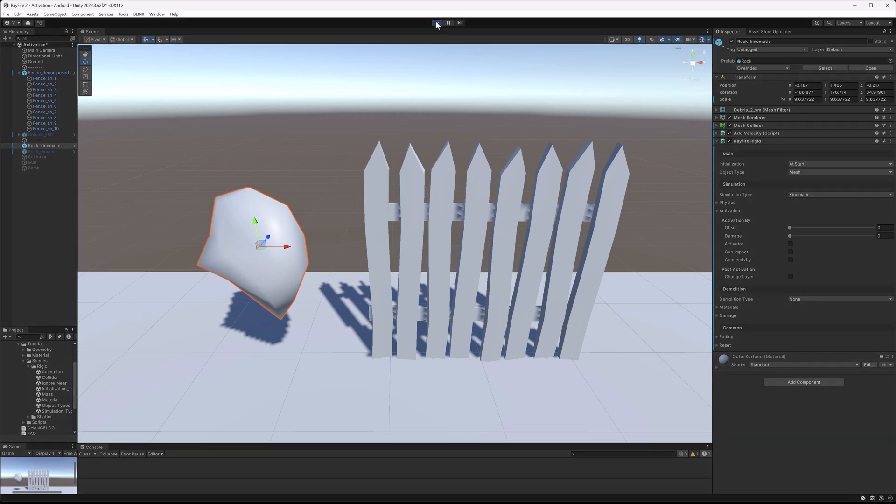
Drag the rock through the inactive fence during play and select a fence piece to inspect.
{"action": "left_click", "coordinate": [483, 184]}
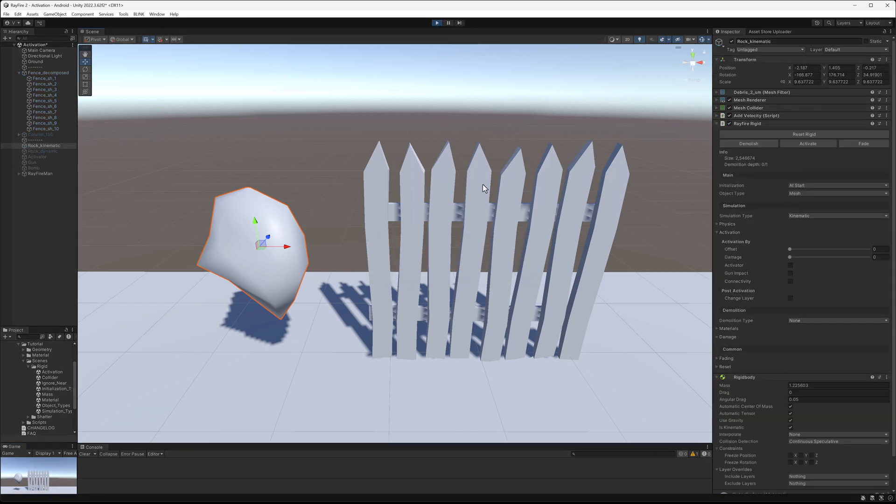
{"action": "left_click", "coordinate": [337, 105]}
{"action": "left_click", "coordinate": [290, 257]}
{"action": "left_click_drag", "start_coordinate": [260, 249], "coordinate": [385, 235]}
{"action": "left_click_drag", "start_coordinate": [403, 173], "coordinate": [404, 313], "text": "alt"}
{"action": "left_click_drag", "start_coordinate": [384, 285], "coordinate": [644, 262]}
{"action": "left_click_drag", "start_coordinate": [620, 328], "coordinate": [538, 280], "text": "alt"}
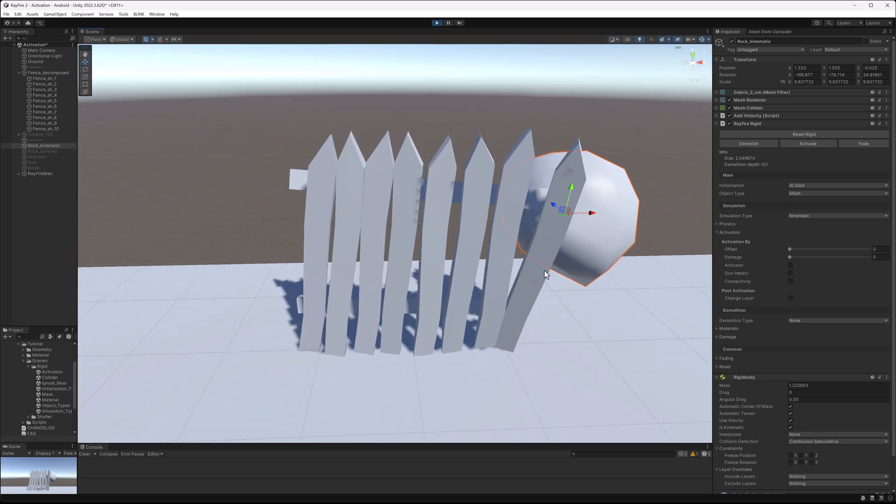
{"action": "left_click_drag", "start_coordinate": [564, 210], "coordinate": [607, 233]}
{"action": "left_click", "coordinate": [305, 248]}
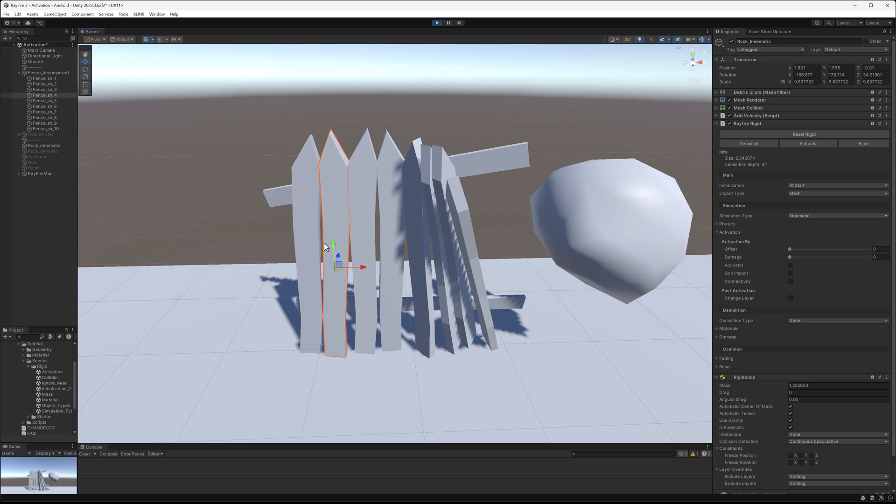
{"action": "mouse_move", "coordinate": [319, 267]}
{"action": "left_mouse_down"}
{"action": "mouse_move", "coordinate": [404, 267]}
{"action": "mouse_move", "coordinate": [309, 265]}
{"action": "mouse_move", "coordinate": [334, 279]}
{"action": "mouse_move", "coordinate": [314, 268]}
{"action": "left_mouse_up"}
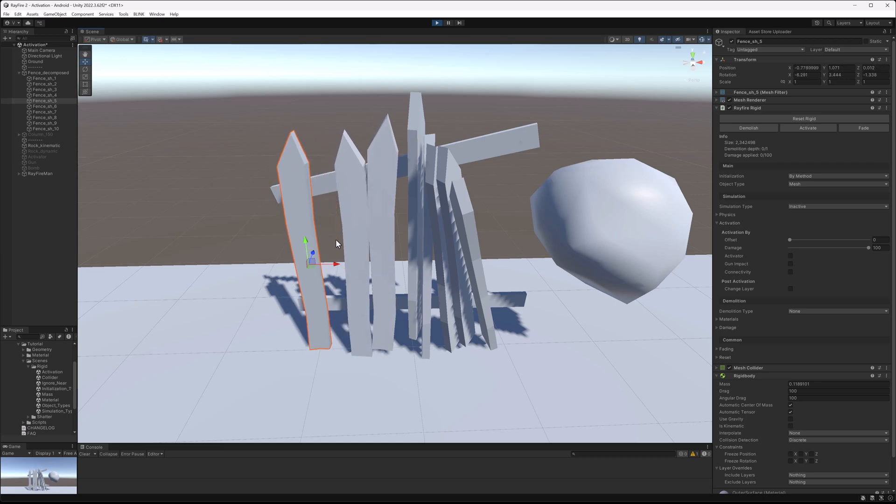
Drag the rock back across the fence pieces and select one scattered piece to inspect its settings.
{"action": "left_click", "coordinate": [633, 227]}
{"action": "left_click_drag", "start_coordinate": [602, 232], "coordinate": [384, 213]}
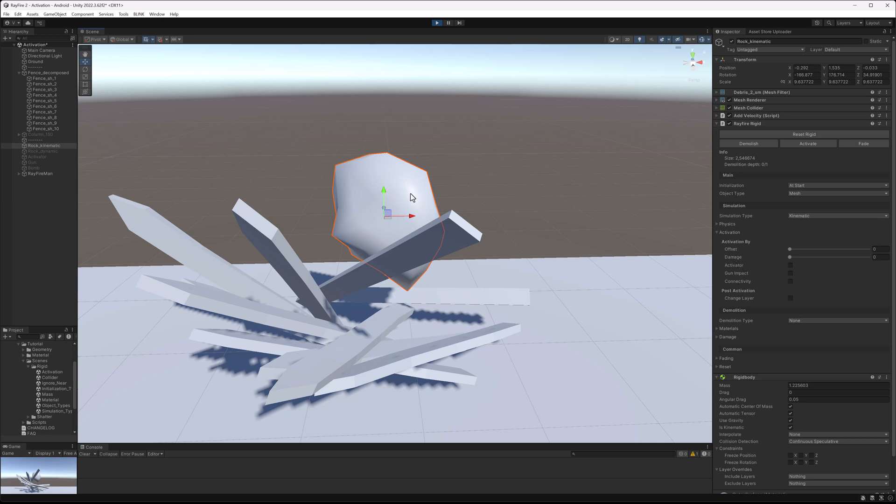
{"action": "middle_click_drag", "start_coordinate": [363, 264], "coordinate": [415, 214]}
{"action": "scroll", "coordinate": [415, 214], "scroll_direction": "down", "scroll_amount": 3}
{"action": "left_click_drag", "start_coordinate": [414, 215], "coordinate": [399, 189], "text": "alt"}
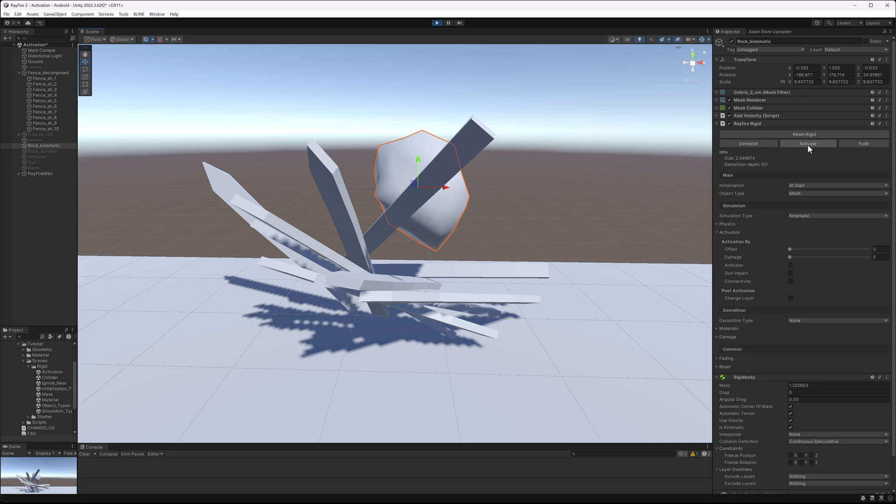
{"action": "left_click_drag", "start_coordinate": [506, 142], "coordinate": [523, 214], "text": "alt"}
{"action": "left_click", "coordinate": [500, 281]}
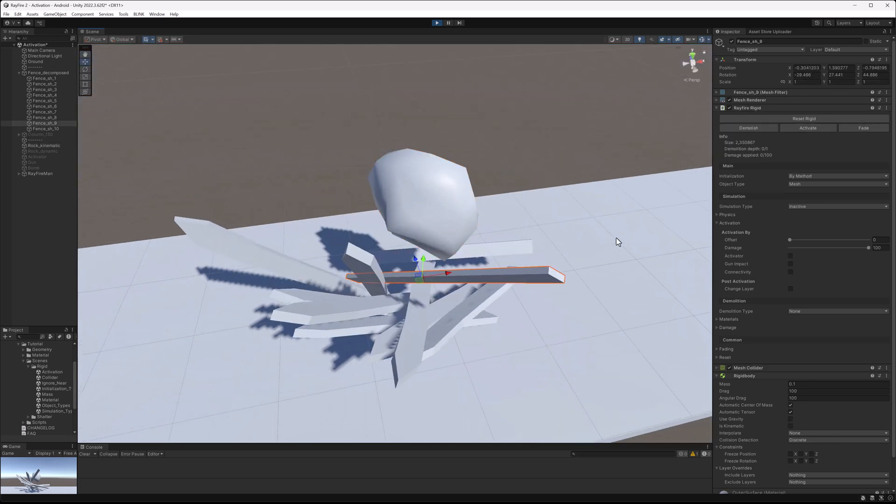
During play, drag the selected fence piece around and activate it manually.
{"action": "left_click_drag", "start_coordinate": [534, 280], "coordinate": [485, 301], "text": "alt"}
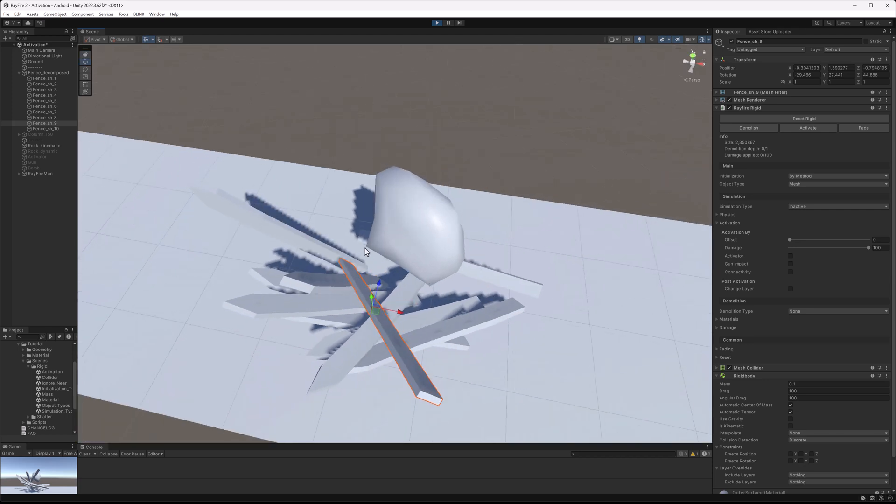
{"action": "left_click_drag", "start_coordinate": [377, 324], "coordinate": [402, 272], "text": "alt"}
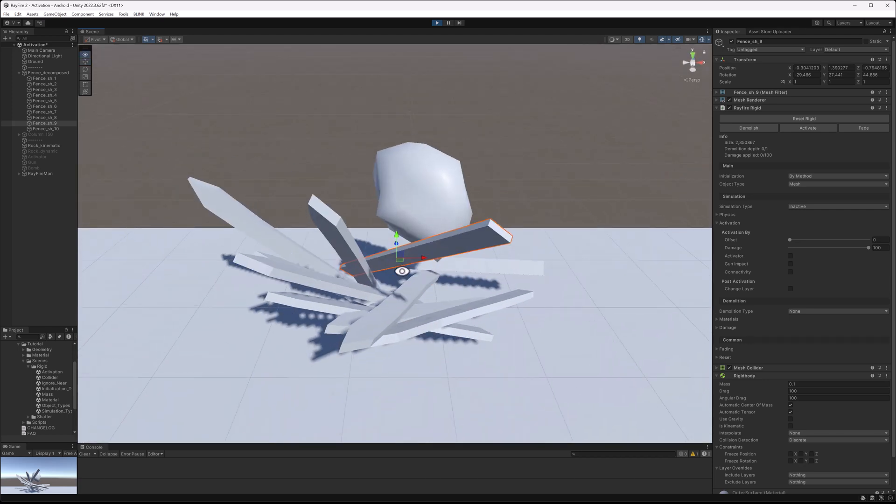
{"action": "left_click", "coordinate": [808, 128]}
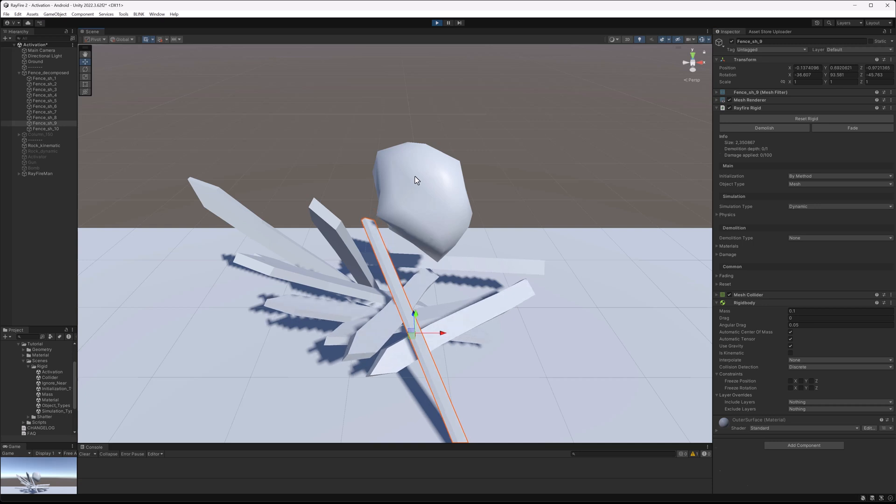
Select the rock and activate it, then select another fence piece and activate it too.
{"action": "left_click", "coordinate": [417, 179]}
{"action": "left_click", "coordinate": [811, 137]}
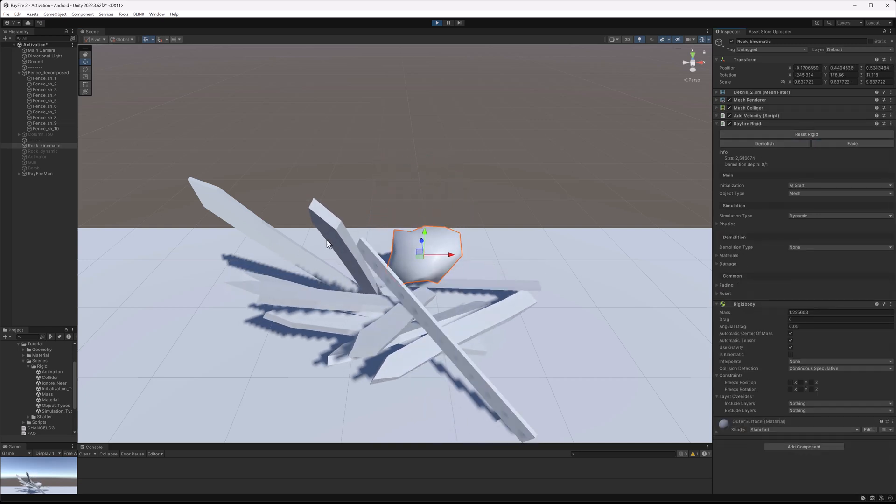
{"action": "left_click", "coordinate": [340, 237]}
{"action": "left_click", "coordinate": [808, 124]}
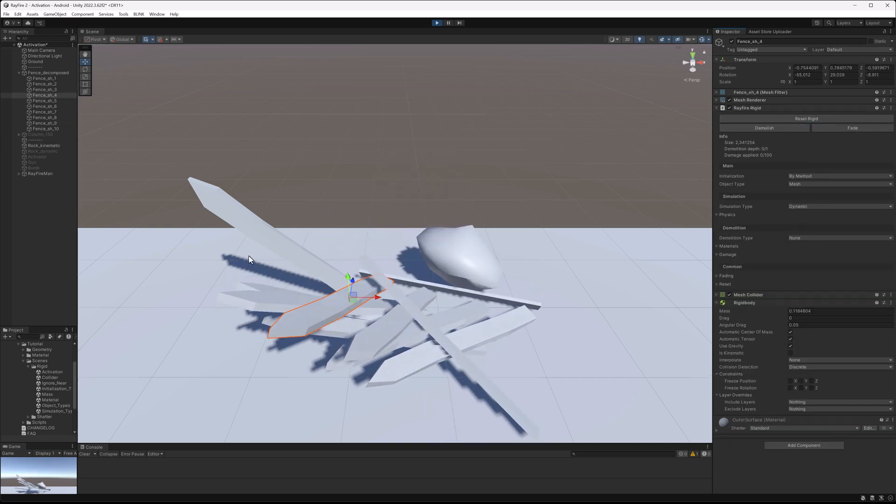
Select the decomposed fence root, activate all its fragments, and exit Play mode.
{"action": "left_click", "coordinate": [42, 73]}
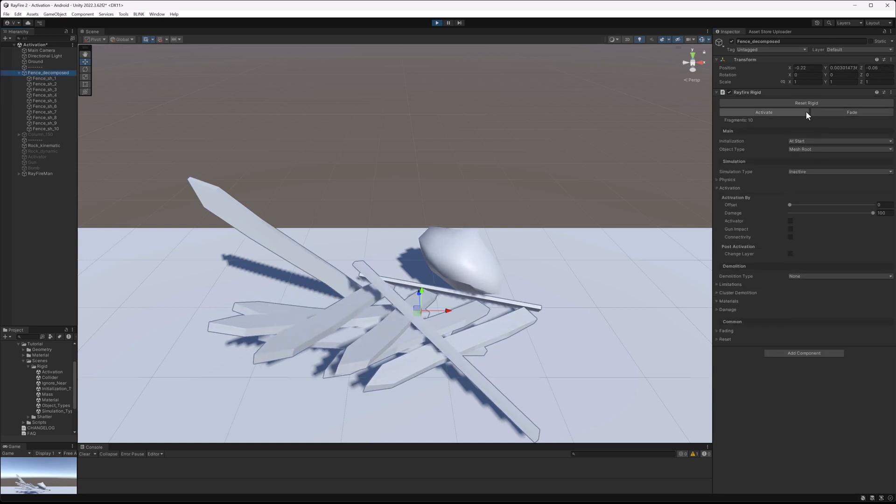
{"action": "left_click", "coordinate": [786, 110]}
{"action": "left_click", "coordinate": [411, 156]}
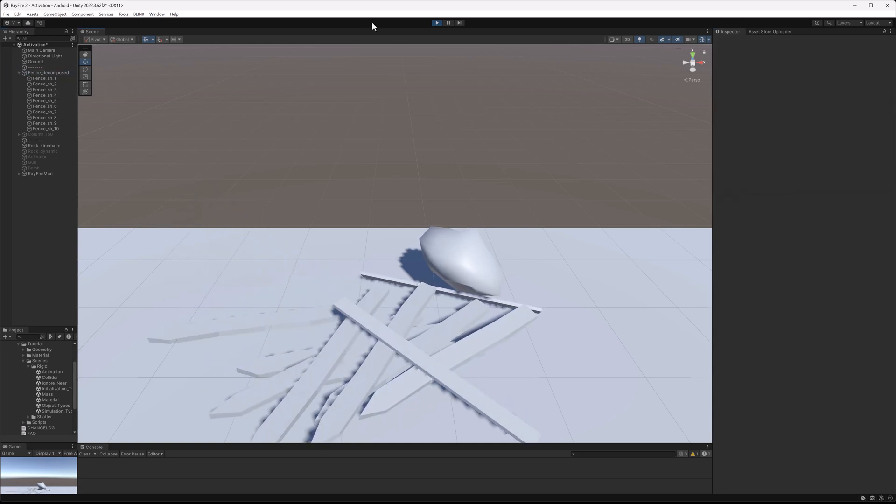
{"action": "left_click", "coordinate": [437, 23]}
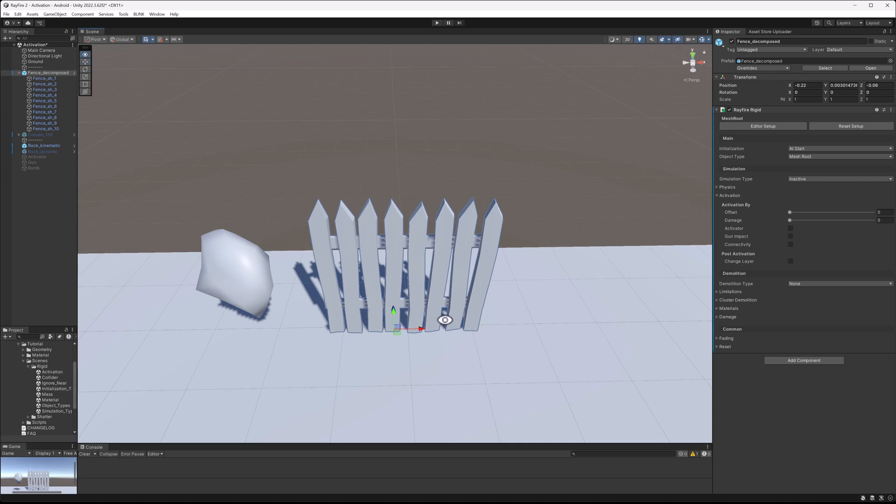
Set the fence's activation-by-offset value to 0.25.
{"action": "left_click_drag", "start_coordinate": [446, 326], "coordinate": [442, 304], "text": "alt"}
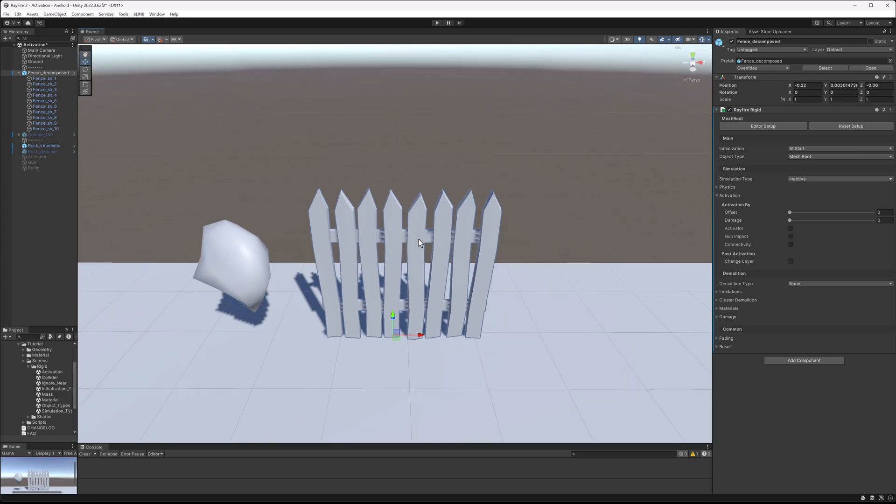
{"action": "left_click", "coordinate": [792, 213]}
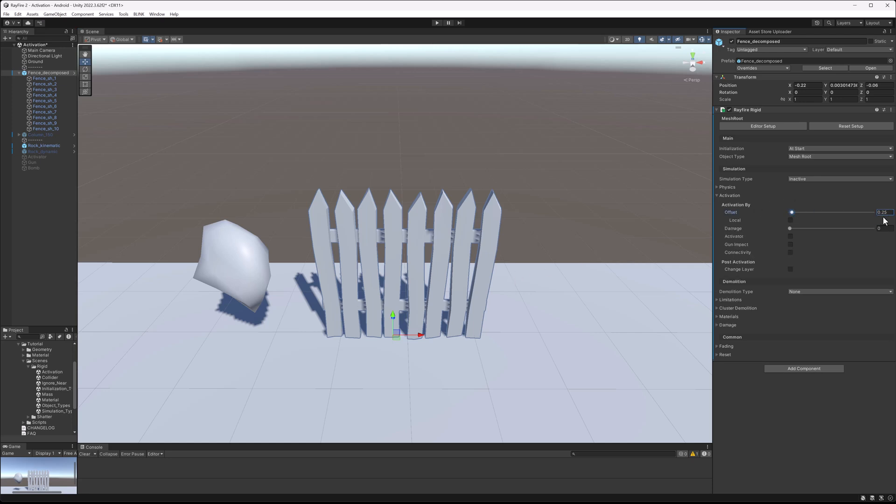
Run Play mode, drag the rock through the fence to push its pieces, and stop playing.
{"action": "left_click", "coordinate": [437, 22]}
{"action": "left_click", "coordinate": [233, 264]}
{"action": "left_click_drag", "start_coordinate": [244, 261], "coordinate": [370, 282]}
{"action": "scroll", "coordinate": [304, 244], "scroll_direction": "up", "scroll_amount": 3}
{"action": "scroll", "coordinate": [276, 239], "scroll_direction": "up", "scroll_amount": 2}
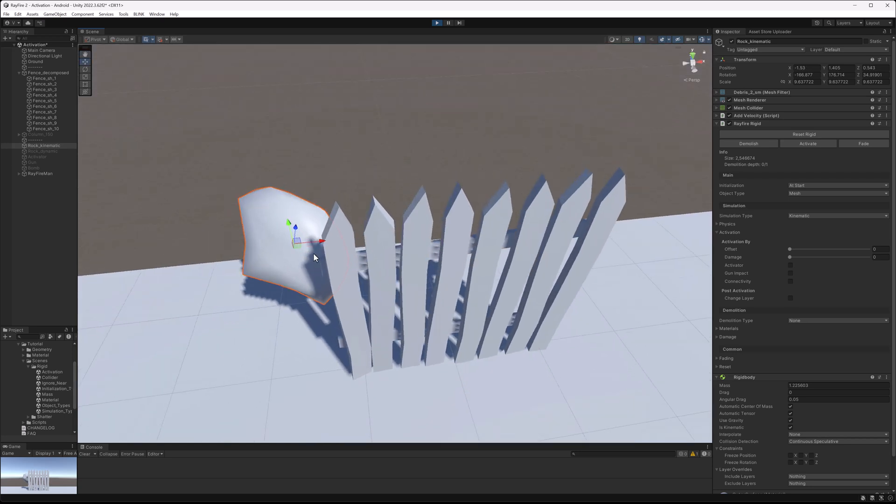
{"action": "left_click_drag", "start_coordinate": [297, 245], "coordinate": [341, 257]}
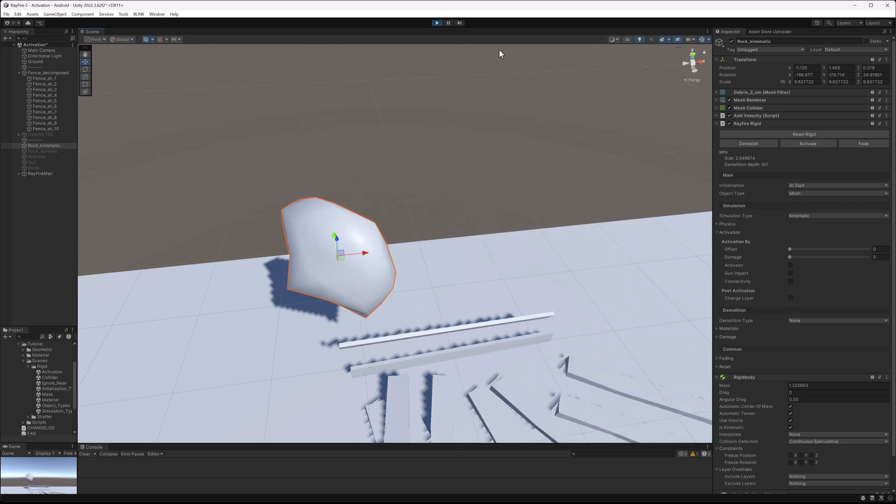
{"action": "left_click", "coordinate": [437, 23]}
Select the rock and set its activation offset to 1.
{"action": "left_click", "coordinate": [197, 229]}
{"action": "left_click", "coordinate": [194, 296]}
{"action": "middle_click_drag", "start_coordinate": [194, 295], "coordinate": [313, 262]}
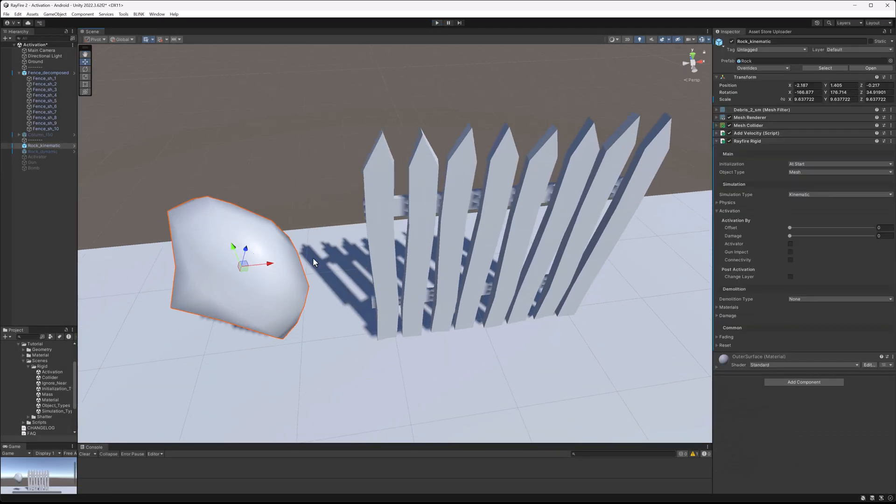
{"action": "left_click", "coordinate": [799, 228]}
{"action": "left_click", "coordinate": [889, 227]}
{"action": "type", "text": "1"}
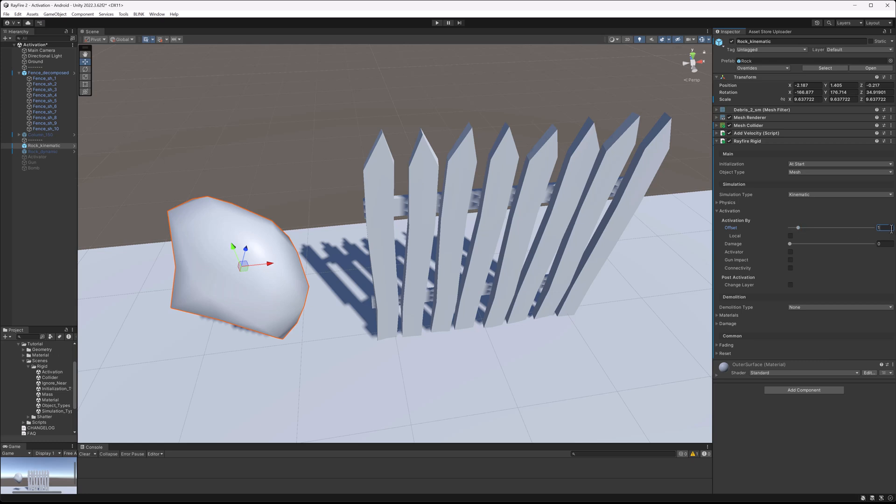
Run Play mode and drag the rock more than one unit away, then stop playing.
{"action": "left_click", "coordinate": [436, 22]}
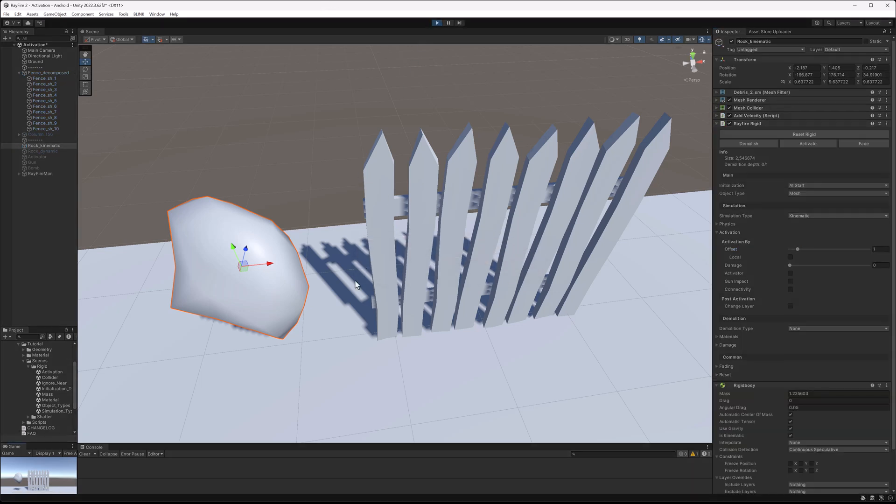
{"action": "left_click_drag", "start_coordinate": [326, 288], "coordinate": [283, 237], "text": "alt"}
{"action": "left_click_drag", "start_coordinate": [248, 209], "coordinate": [375, 193]}
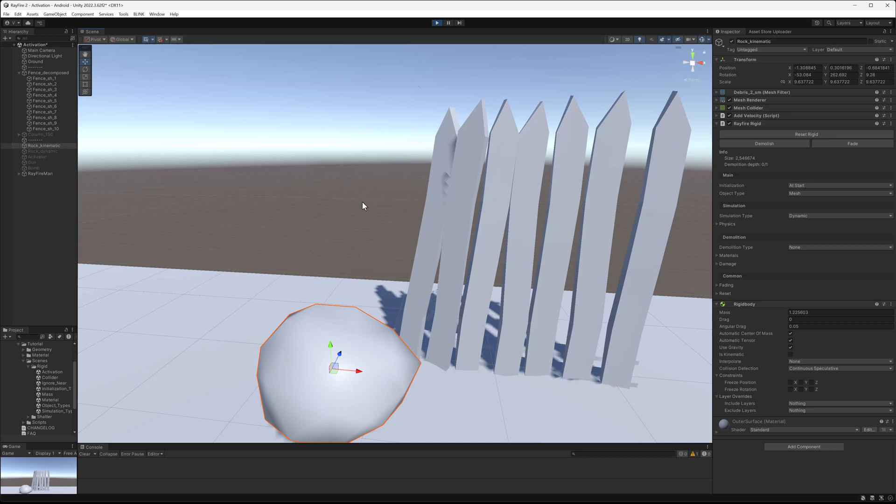
{"action": "left_click", "coordinate": [434, 22]}
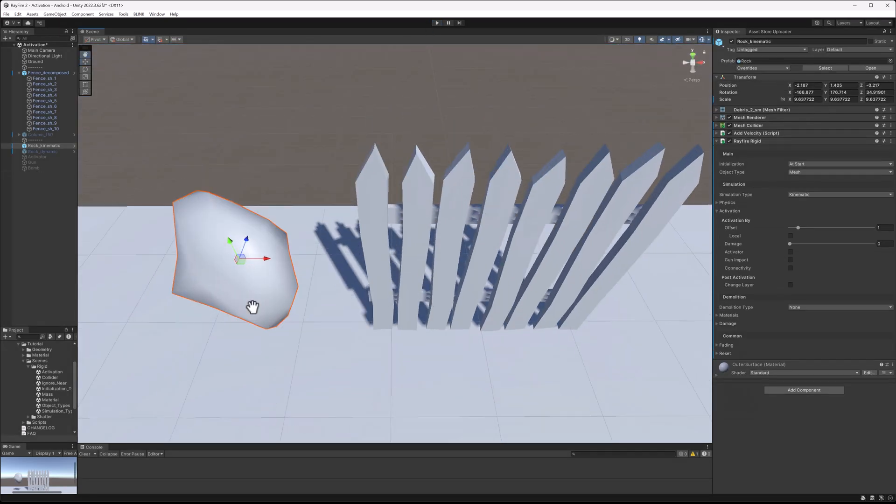
Select and frame the fence, run Play mode, move the whole fence root, then stop playing.
{"action": "middle_click_drag", "start_coordinate": [235, 264], "coordinate": [282, 273]}
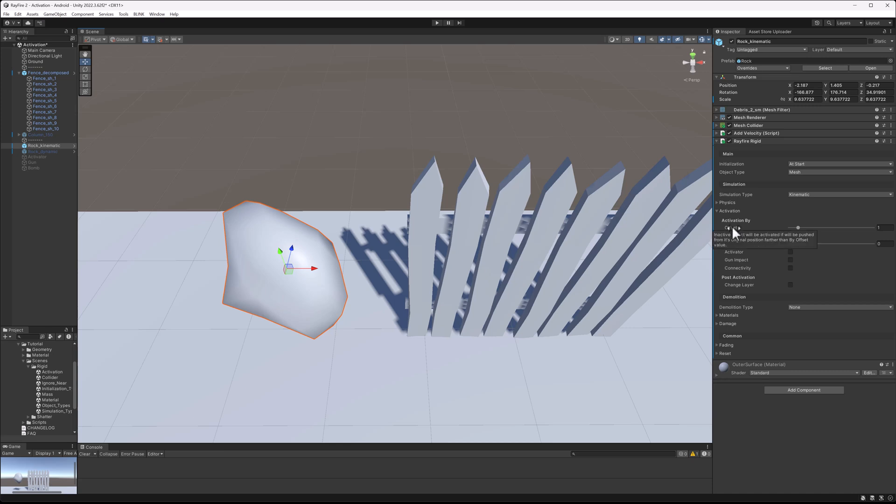
{"action": "left_click", "coordinate": [388, 139]}
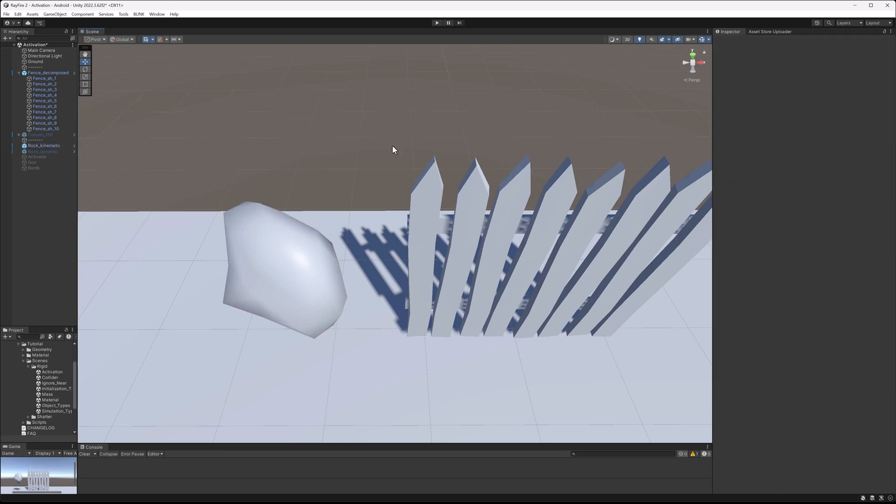
{"action": "left_click", "coordinate": [287, 240]}
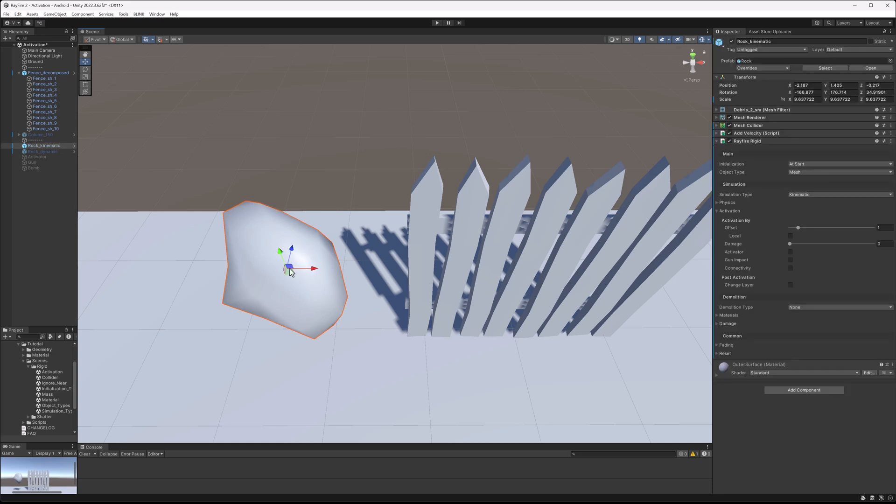
{"action": "left_click", "coordinate": [413, 213]}
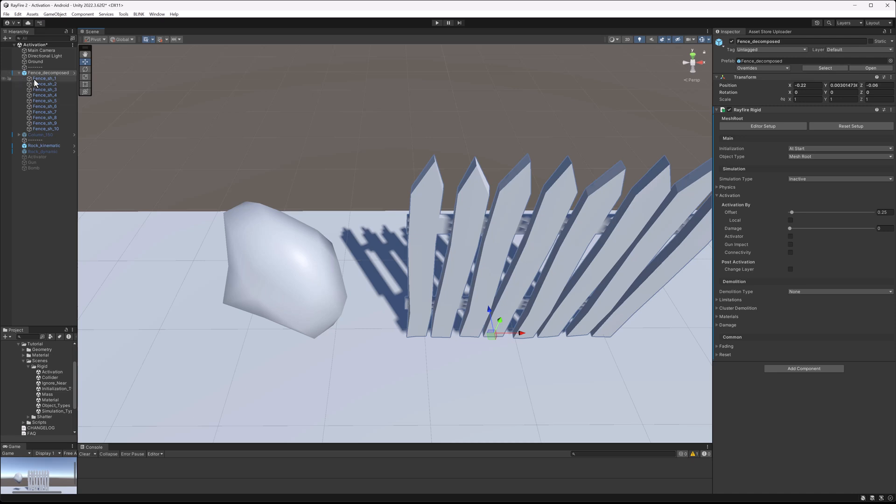
{"action": "key", "text": "f"}
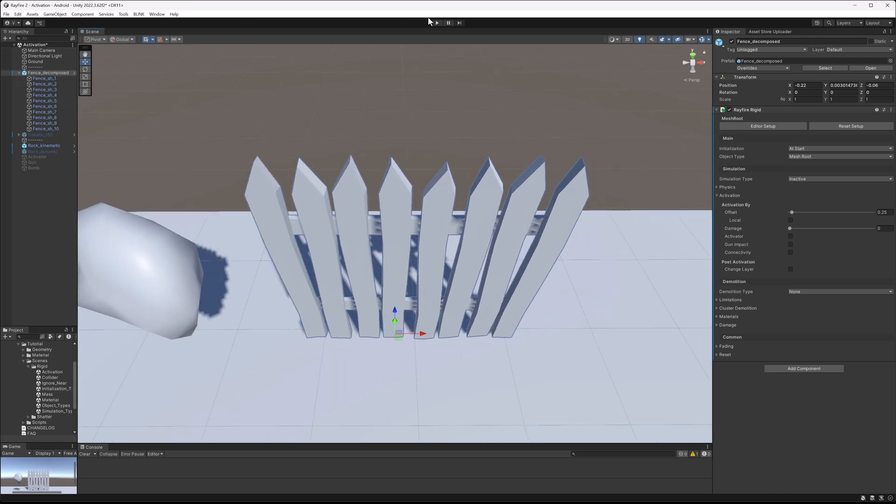
{"action": "left_click", "coordinate": [437, 23]}
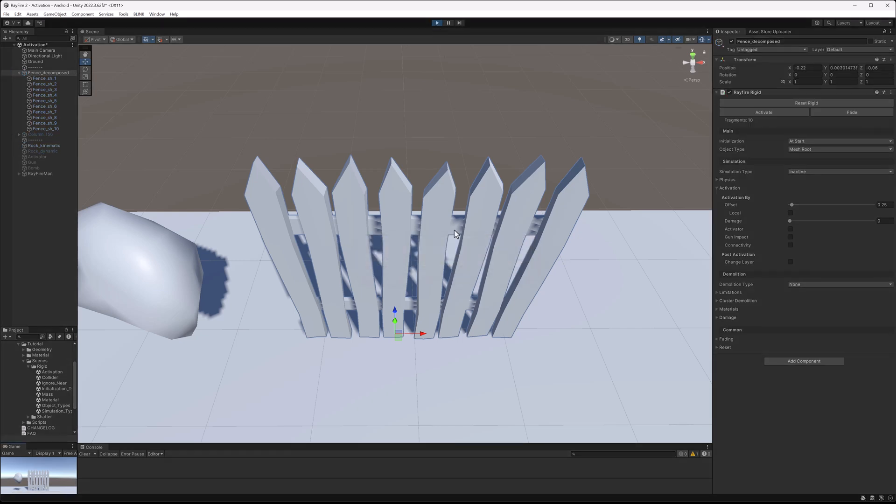
{"action": "left_click", "coordinate": [56, 78]}
{"action": "left_click", "coordinate": [56, 74]}
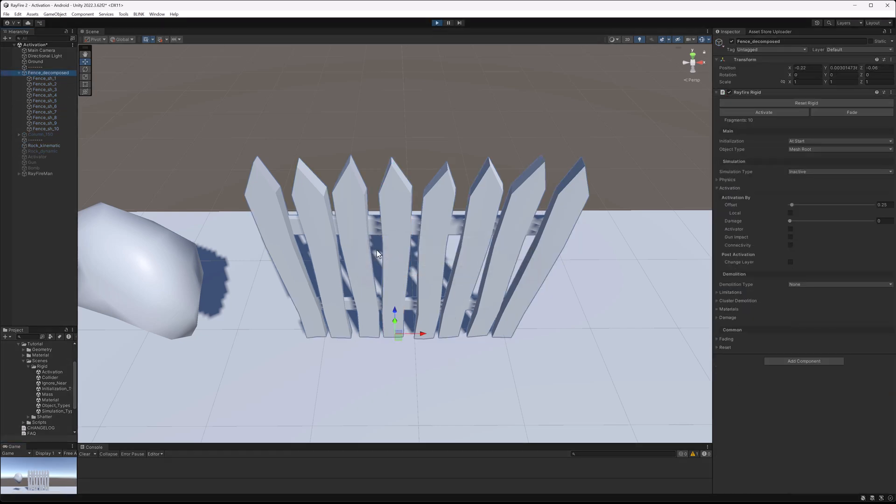
{"action": "left_click_drag", "start_coordinate": [421, 338], "coordinate": [459, 330]}
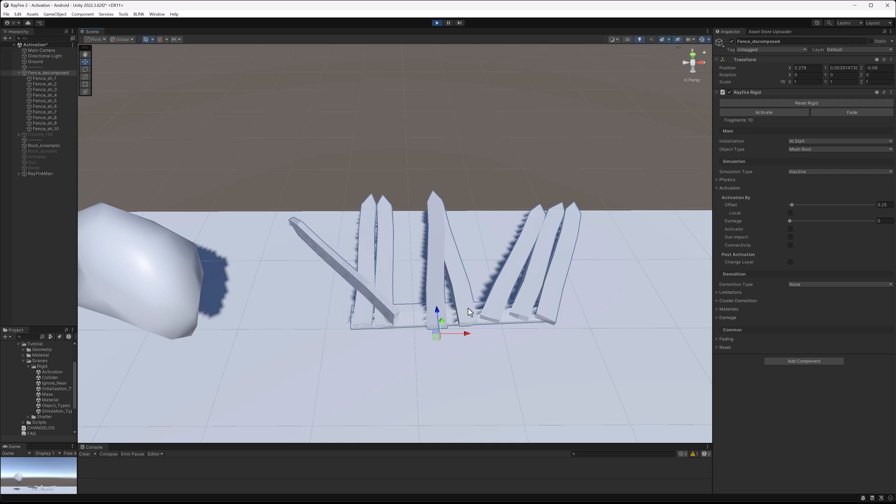
{"action": "left_click", "coordinate": [438, 22]}
Enable the Local option for the fence's offset activation and start Play mode.
{"action": "scroll", "coordinate": [382, 261], "scroll_direction": "down", "scroll_amount": 3}
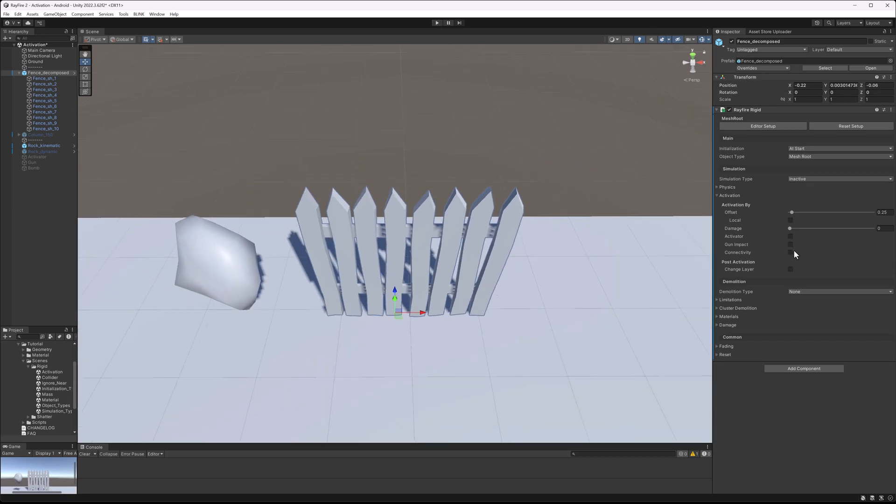
{"action": "left_click", "coordinate": [791, 220]}
{"action": "left_click", "coordinate": [438, 23]}
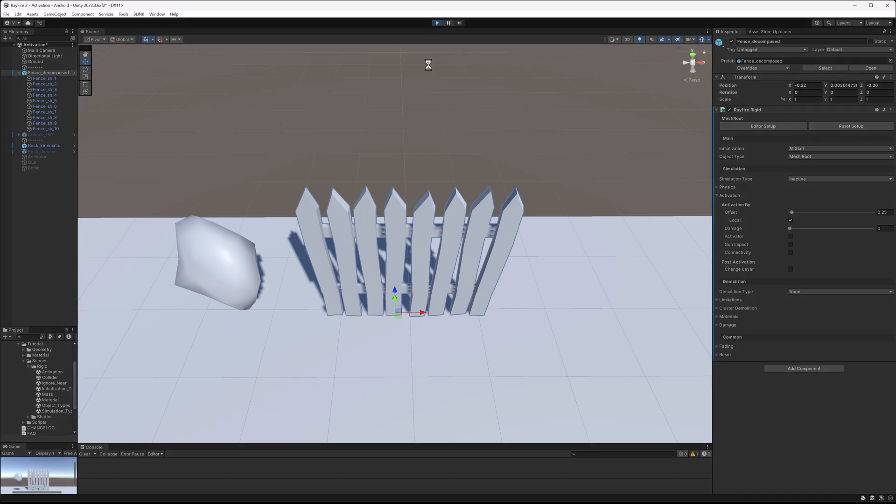
During play, drag a single fence piece, then move the whole fence root to test local offset activation.
{"action": "left_click", "coordinate": [318, 265]}
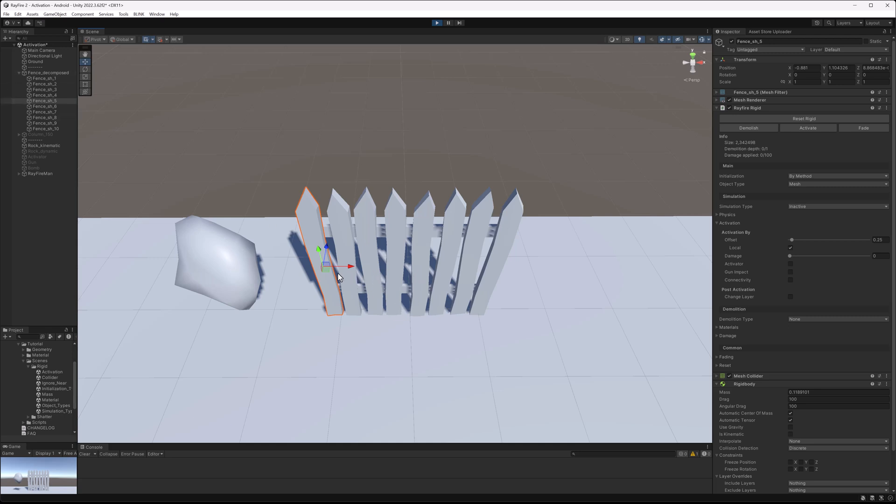
{"action": "left_click_drag", "start_coordinate": [343, 267], "coordinate": [313, 269]}
{"action": "left_click", "coordinate": [29, 72]}
{"action": "left_click_drag", "start_coordinate": [421, 311], "coordinate": [440, 273]}
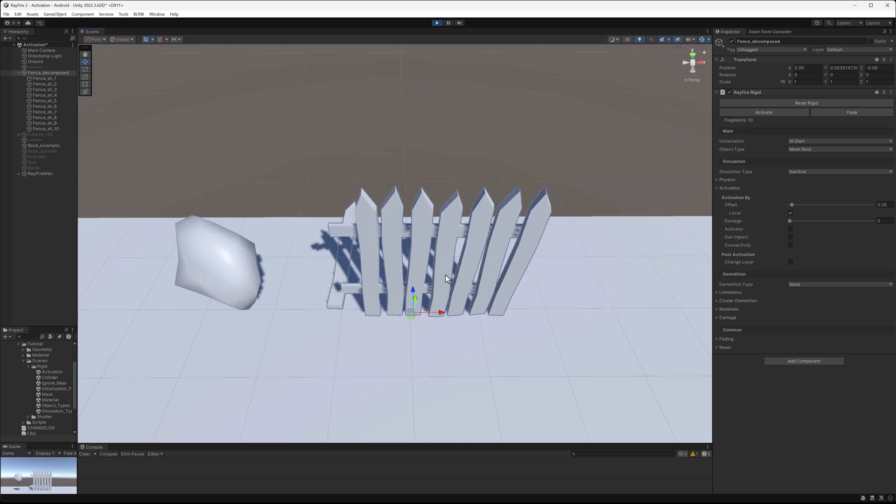
{"action": "left_click_drag", "start_coordinate": [405, 320], "coordinate": [412, 313]}
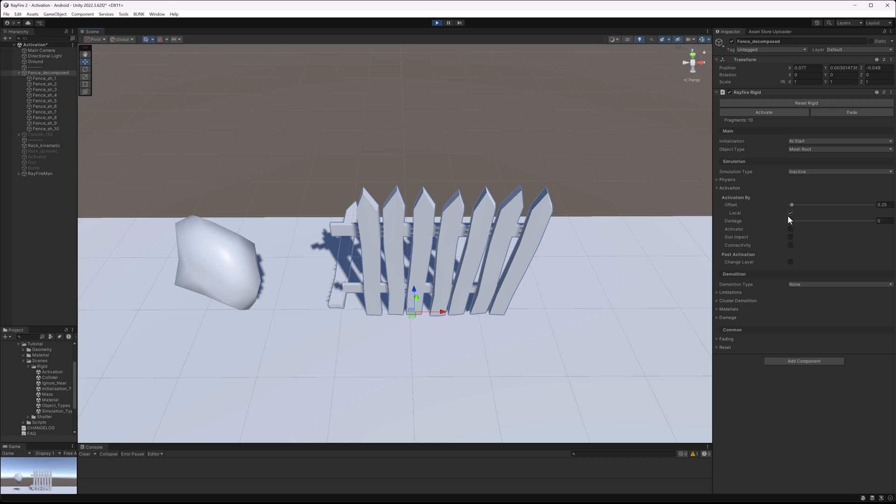
{"action": "scroll", "coordinate": [495, 255], "scroll_direction": "down", "scroll_amount": 2}
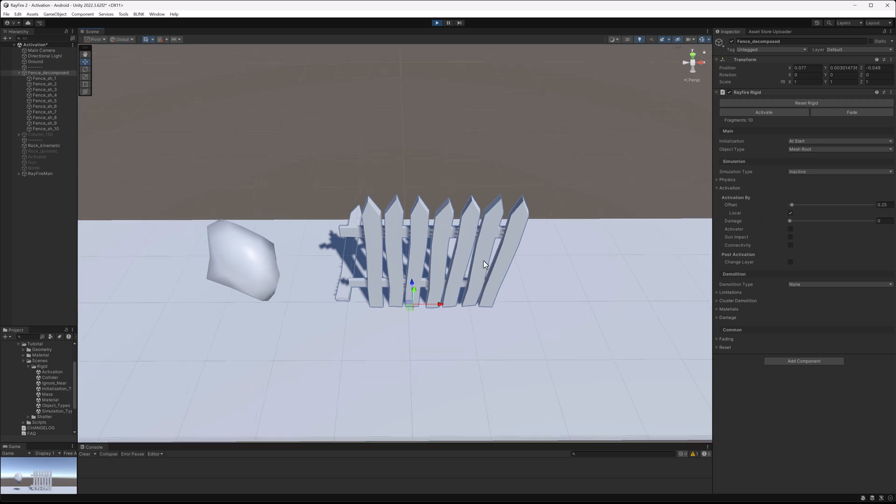
{"action": "left_click_drag", "start_coordinate": [405, 313], "coordinate": [391, 335]}
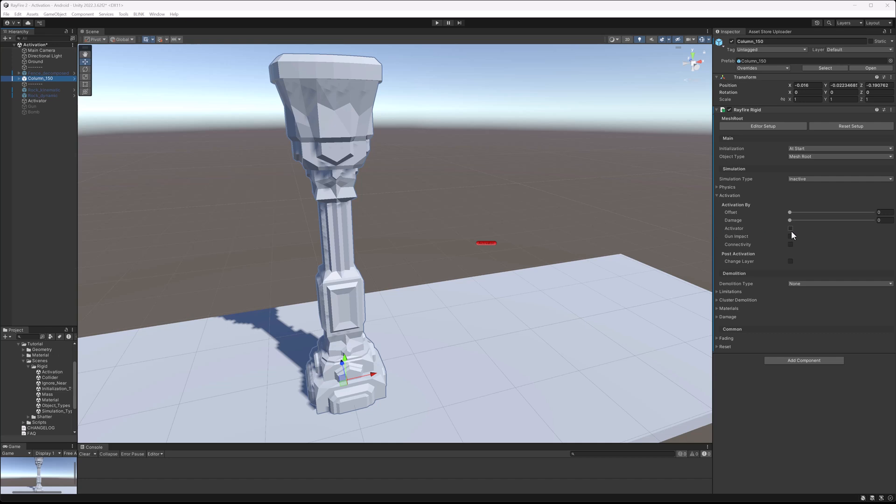
In the column scene, select the Activator object and add a RayFire Activator component to it.
{"action": "left_click", "coordinate": [488, 244]}
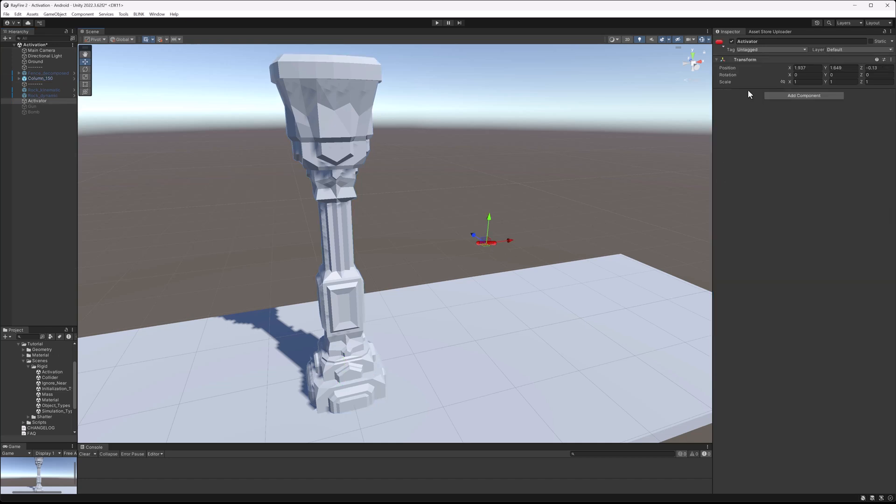
{"action": "left_click", "coordinate": [771, 96]}
{"action": "left_click", "coordinate": [782, 191]}
{"action": "left_click", "coordinate": [789, 122]}
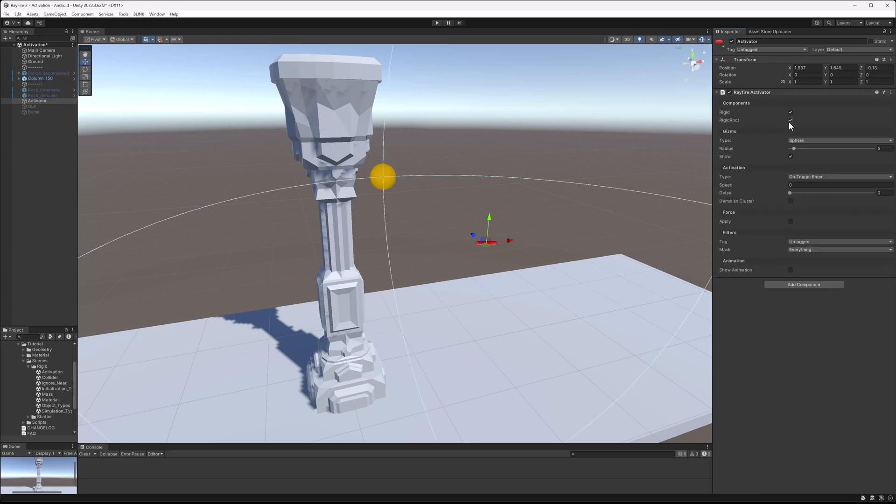
{"action": "scroll", "coordinate": [327, 264], "scroll_direction": "down", "scroll_amount": 5}
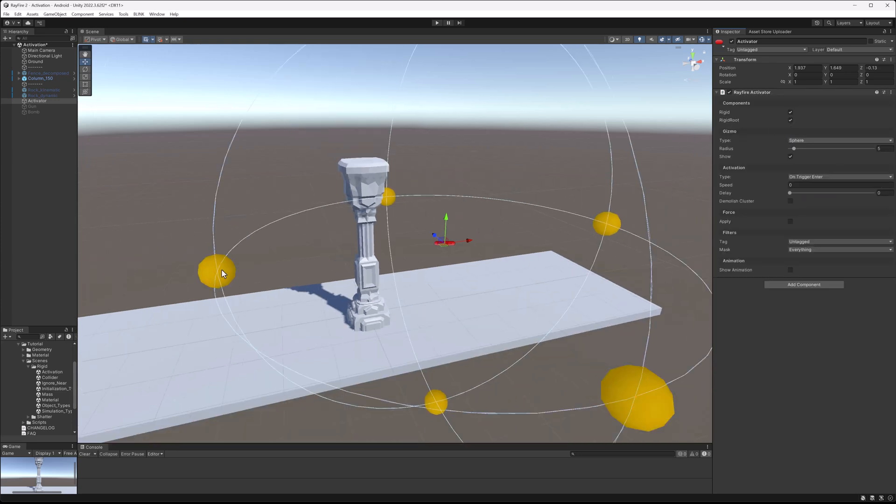
Shrink the activator's sphere gizmo radius to about 1.1.
{"action": "left_click_drag", "start_coordinate": [219, 271], "coordinate": [407, 254]}
{"action": "scroll", "coordinate": [400, 259], "scroll_direction": "up", "scroll_amount": 6}
{"action": "scroll", "coordinate": [402, 256], "scroll_direction": "down", "scroll_amount": 5}
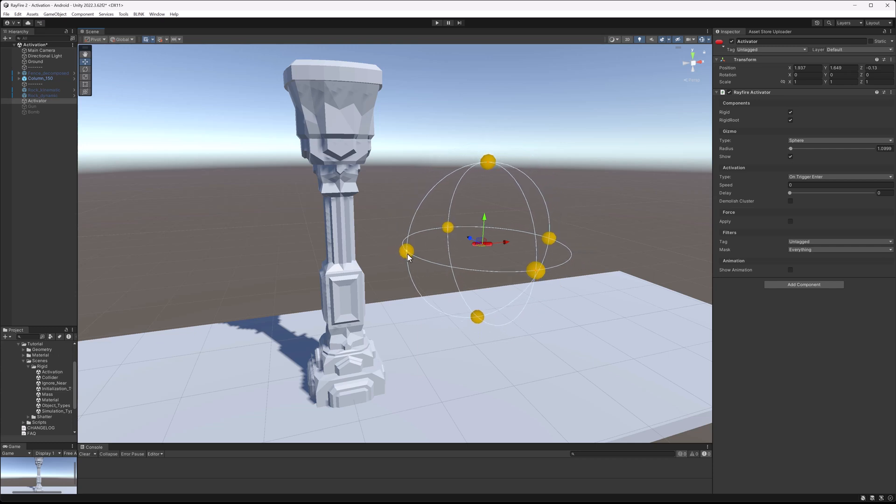
Switch the activator's gizmo type to Box, then Collider, and back to Sphere.
{"action": "left_click", "coordinate": [804, 140]}
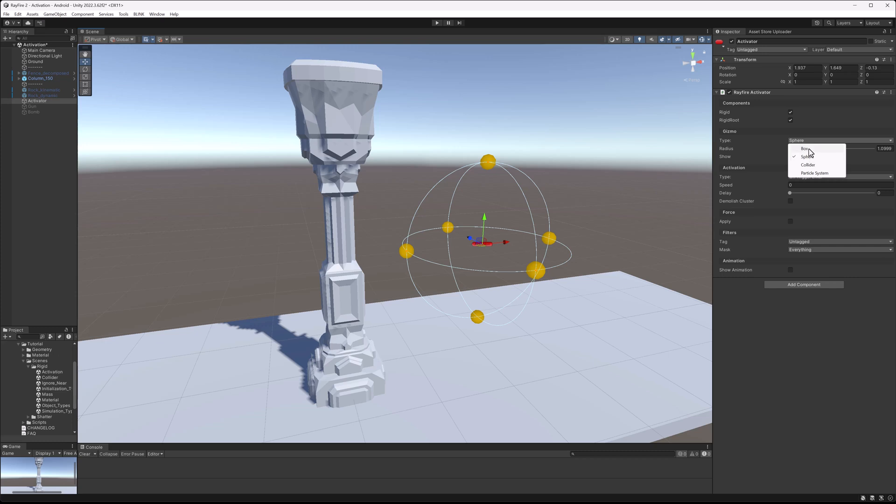
{"action": "left_click", "coordinate": [805, 149]}
{"action": "left_click", "coordinate": [797, 141]}
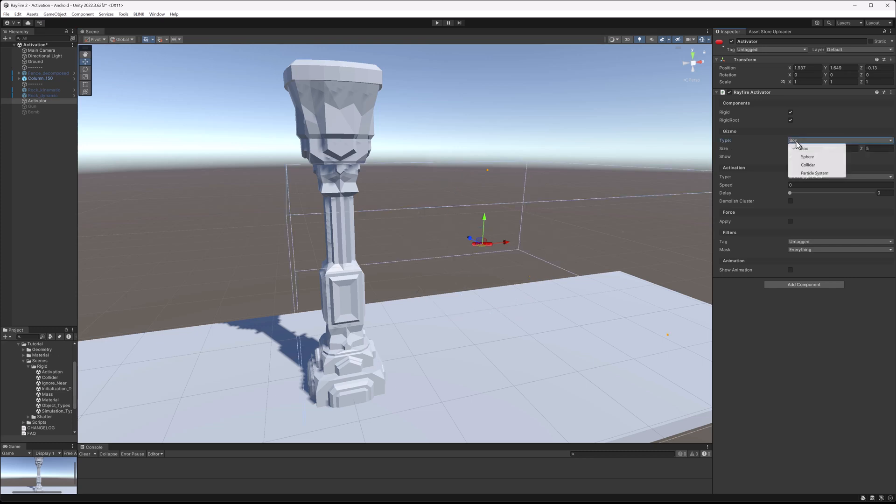
{"action": "left_click", "coordinate": [808, 165]}
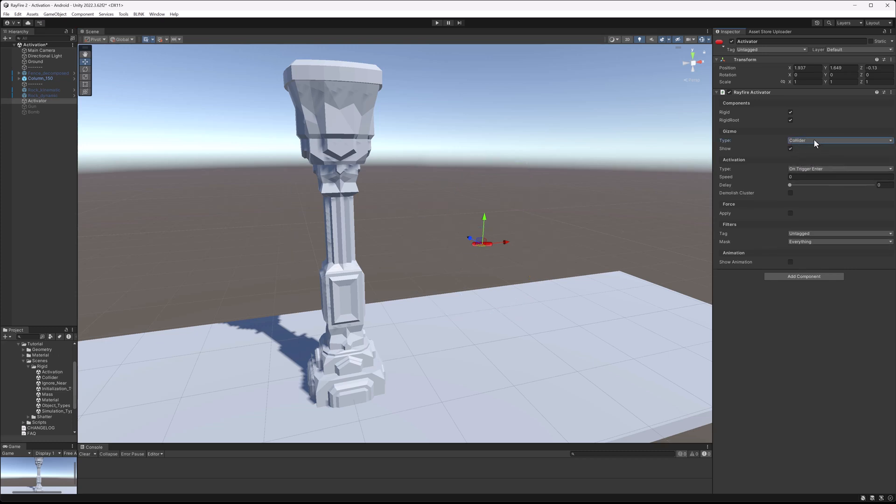
{"action": "left_click", "coordinate": [802, 141]}
{"action": "left_click", "coordinate": [807, 157]}
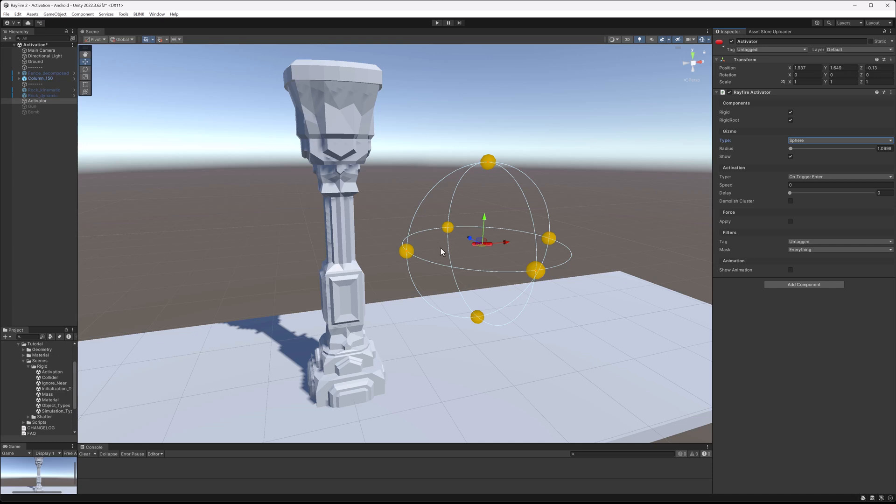
Enter Play mode, move the activator sphere slightly upward, then stop playing.
{"action": "left_click_drag", "start_coordinate": [506, 226], "coordinate": [476, 239], "text": "alt"}
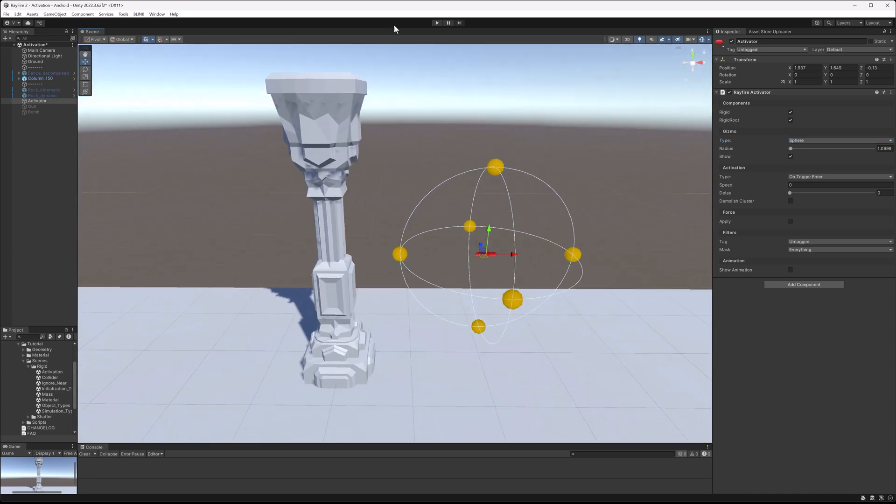
{"action": "left_click", "coordinate": [436, 23]}
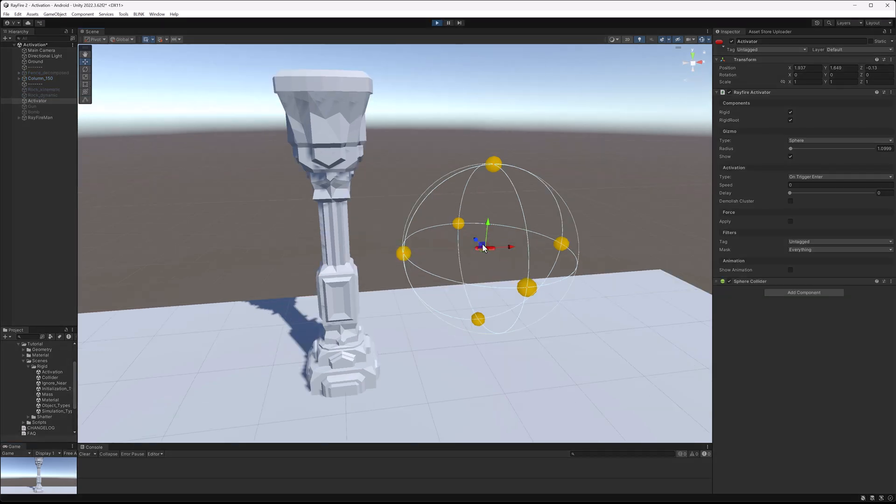
{"action": "mouse_move", "coordinate": [483, 247]}
{"action": "left_mouse_down"}
{"action": "mouse_move", "coordinate": [410, 237]}
{"action": "mouse_move", "coordinate": [472, 234]}
{"action": "left_mouse_up"}
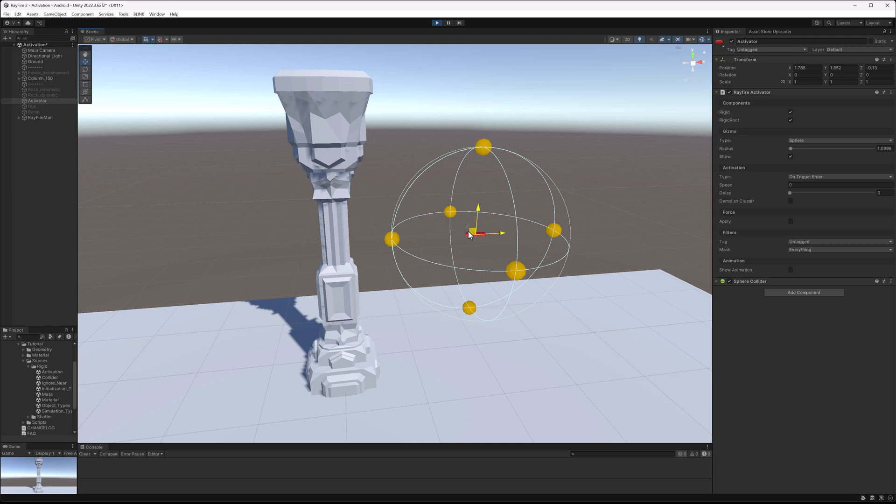
{"action": "left_click", "coordinate": [437, 22]}
Select the column, run Play mode and nudge the activator into the column, then stop playing.
{"action": "left_click", "coordinate": [349, 82]}
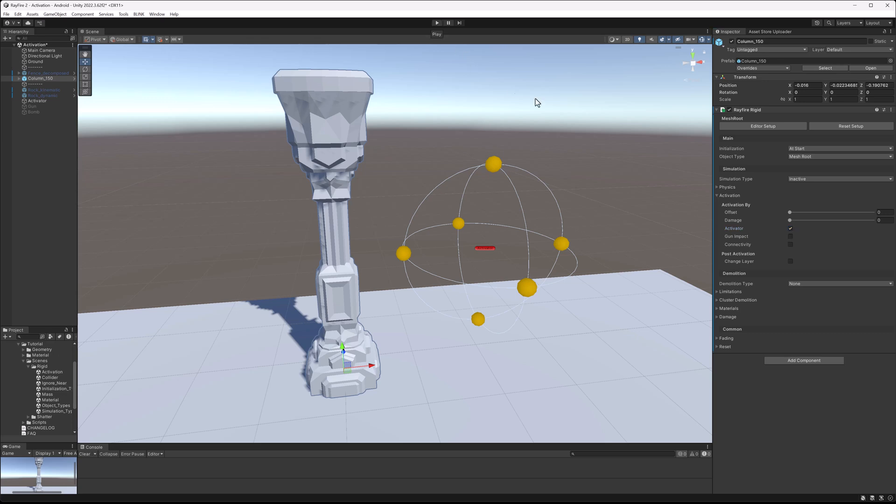
{"action": "left_click", "coordinate": [438, 23]}
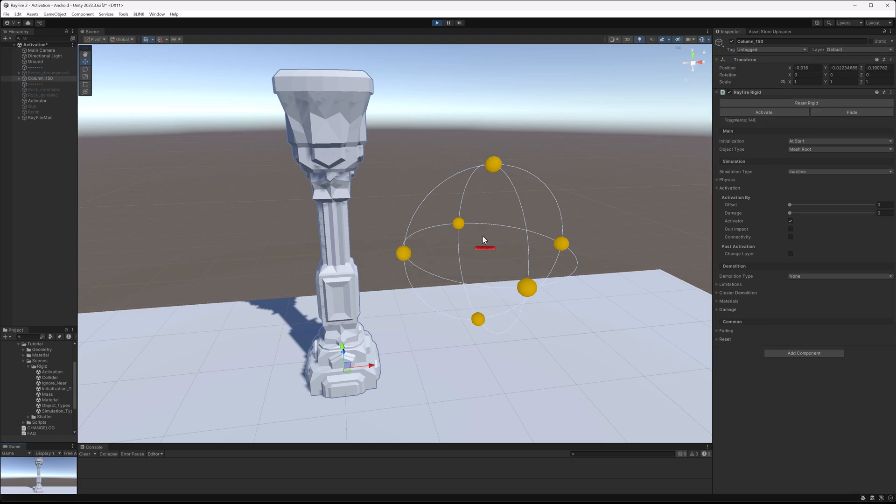
{"action": "left_click", "coordinate": [485, 248]}
{"action": "mouse_move", "coordinate": [483, 245]}
{"action": "left_mouse_down"}
{"action": "mouse_move", "coordinate": [429, 238]}
{"action": "mouse_move", "coordinate": [448, 224]}
{"action": "mouse_move", "coordinate": [443, 160]}
{"action": "mouse_move", "coordinate": [420, 129]}
{"action": "mouse_move", "coordinate": [373, 166]}
{"action": "mouse_move", "coordinate": [387, 219]}
{"action": "mouse_move", "coordinate": [365, 247]}
{"action": "mouse_move", "coordinate": [486, 244]}
{"action": "left_mouse_up"}
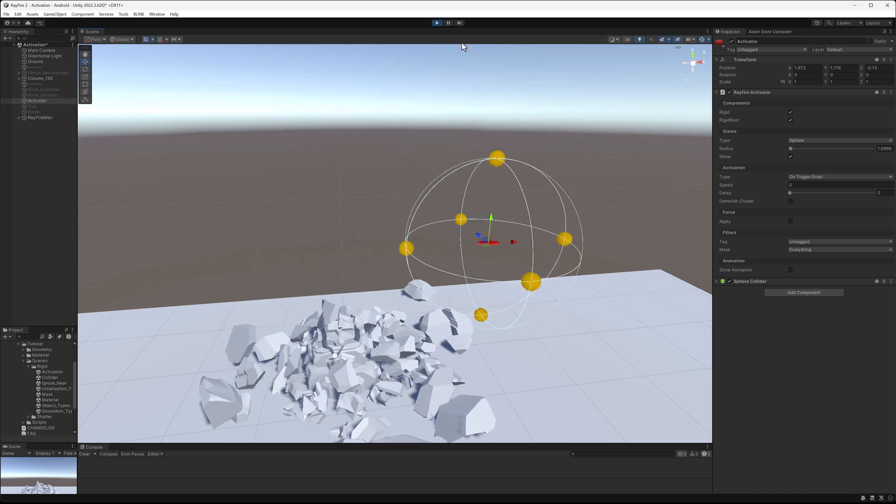
{"action": "left_click", "coordinate": [438, 23]}
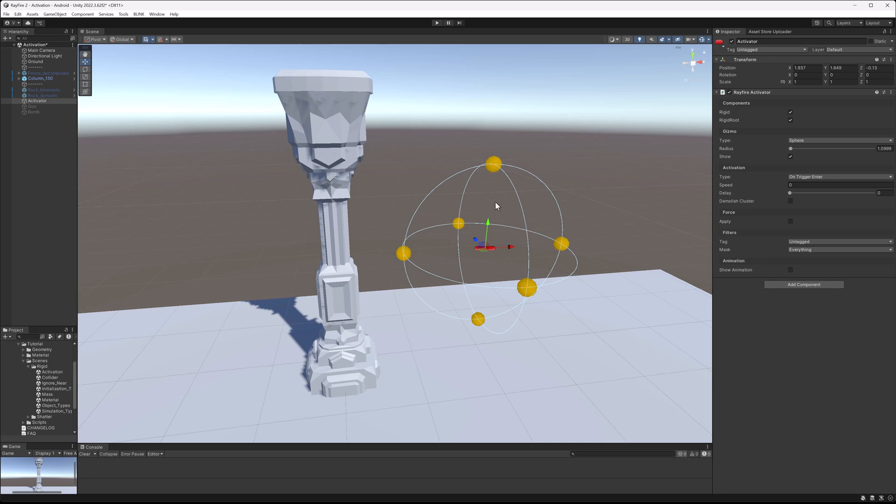
Select the column and review its Activation settings.
{"action": "left_click", "coordinate": [381, 150]}
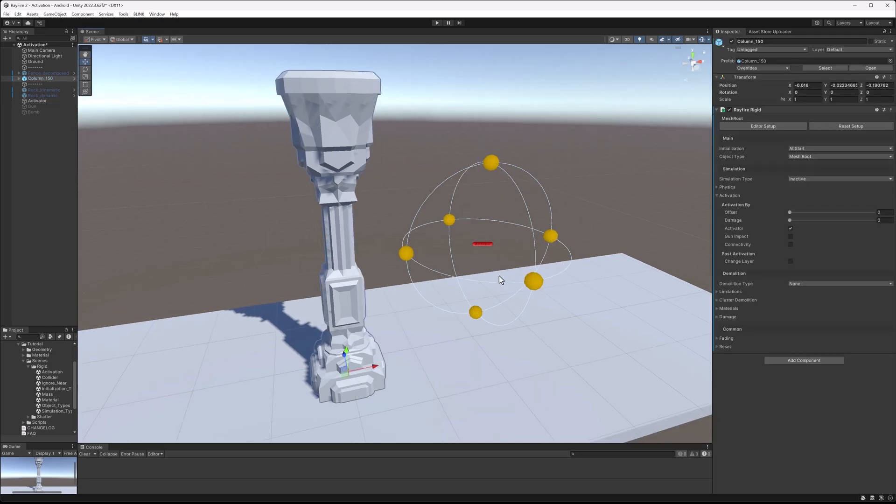
{"action": "scroll", "coordinate": [440, 229], "scroll_direction": "down", "scroll_amount": 2}
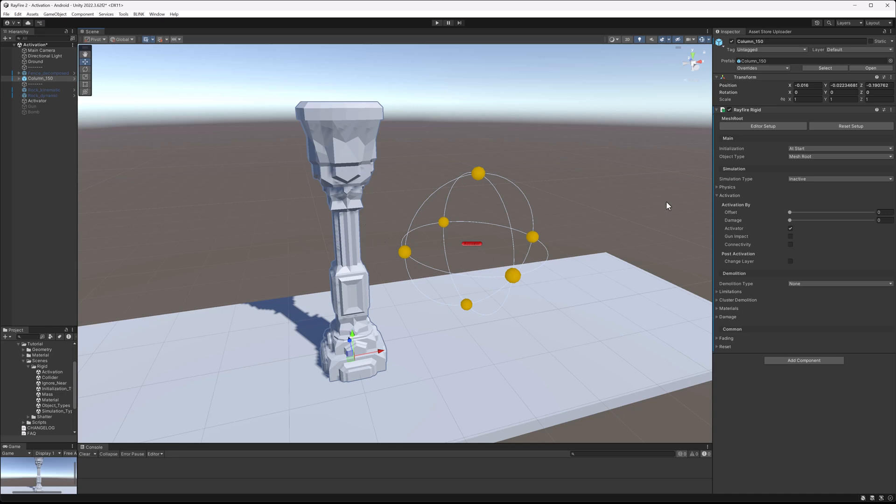
{"action": "left_click", "coordinate": [727, 196]}
{"action": "left_click", "coordinate": [732, 196]}
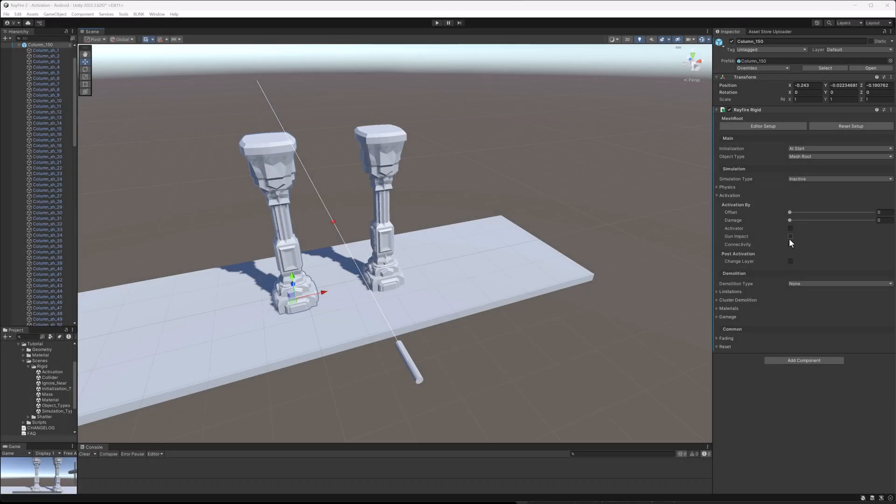
Select the Gun, enter Play mode and start shooting.
{"action": "left_click", "coordinate": [414, 365]}
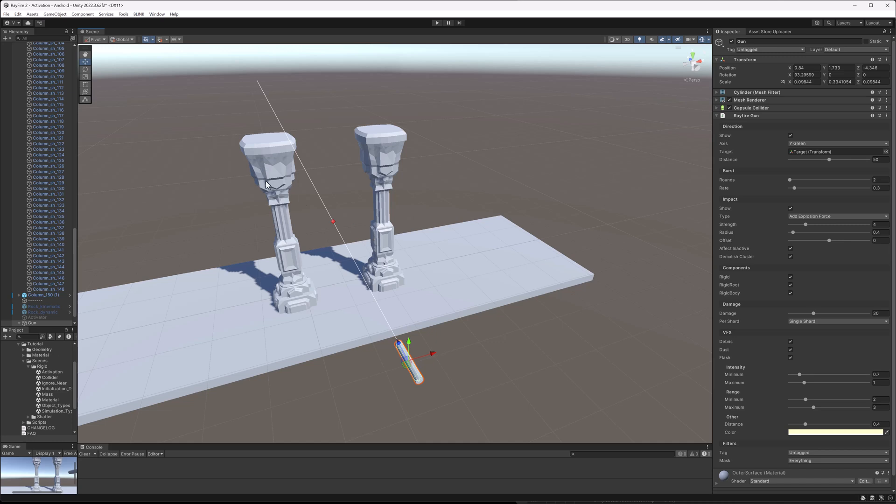
{"action": "left_click", "coordinate": [430, 161]}
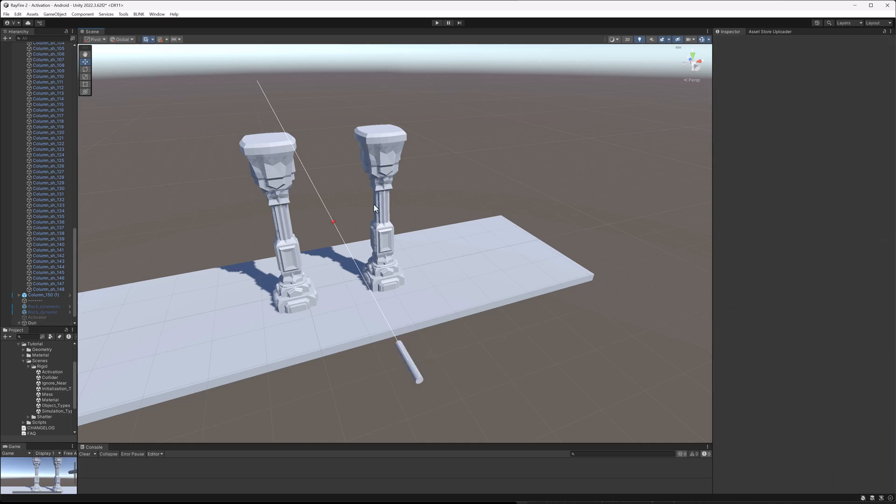
{"action": "left_click", "coordinate": [404, 354]}
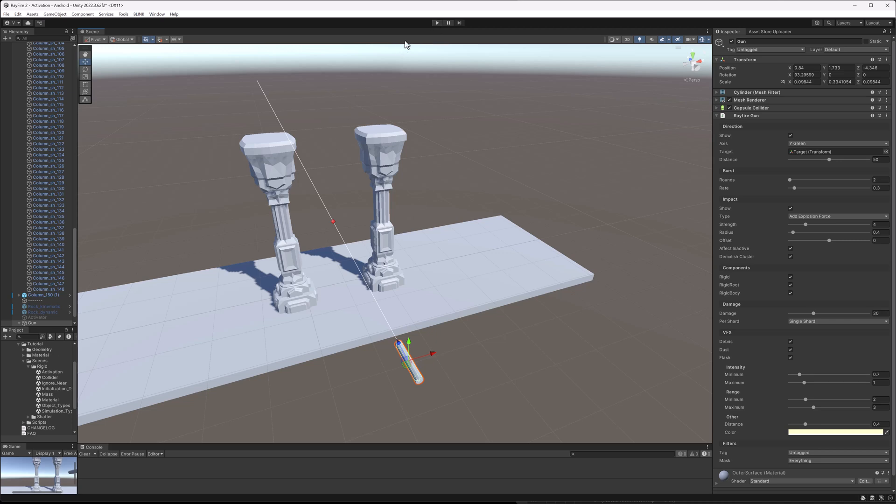
{"action": "left_click", "coordinate": [437, 23]}
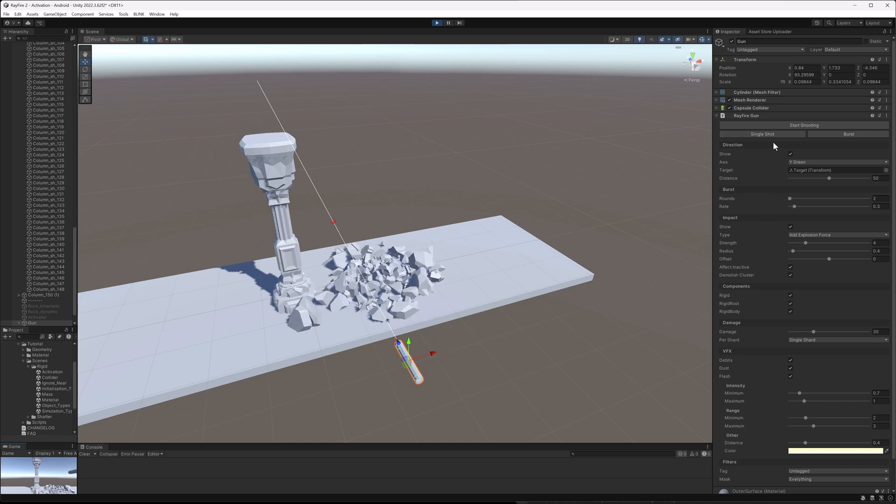
{"action": "left_click", "coordinate": [787, 126]}
Select the gun's Target and move it along the plate during play.
{"action": "left_click", "coordinate": [334, 222]}
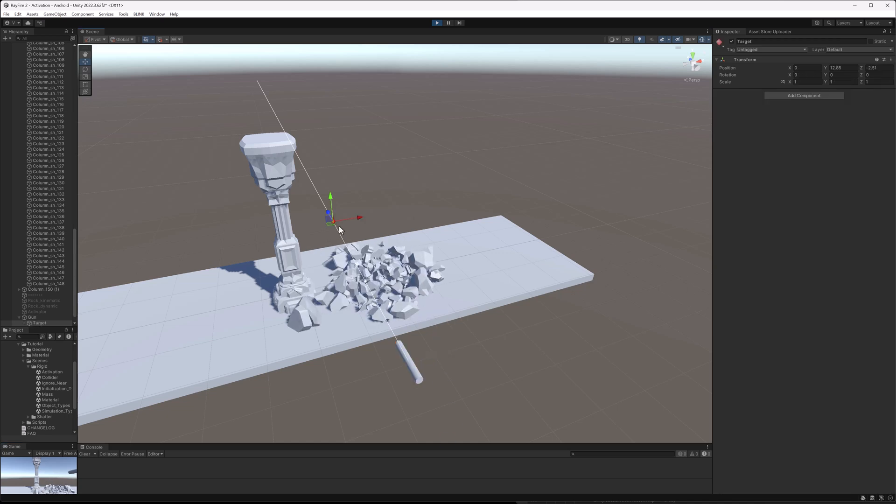
{"action": "scroll", "coordinate": [334, 223], "scroll_direction": "up", "scroll_amount": 3}
{"action": "left_click_drag", "start_coordinate": [306, 211], "coordinate": [367, 218]}
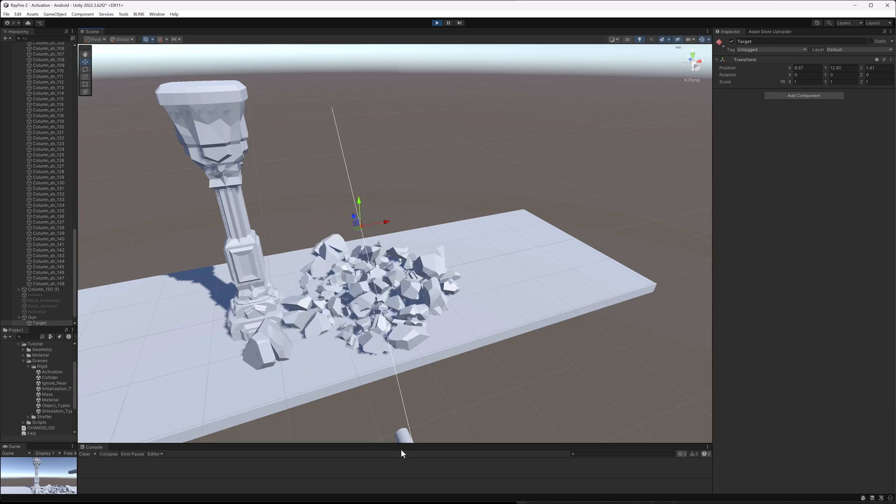
Reposition the gun's Target onto the intact column while shooting continues.
{"action": "left_click", "coordinate": [400, 437]}
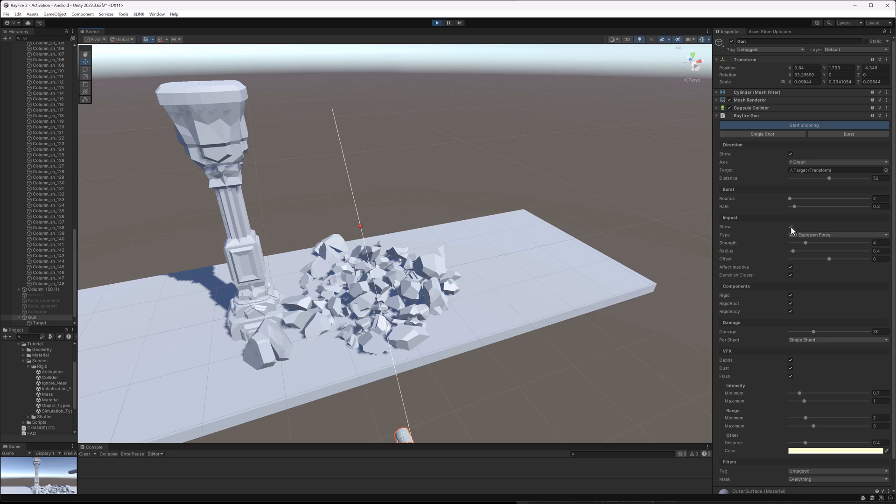
{"action": "left_click", "coordinate": [361, 227]}
{"action": "left_click_drag", "start_coordinate": [355, 225], "coordinate": [227, 217]}
{"action": "left_click_drag", "start_coordinate": [278, 231], "coordinate": [282, 176], "text": "alt"}
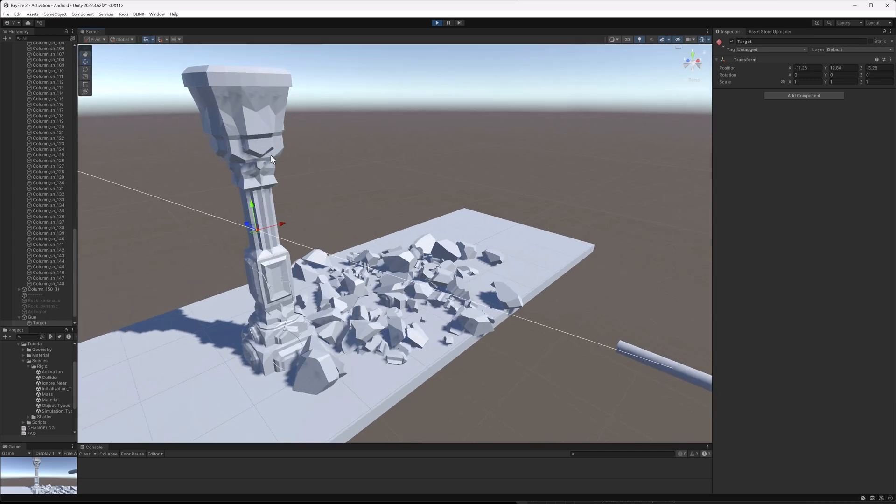
Inspect a fragment of the intact column, then select the column root.
{"action": "left_click", "coordinate": [315, 133]}
{"action": "scroll", "coordinate": [282, 304], "scroll_direction": "up", "scroll_amount": 3}
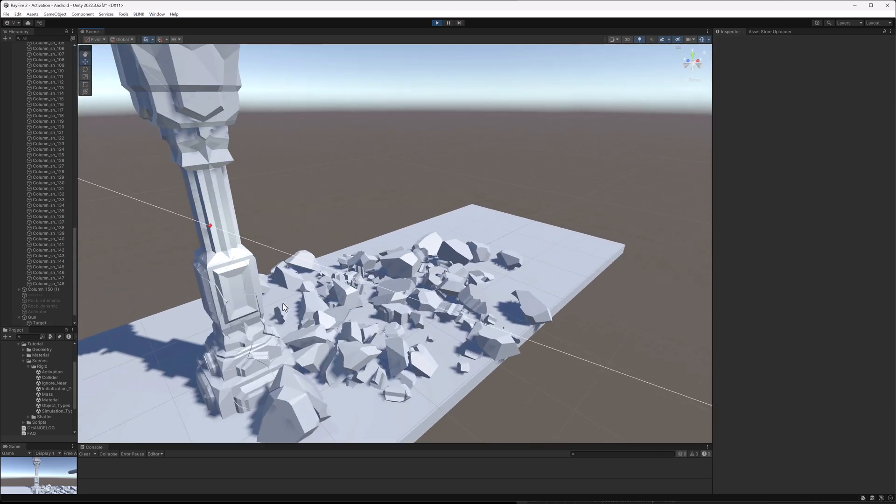
{"action": "scroll", "coordinate": [282, 303], "scroll_direction": "up", "scroll_amount": 3}
{"action": "left_click", "coordinate": [158, 233]}
{"action": "scroll", "coordinate": [169, 155], "scroll_direction": "up", "scroll_amount": 2}
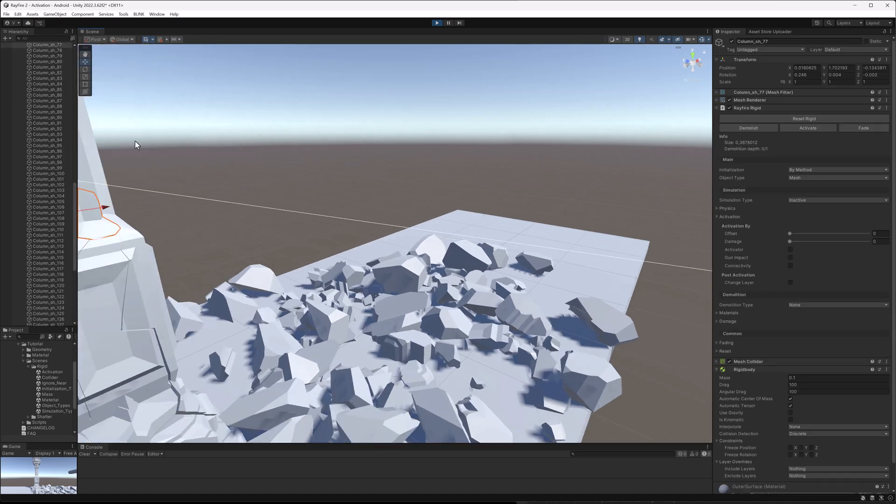
{"action": "left_click_drag", "start_coordinate": [74, 207], "coordinate": [63, 65]}
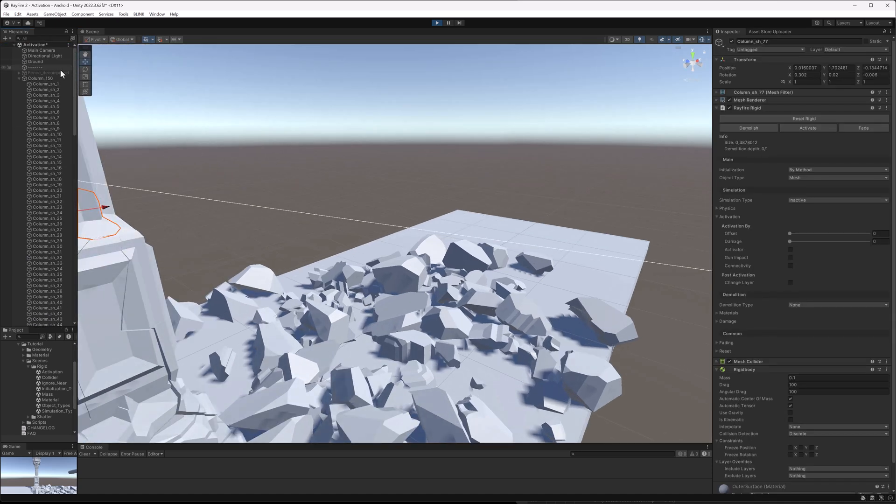
{"action": "left_click", "coordinate": [51, 78]}
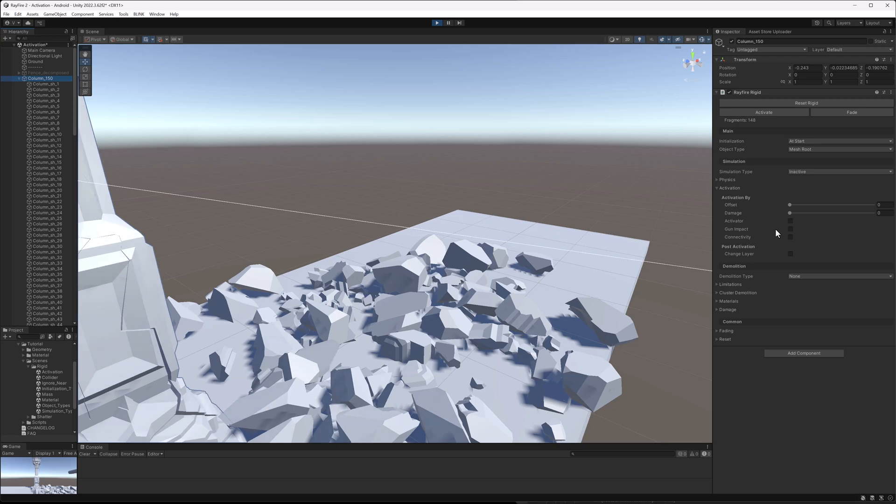
Stop playing and enable Gun Impact activation on the column.
{"action": "left_click", "coordinate": [438, 23]}
{"action": "left_click", "coordinate": [437, 24]}
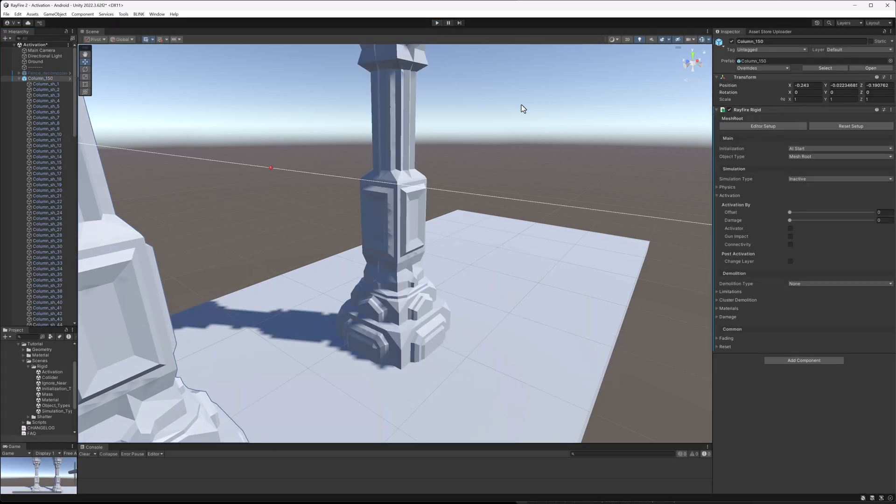
{"action": "scroll", "coordinate": [362, 218], "scroll_direction": "down", "scroll_amount": 2}
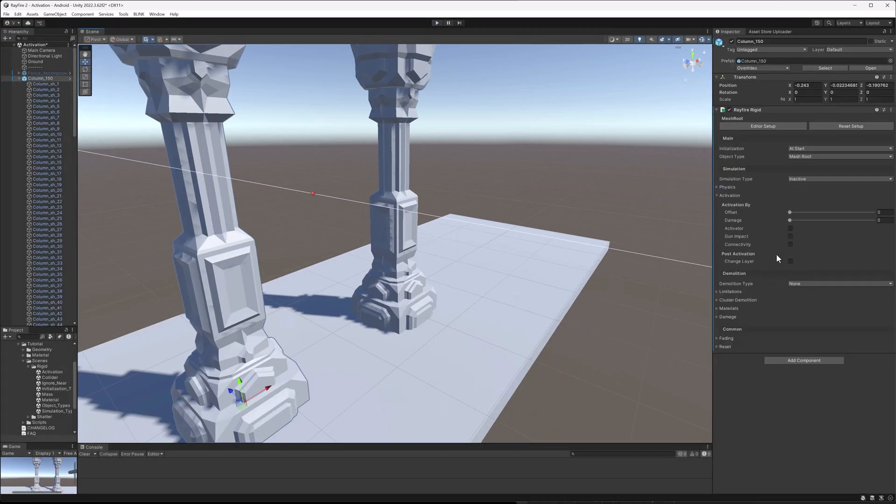
{"action": "left_click", "coordinate": [790, 236]}
{"action": "scroll", "coordinate": [475, 223], "scroll_direction": "down", "scroll_amount": 5}
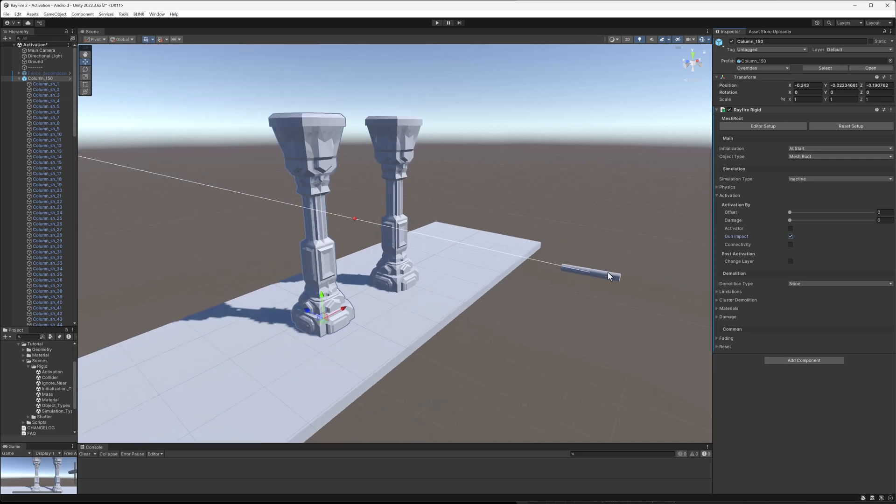
Select the Gun, enter Play mode and start shooting.
{"action": "left_click", "coordinate": [604, 280]}
{"action": "left_click", "coordinate": [437, 23]}
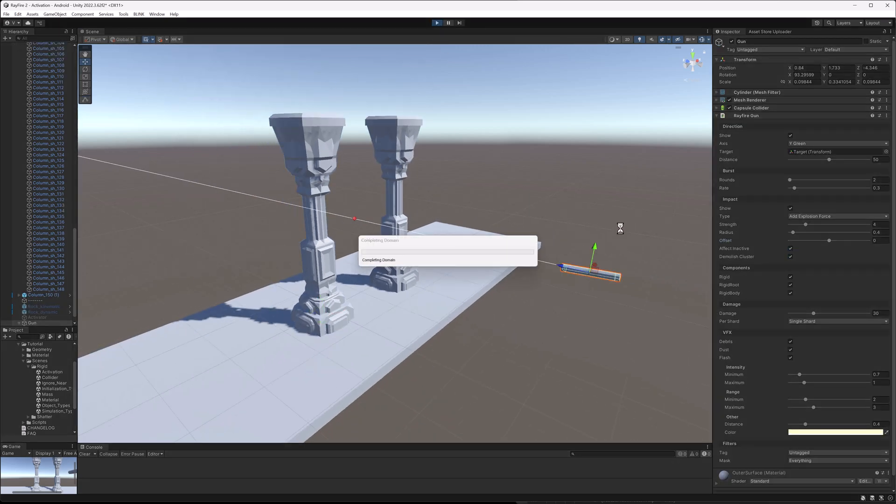
{"action": "left_click", "coordinate": [766, 125]}
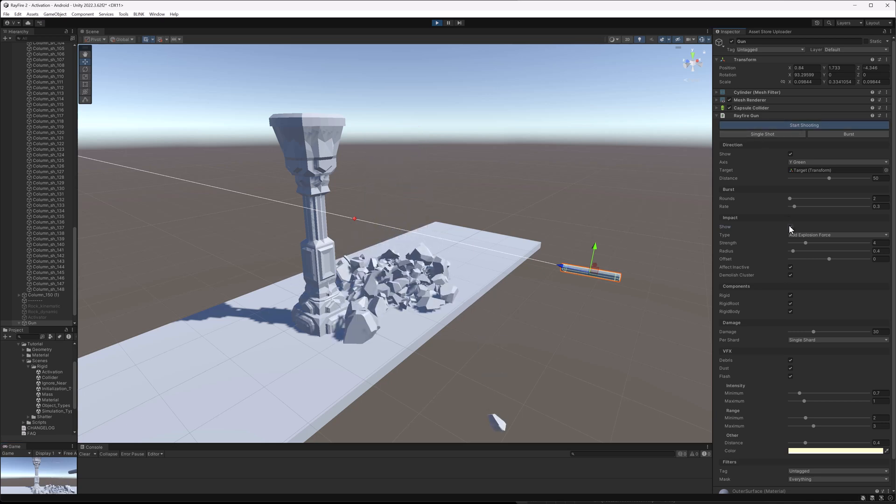
Aim the Target at the remaining column during play, then stop playing and select the Gun.
{"action": "left_click", "coordinate": [354, 218]}
{"action": "left_click", "coordinate": [354, 219]}
{"action": "left_click_drag", "start_coordinate": [421, 221], "coordinate": [337, 244], "text": "alt"}
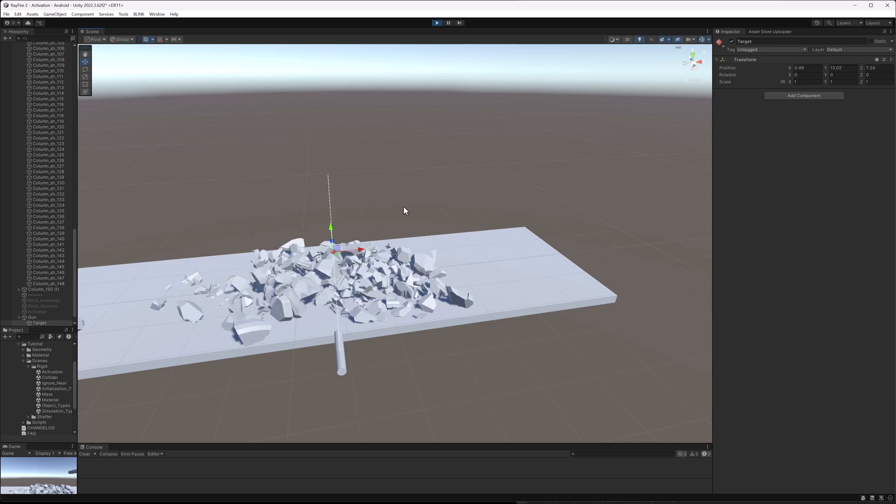
{"action": "left_click", "coordinate": [437, 23]}
{"action": "left_click_drag", "start_coordinate": [334, 201], "coordinate": [392, 218], "text": "alt"}
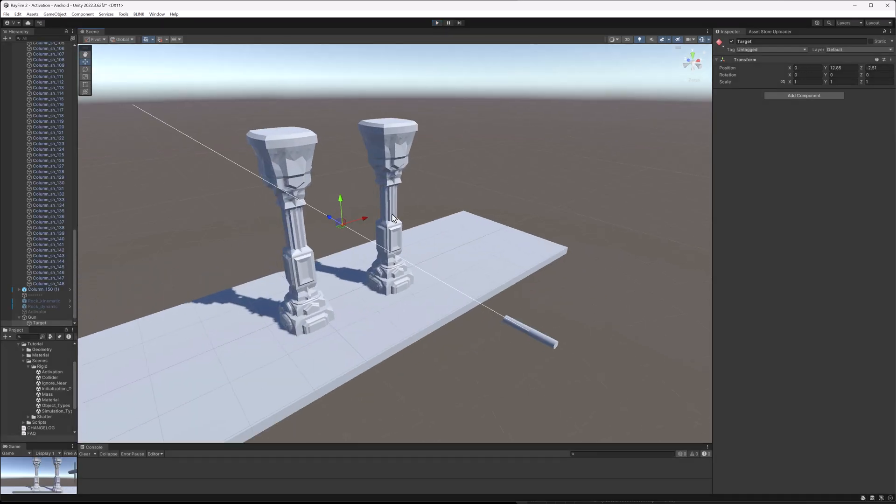
{"action": "left_click", "coordinate": [532, 337]}
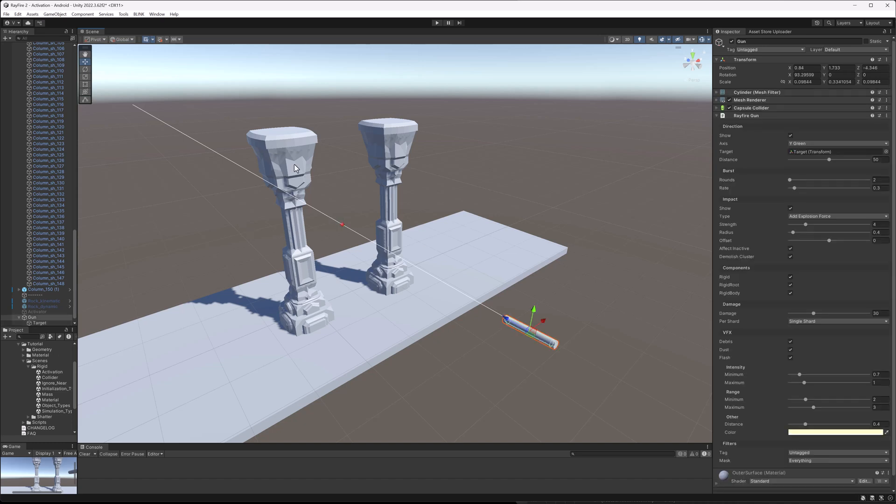
Add a RayFire Bomb component to the Bomb object and enable its Show option.
{"action": "left_click", "coordinate": [279, 180]}
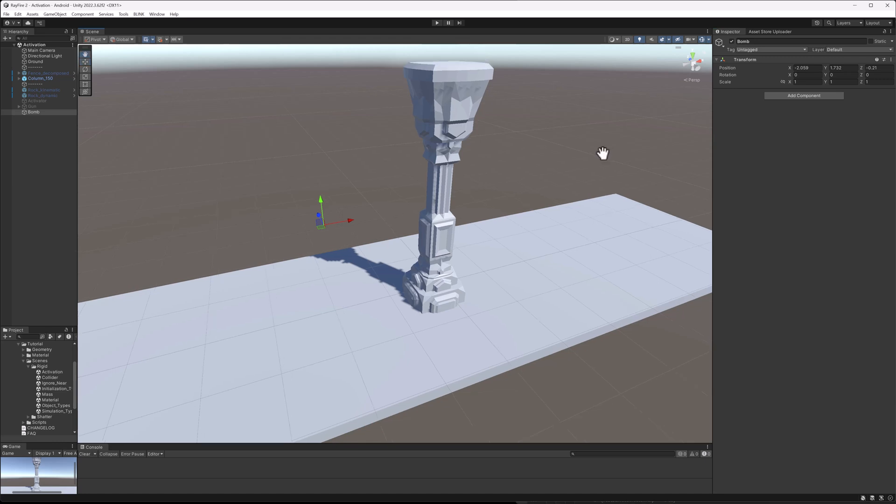
{"action": "middle_click_drag", "start_coordinate": [603, 153], "coordinate": [585, 175]}
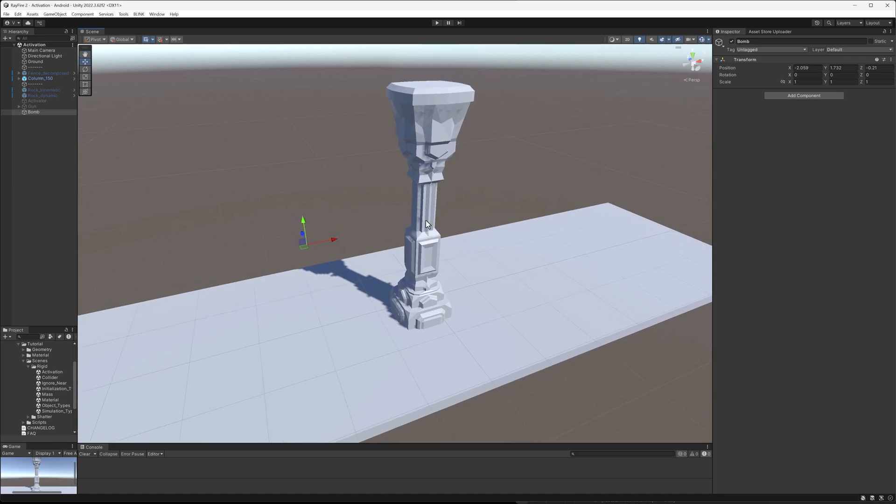
{"action": "left_click", "coordinate": [800, 94]}
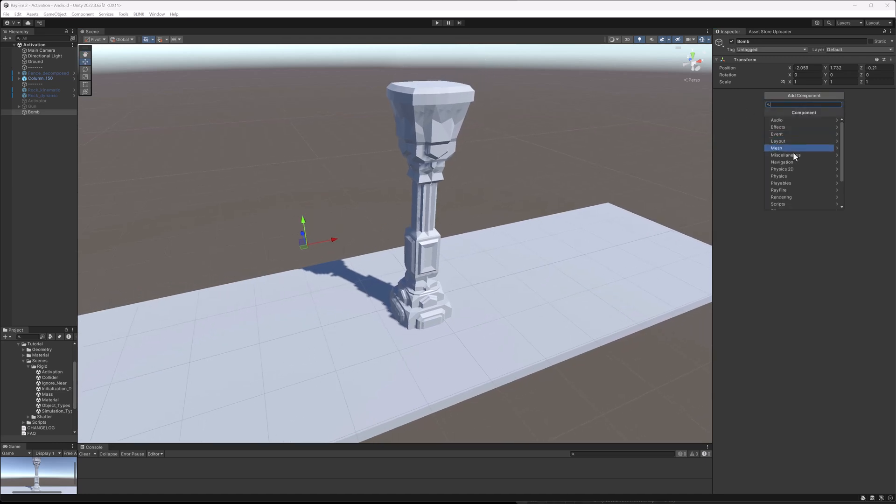
{"action": "left_click", "coordinate": [789, 189]}
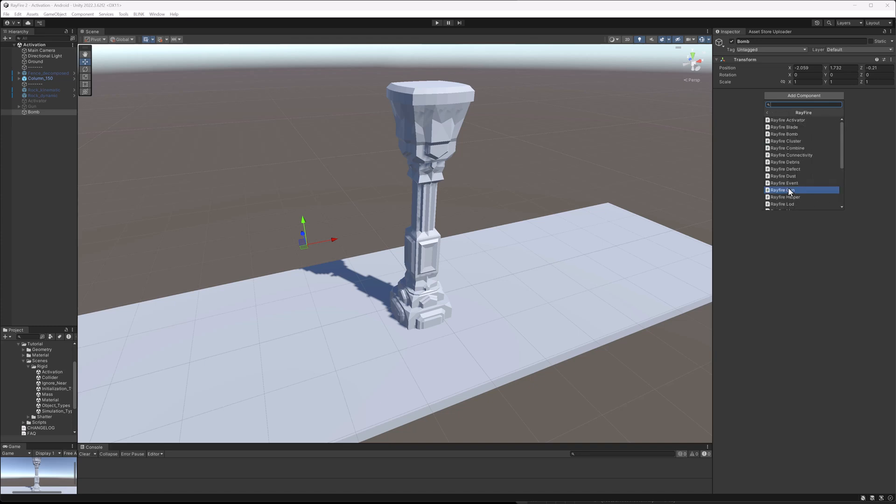
{"action": "left_click", "coordinate": [793, 134]}
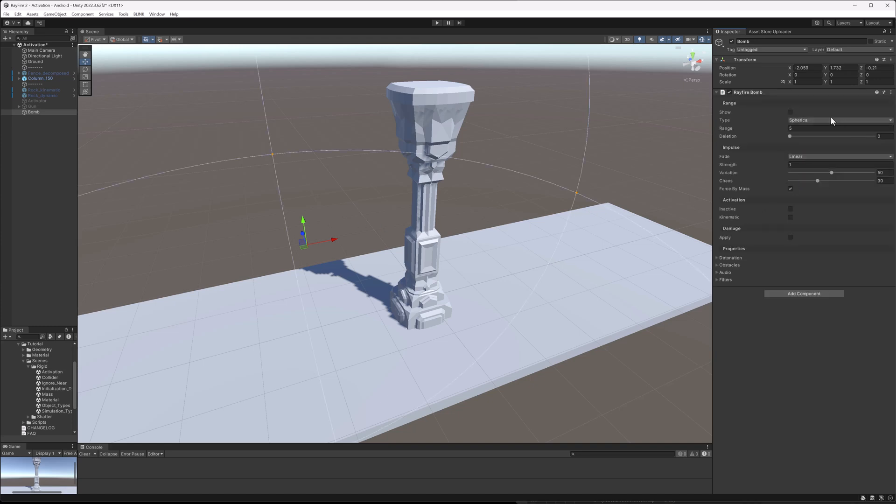
{"action": "left_click", "coordinate": [791, 113]}
Select the bomb gizmo and set the bomb's Range to 1.56.
{"action": "left_click", "coordinate": [432, 120]}
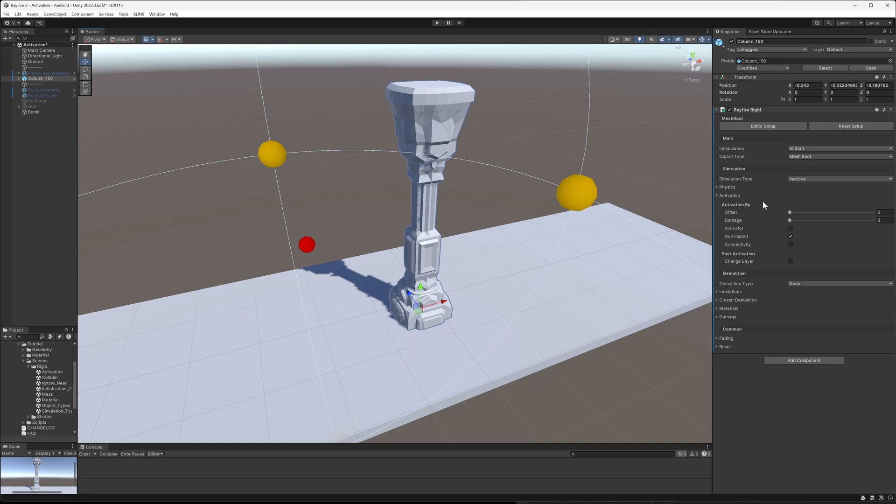
{"action": "left_click", "coordinate": [269, 154]}
{"action": "left_click", "coordinate": [307, 244]}
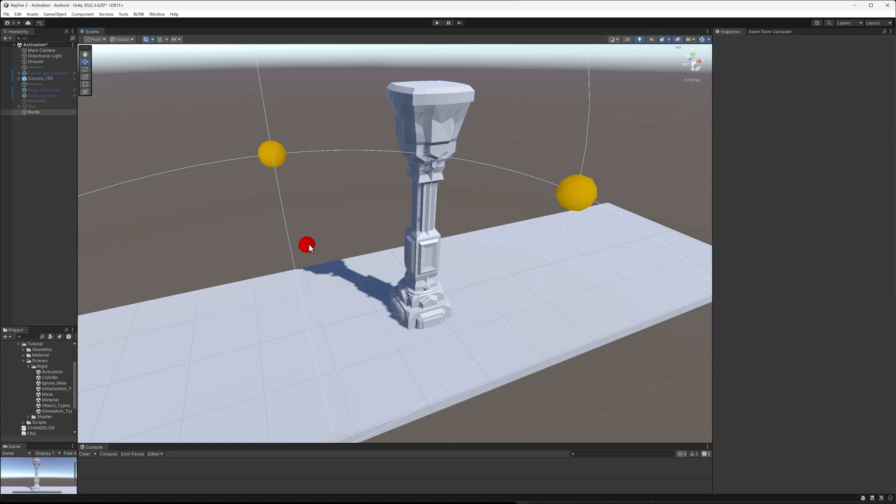
{"action": "scroll", "coordinate": [306, 239], "scroll_direction": "down", "scroll_amount": 4}
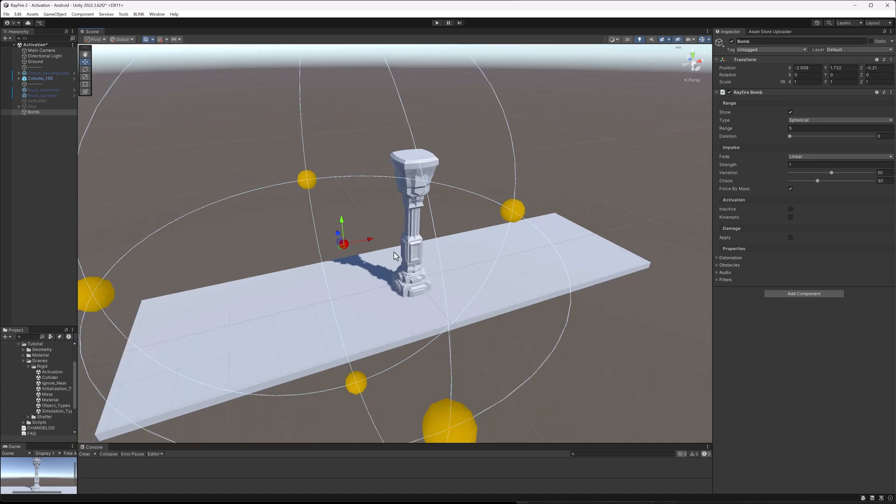
{"action": "left_click_drag", "start_coordinate": [769, 127], "coordinate": [740, 129]}
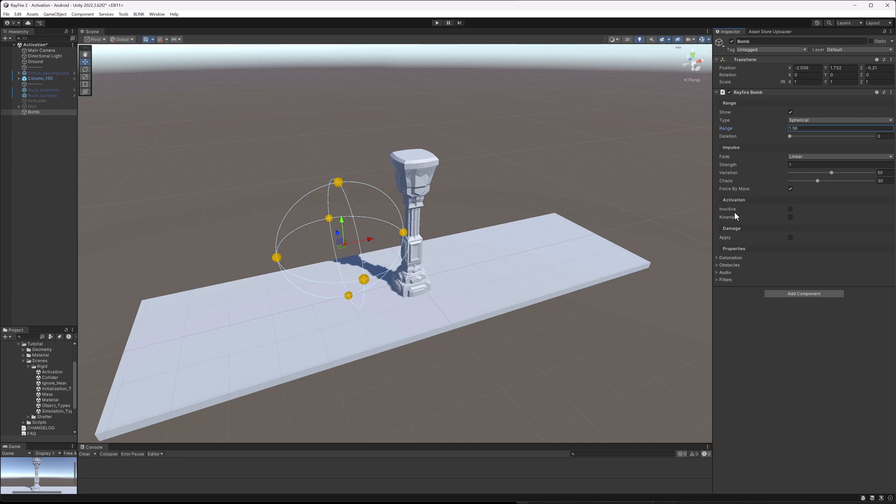
Enable the bomb's Inactive and Kinematic options and move the bomb beside the column's base.
{"action": "left_click", "coordinate": [790, 208]}
{"action": "left_click", "coordinate": [790, 217]}
{"action": "scroll", "coordinate": [462, 229], "scroll_direction": "up", "scroll_amount": 5}
{"action": "left_click_drag", "start_coordinate": [378, 227], "coordinate": [326, 198], "text": "alt"}
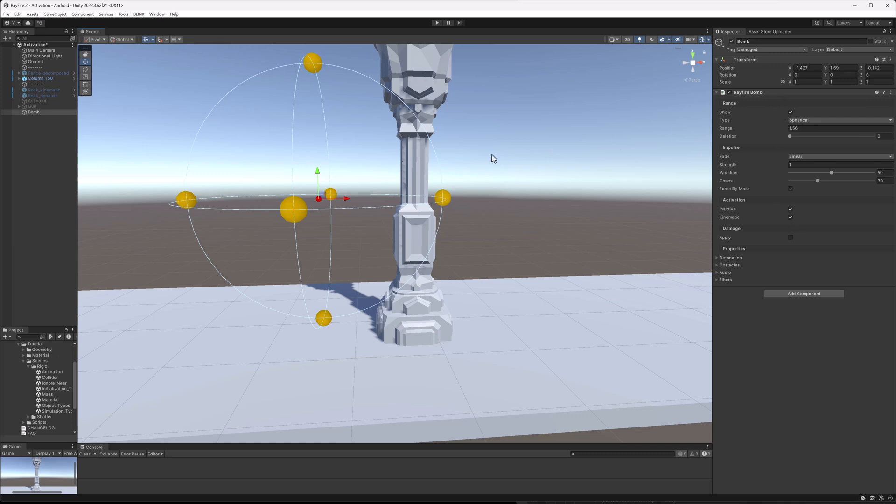
{"action": "left_click_drag", "start_coordinate": [463, 170], "coordinate": [496, 151], "text": "alt"}
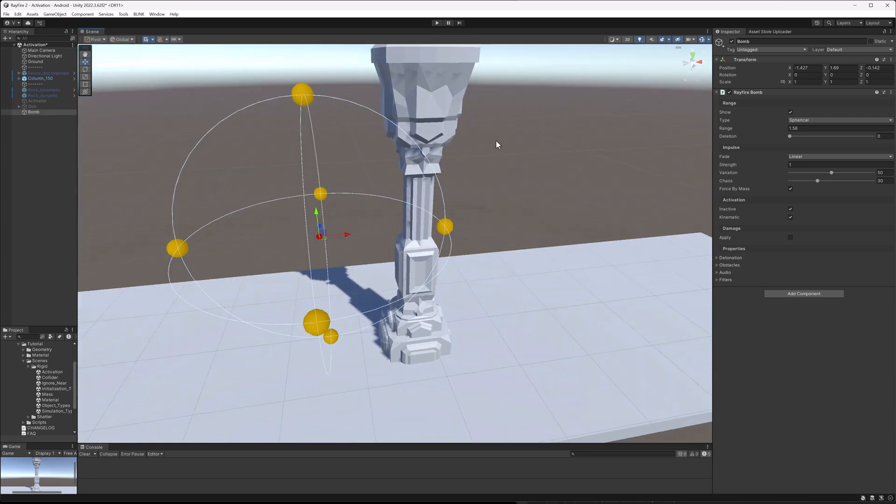
Enter Play mode and set the bomb's Range to 1.13.
{"action": "left_click", "coordinate": [438, 22]}
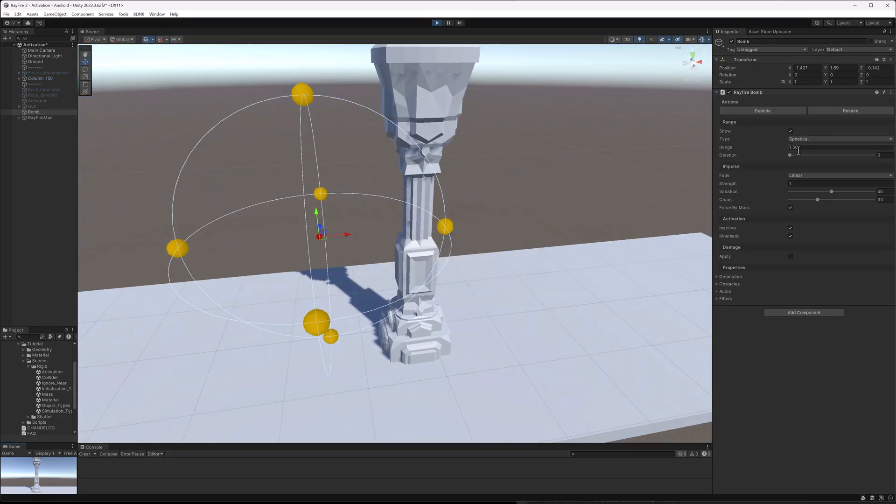
{"action": "left_click_drag", "start_coordinate": [766, 147], "coordinate": [759, 147]}
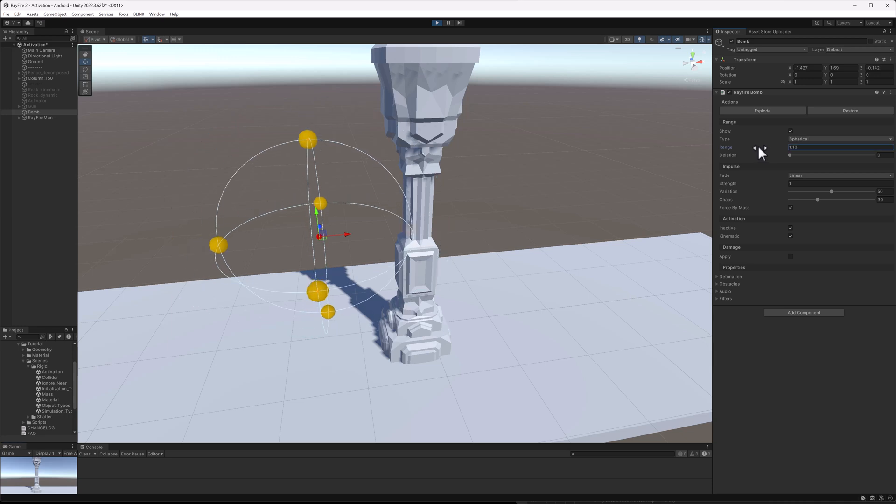
Move the bomb closer to the column and trigger the bomb's Explode action.
{"action": "left_click", "coordinate": [337, 233]}
{"action": "left_click", "coordinate": [319, 237]}
{"action": "left_click_drag", "start_coordinate": [338, 236], "coordinate": [373, 232]}
{"action": "left_click", "coordinate": [733, 112]}
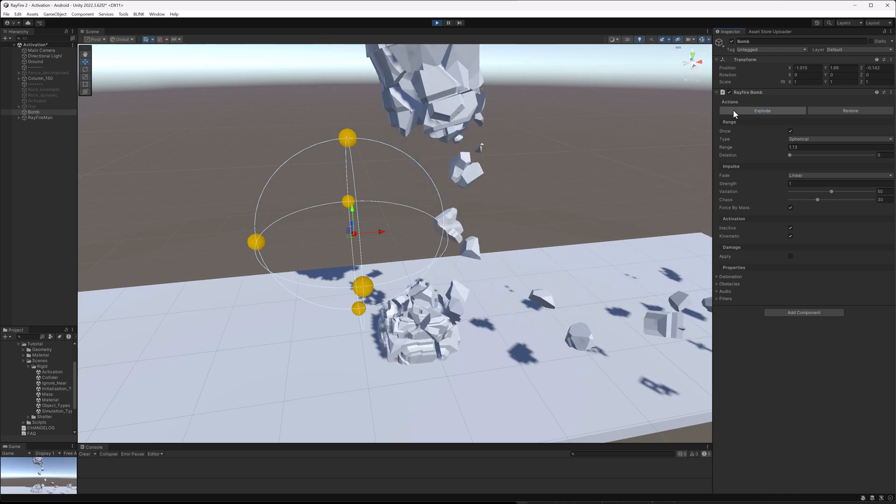
Examine the exploded column, then stop Play mode.
{"action": "scroll", "coordinate": [497, 279], "scroll_direction": "down", "scroll_amount": 6}
{"action": "left_click_drag", "start_coordinate": [407, 263], "coordinate": [382, 257], "text": "alt"}
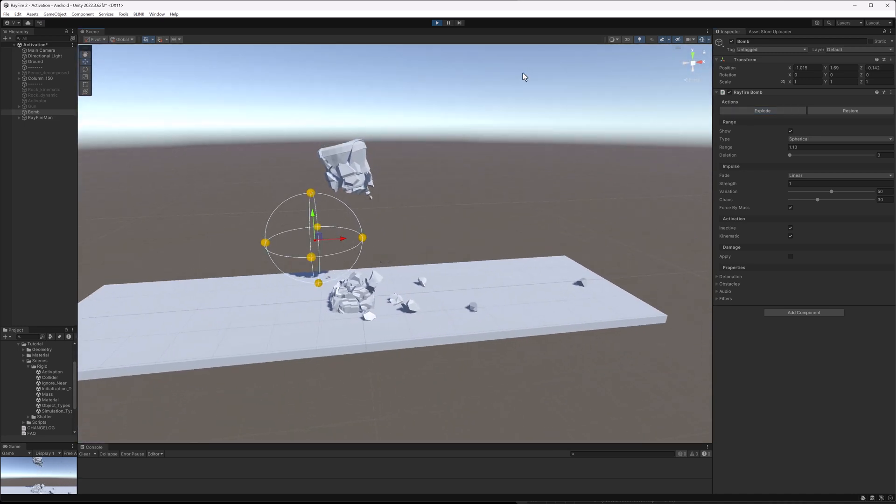
{"action": "left_click", "coordinate": [437, 23]}
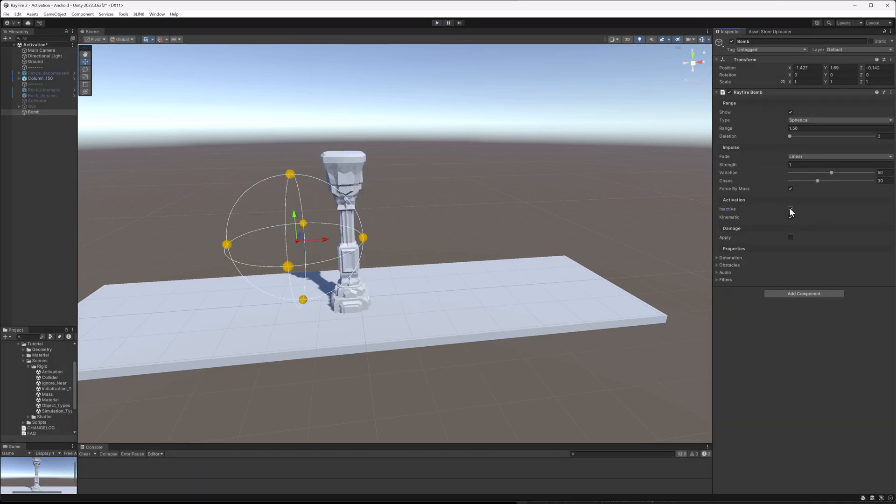
Enter Play mode and trigger Explode, toggling the bomb's Kinematic option between blasts.
{"action": "left_click", "coordinate": [438, 23]}
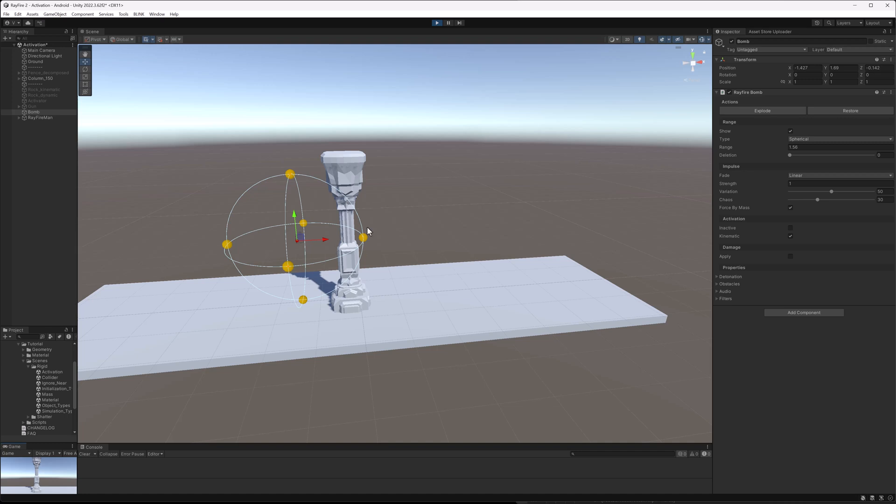
{"action": "left_click", "coordinate": [754, 111]}
{"action": "left_click", "coordinate": [790, 235]}
{"action": "left_click", "coordinate": [768, 112]}
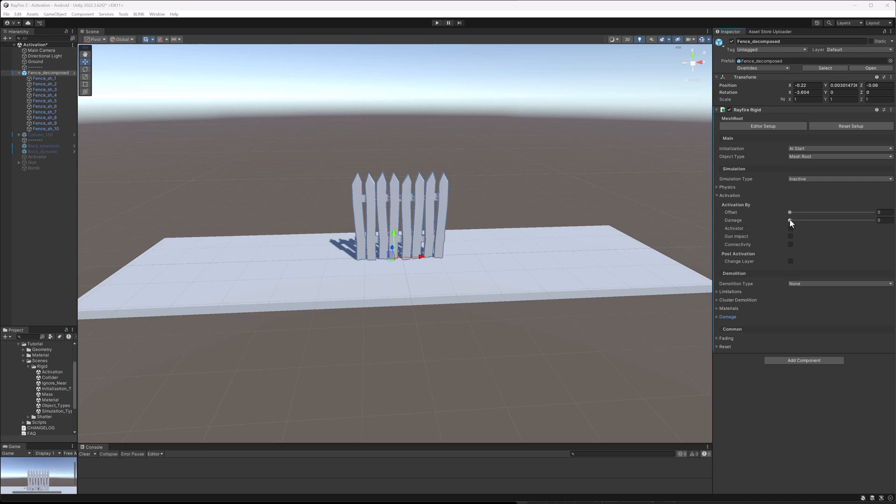
Expand the fence's Damage properties and set its Damage activation threshold to 50.
{"action": "left_click_drag", "start_coordinate": [790, 220], "coordinate": [829, 220]}
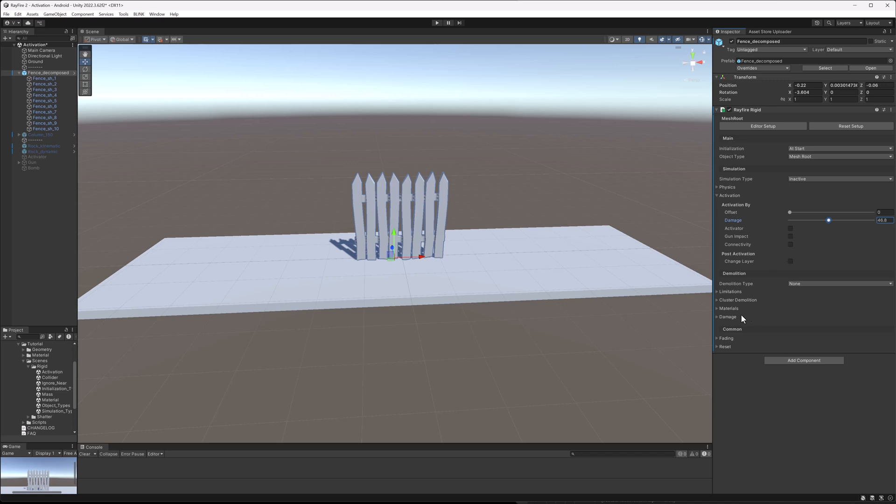
{"action": "left_click", "coordinate": [729, 317]}
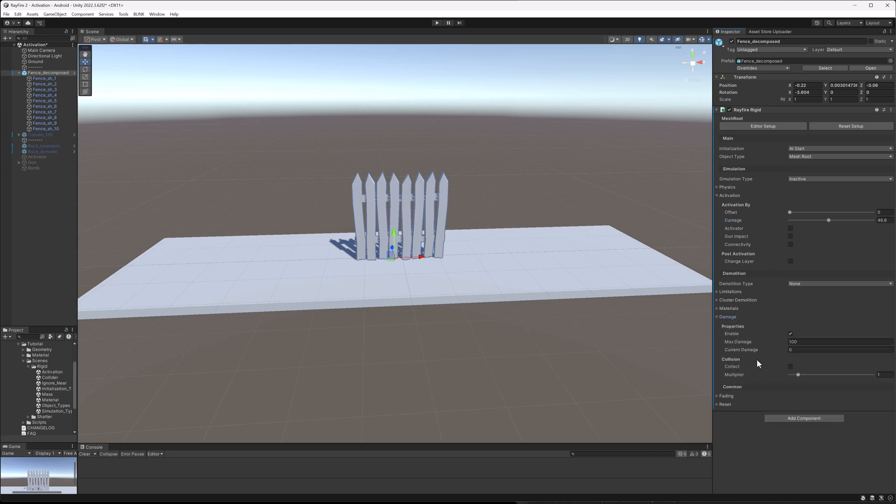
{"action": "left_click", "coordinate": [791, 341]}
{"action": "left_click", "coordinate": [794, 350]}
{"action": "middle_click_drag", "start_coordinate": [548, 231], "coordinate": [488, 260]}
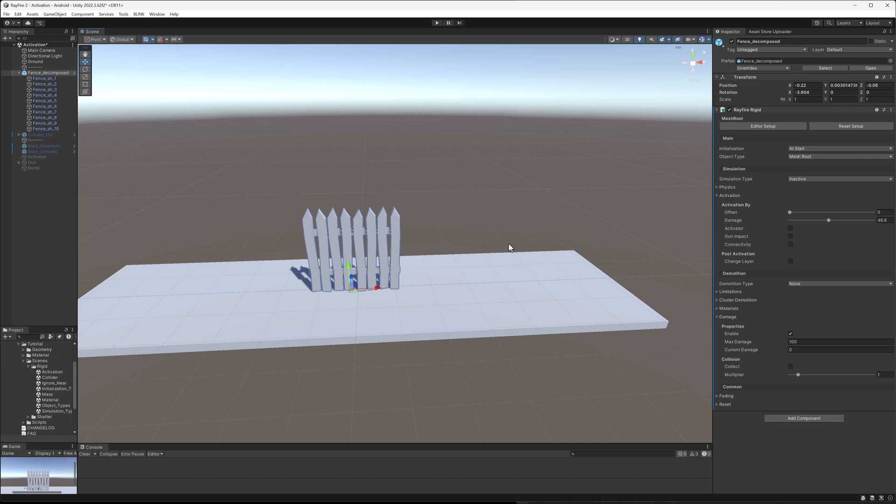
{"action": "left_click_drag", "start_coordinate": [513, 201], "coordinate": [500, 200], "text": "alt"}
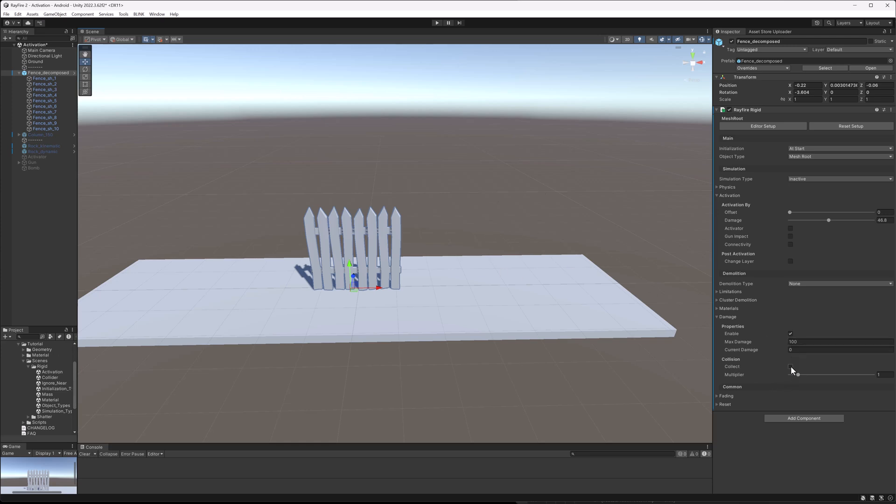
{"action": "left_click", "coordinate": [791, 344]}
{"action": "left_click_drag", "start_coordinate": [802, 342], "coordinate": [789, 343]}
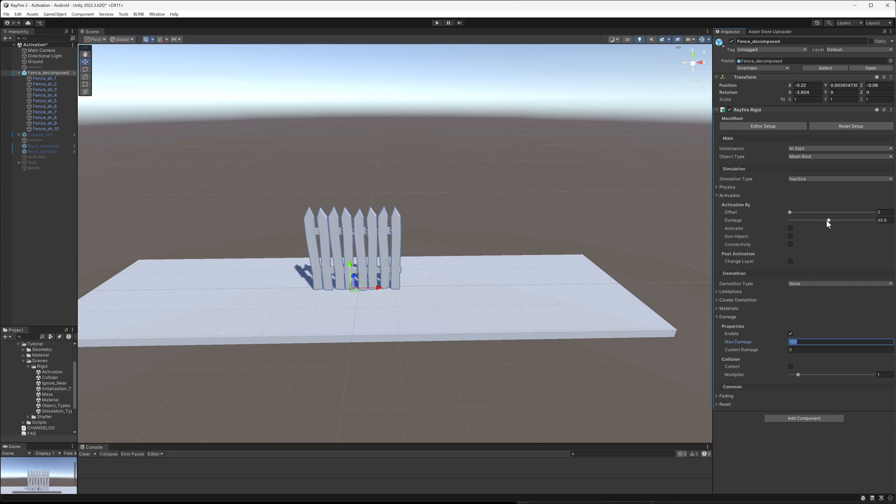
{"action": "left_click", "coordinate": [803, 342]}
{"action": "left_click_drag", "start_coordinate": [802, 344], "coordinate": [781, 339]}
{"action": "left_click", "coordinate": [886, 221]}
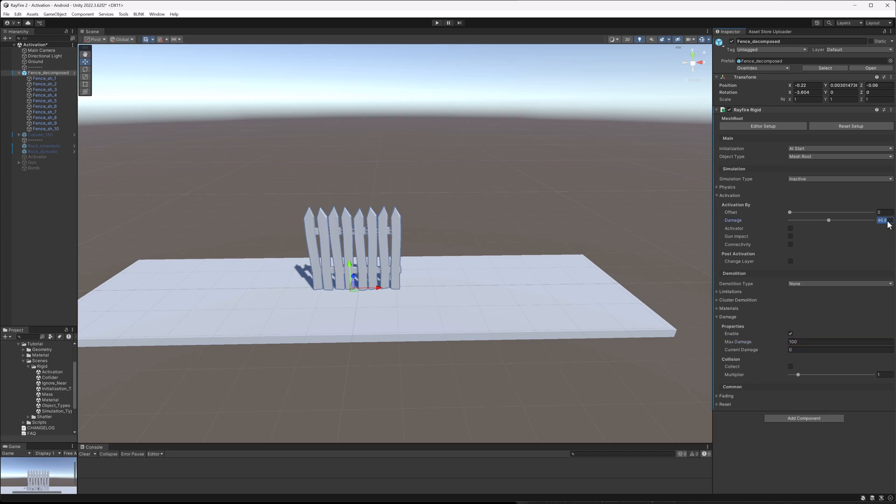
{"action": "type", "text": "50"}
Select the Gun object and enable it in the scene.
{"action": "middle_click_drag", "start_coordinate": [383, 215], "coordinate": [431, 214]}
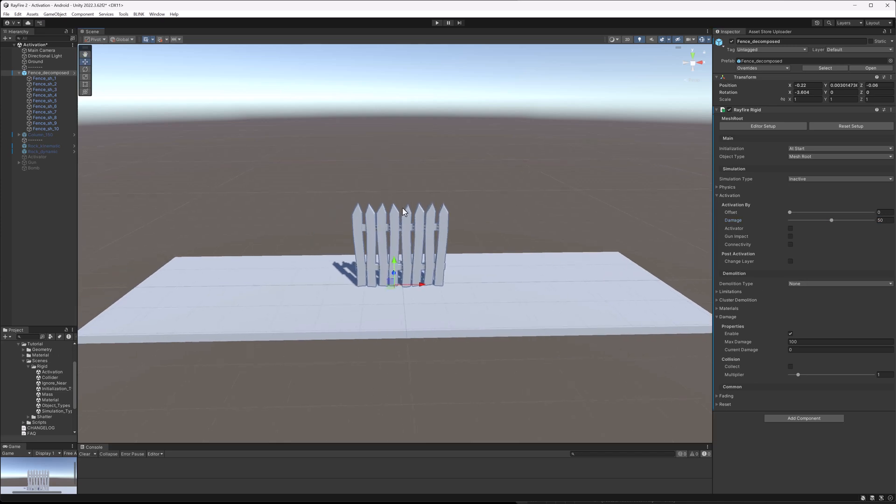
{"action": "left_click", "coordinate": [32, 162]}
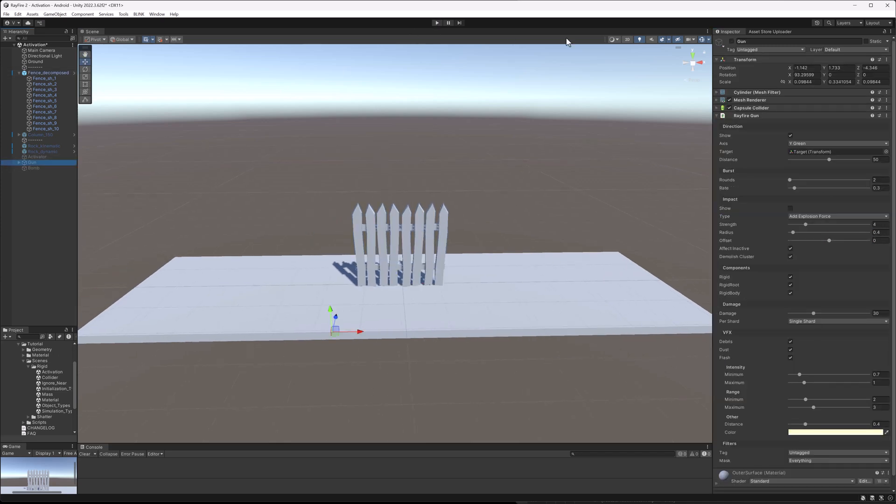
{"action": "left_click", "coordinate": [731, 41]}
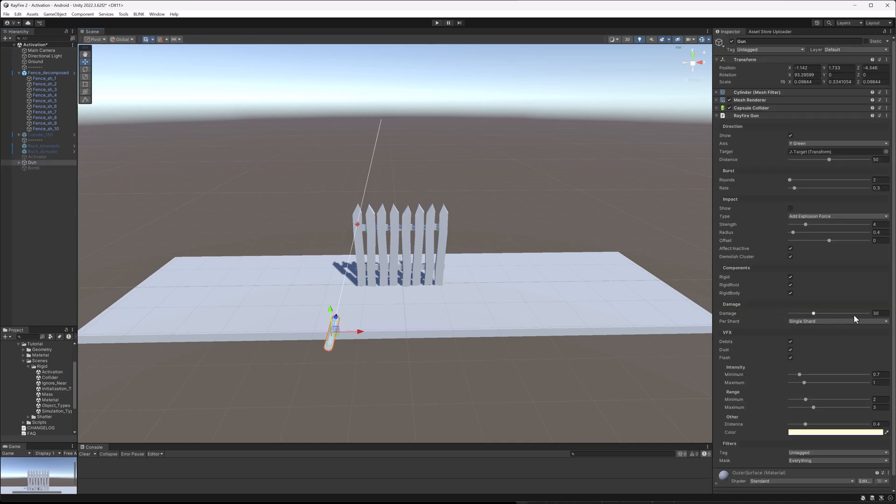
{"action": "left_click", "coordinate": [881, 314]}
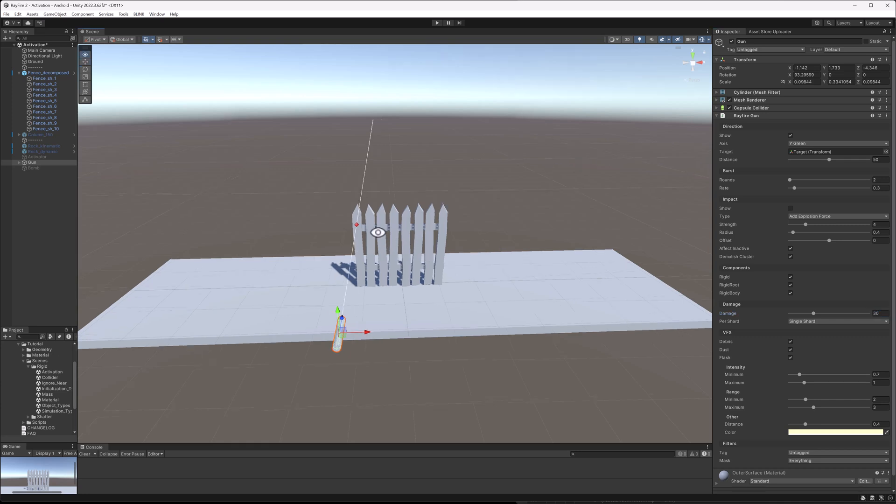
Check the fence's Damage activation setting, then reselect the Gun.
{"action": "left_click_drag", "start_coordinate": [373, 234], "coordinate": [446, 239], "text": "alt"}
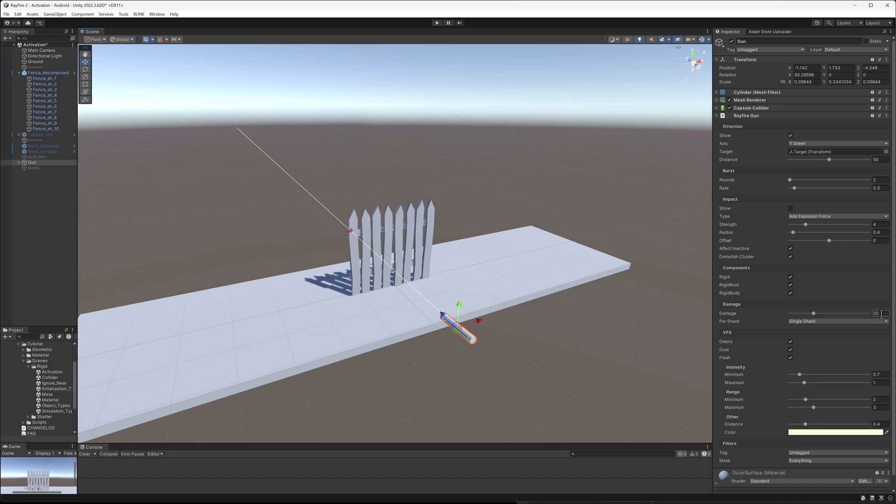
{"action": "left_click", "coordinate": [360, 258]}
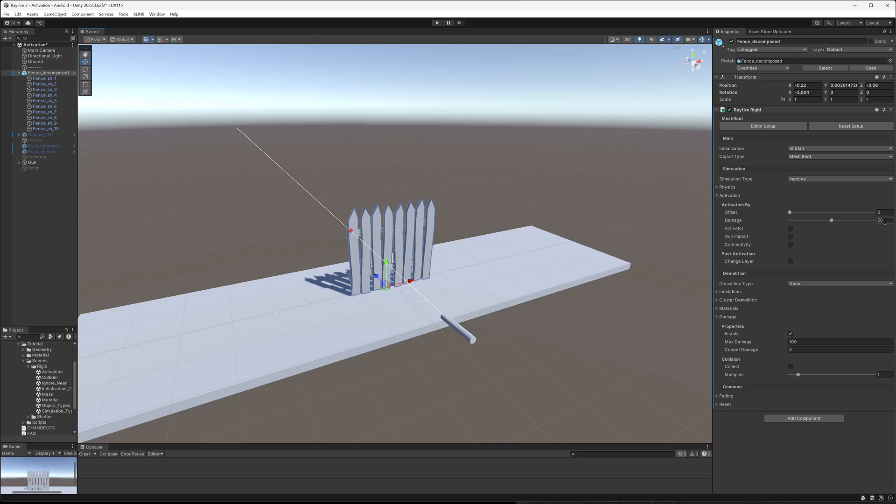
{"action": "left_click", "coordinate": [551, 313]}
{"action": "left_click", "coordinate": [466, 335]}
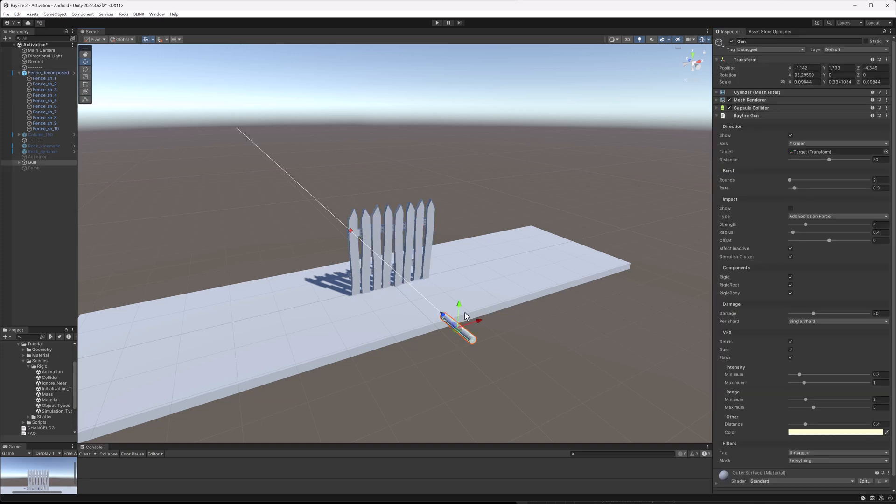
Enter Play mode and fire a single shot from the Gun at the fence.
{"action": "left_click", "coordinate": [437, 22]}
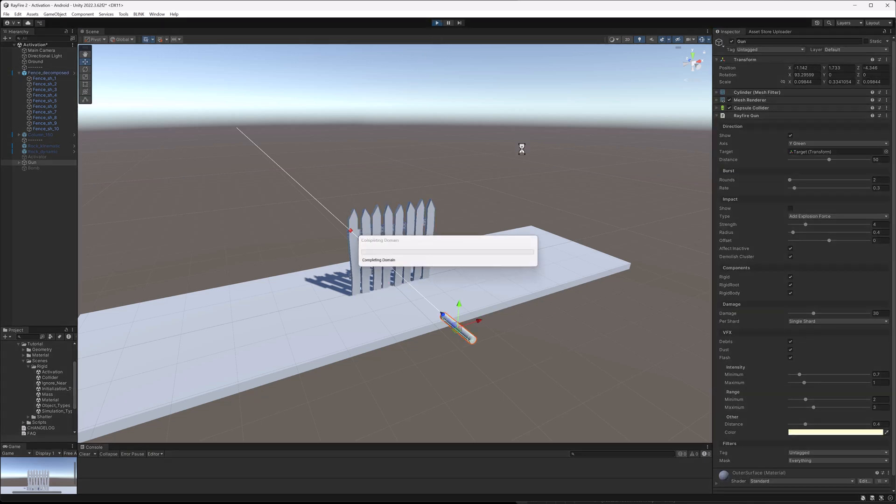
{"action": "left_click_drag", "start_coordinate": [410, 264], "coordinate": [388, 218], "text": "alt"}
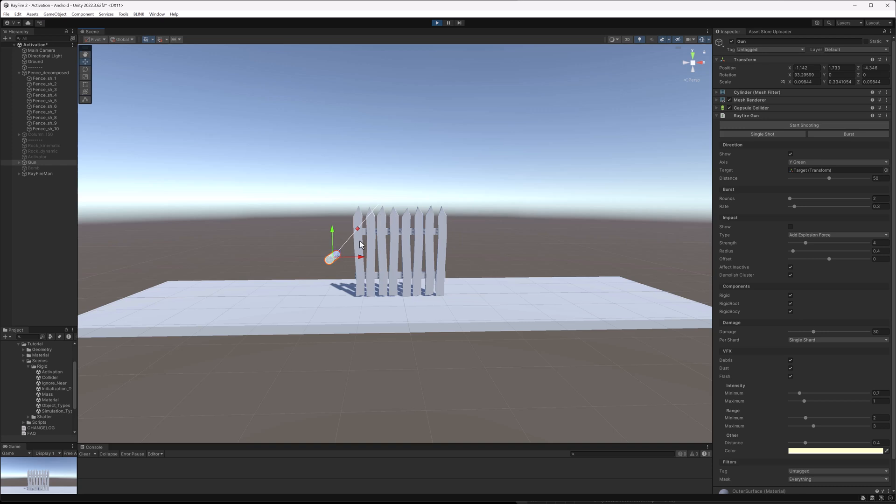
{"action": "left_click", "coordinate": [765, 135]}
Select the hit fence shard and inspect its applied damage values.
{"action": "left_click", "coordinate": [360, 245]}
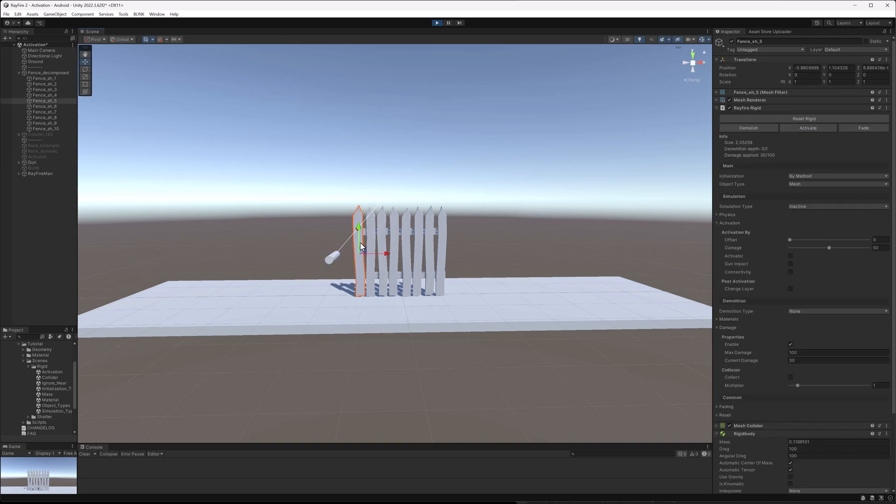
{"action": "left_click", "coordinate": [794, 361]}
{"action": "left_click", "coordinate": [374, 240]}
{"action": "left_click", "coordinate": [374, 242]}
{"action": "left_click", "coordinate": [356, 242]}
{"action": "left_click", "coordinate": [793, 360]}
{"action": "left_click_drag", "start_coordinate": [340, 194], "coordinate": [454, 288], "text": "alt"}
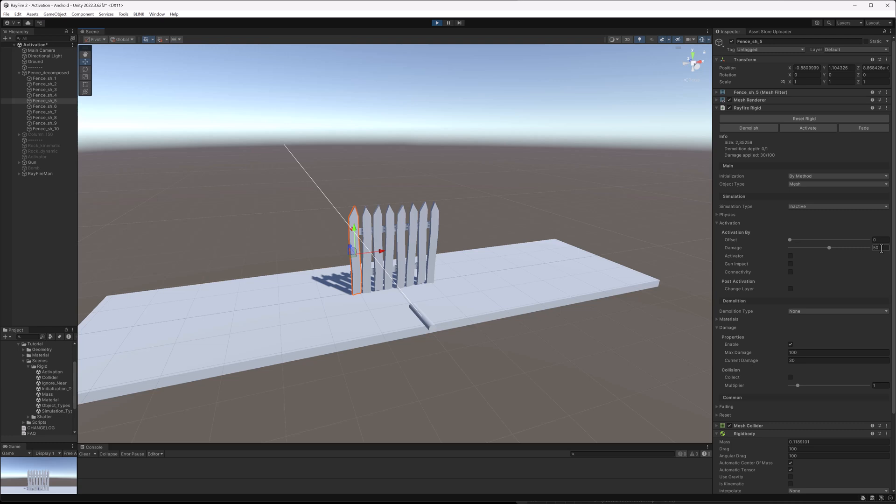
Select the Gun, reposition it beside the fence, and fire single shots at the fence.
{"action": "left_click", "coordinate": [429, 322]}
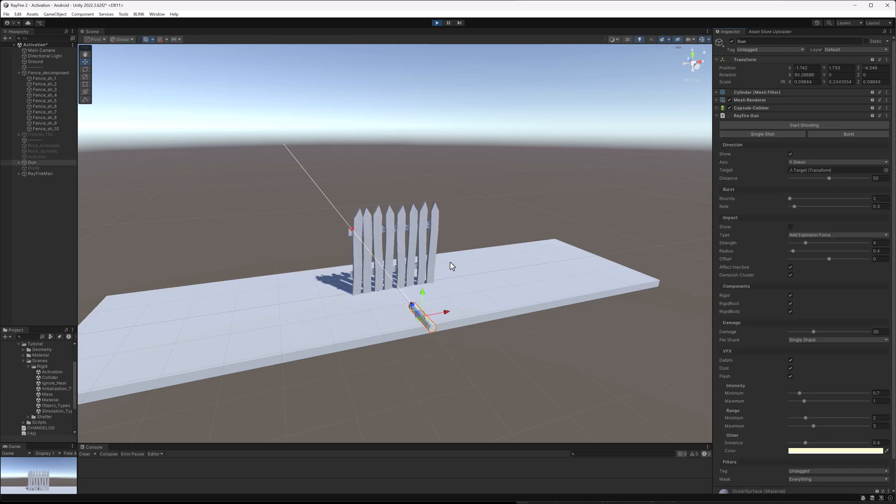
{"action": "scroll", "coordinate": [470, 260], "scroll_direction": "up", "scroll_amount": 5}
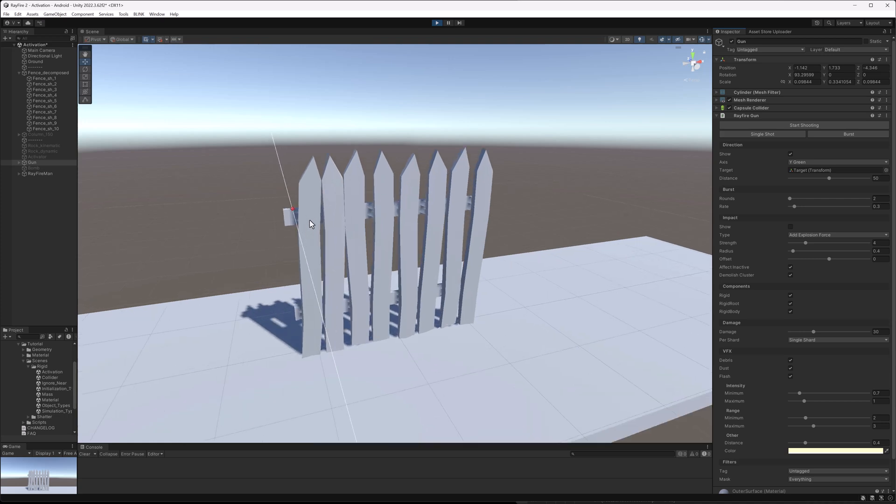
{"action": "left_click_drag", "start_coordinate": [314, 214], "coordinate": [436, 209], "text": "alt"}
{"action": "left_click_drag", "start_coordinate": [435, 242], "coordinate": [436, 284]}
{"action": "mouse_move", "coordinate": [379, 314]}
{"action": "left_mouse_down", "text": "alt"}
{"action": "mouse_move", "coordinate": [530, 228]}
{"action": "mouse_move", "coordinate": [388, 316]}
{"action": "left_mouse_up", "text": "alt"}
{"action": "scroll", "coordinate": [435, 312], "scroll_direction": "down", "scroll_amount": 5}
{"action": "middle_click_drag", "start_coordinate": [447, 325], "coordinate": [418, 324]}
{"action": "left_click", "coordinate": [456, 318]}
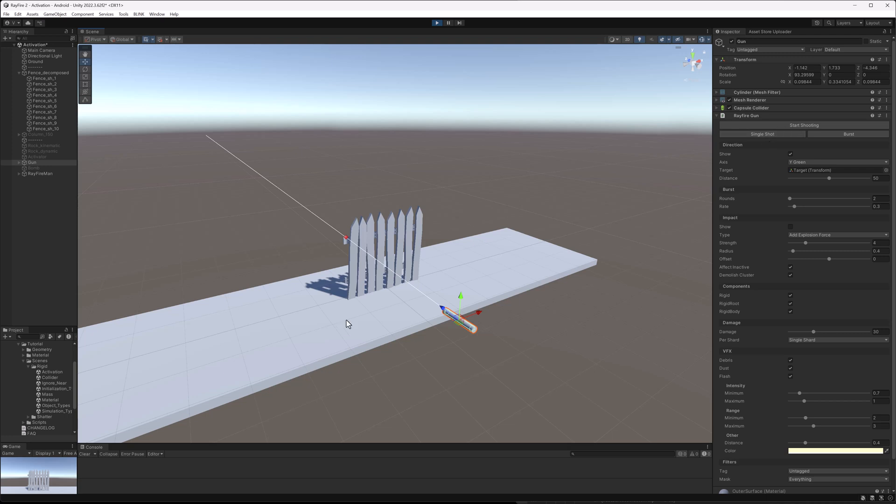
{"action": "left_click_drag", "start_coordinate": [344, 322], "coordinate": [304, 310], "text": "alt"}
{"action": "mouse_move", "coordinate": [396, 301]}
{"action": "left_mouse_down"}
{"action": "mouse_move", "coordinate": [418, 298]}
{"action": "mouse_move", "coordinate": [398, 300]}
{"action": "left_mouse_up"}
{"action": "left_click", "coordinate": [739, 134]}
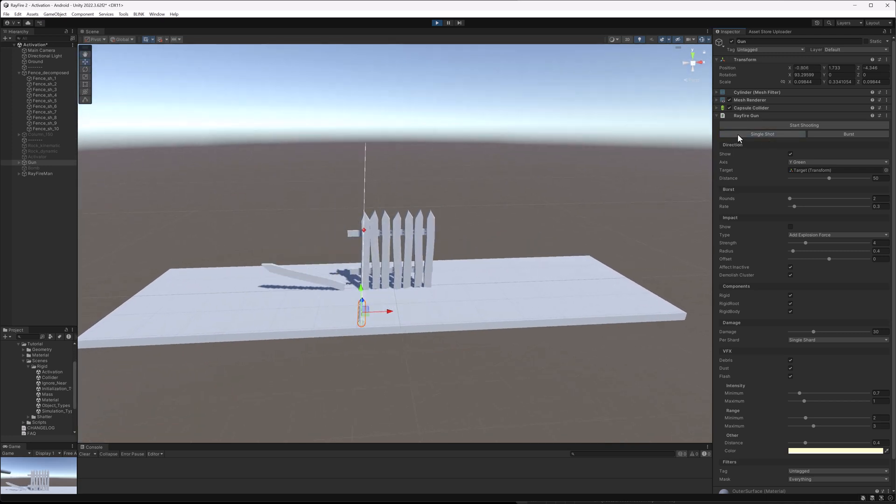
{"action": "left_click", "coordinate": [738, 135]}
Select the fence shard nearest the Gun and inspect its applied damage.
{"action": "scroll", "coordinate": [385, 241], "scroll_direction": "up", "scroll_amount": 1}
{"action": "scroll", "coordinate": [385, 244], "scroll_direction": "up", "scroll_amount": 2}
{"action": "left_click", "coordinate": [357, 237]}
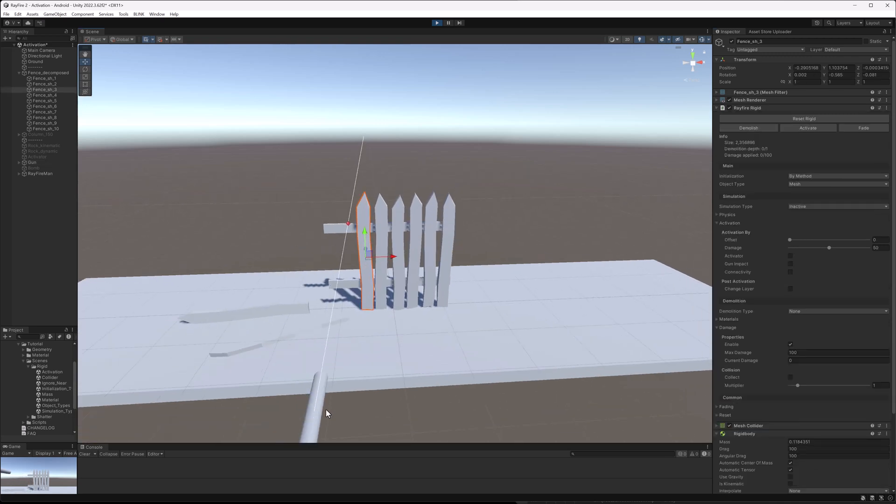
Move the Gun sideways, fire a single shot, and reselect the hit fence shard to check its damage.
{"action": "scroll", "coordinate": [327, 408], "scroll_direction": "down", "scroll_amount": 2}
{"action": "left_click", "coordinate": [342, 370]}
{"action": "left_click_drag", "start_coordinate": [362, 355], "coordinate": [394, 351]}
{"action": "left_click", "coordinate": [734, 133]}
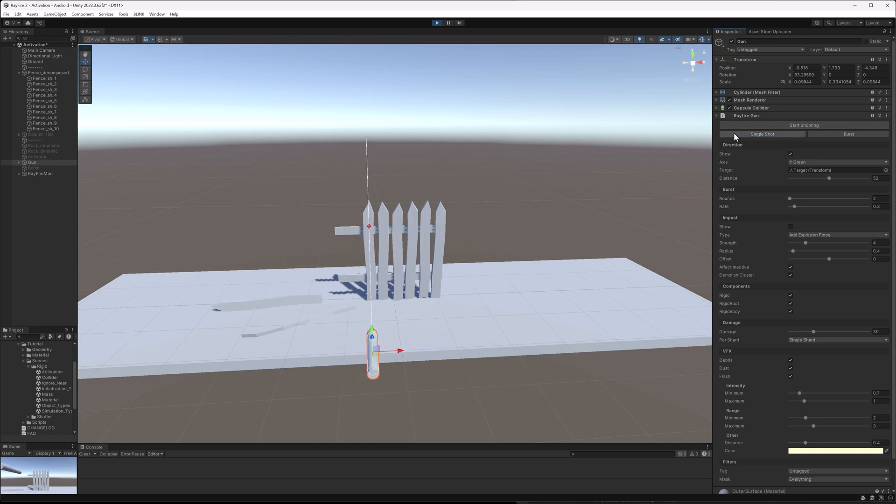
{"action": "left_click", "coordinate": [368, 248]}
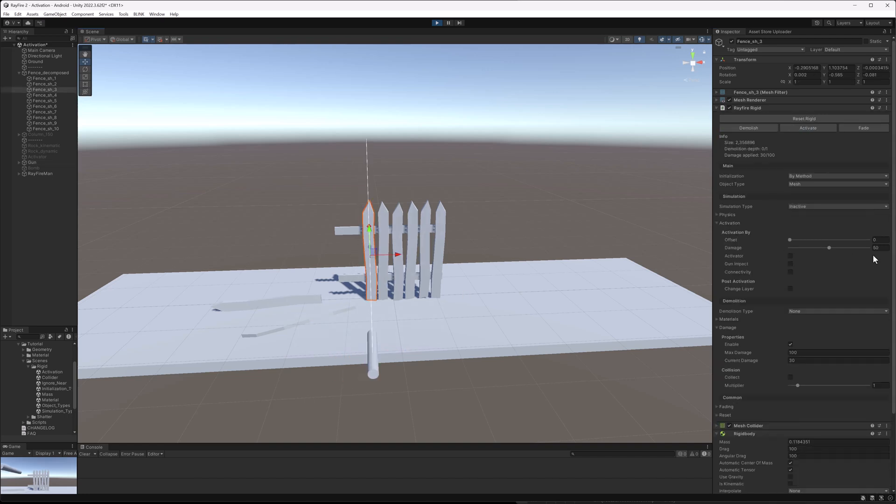
Select the Gun and fire another single shot at the fence.
{"action": "left_click", "coordinate": [369, 368]}
{"action": "left_click", "coordinate": [772, 133]}
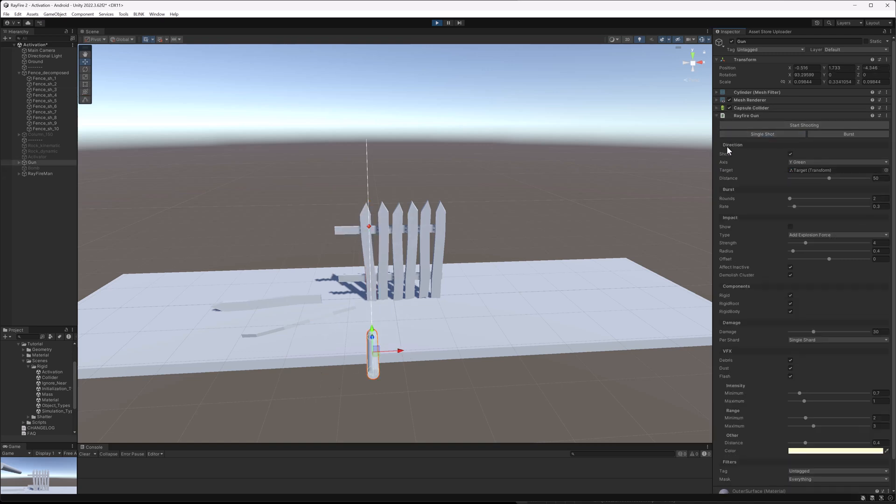
Set the Gun's Damage to 81.6, fire a single shot at the fence, and exit Play mode.
{"action": "left_click_drag", "start_coordinate": [422, 346], "coordinate": [429, 348]}
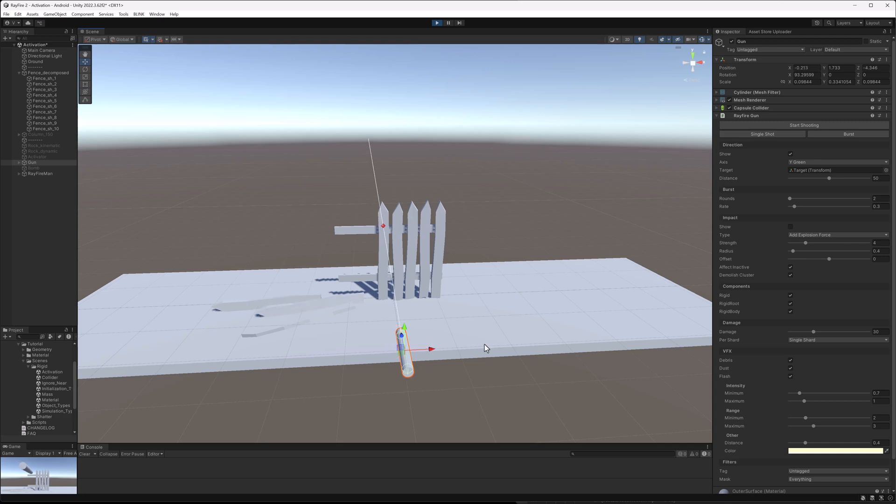
{"action": "left_click", "coordinate": [838, 332]}
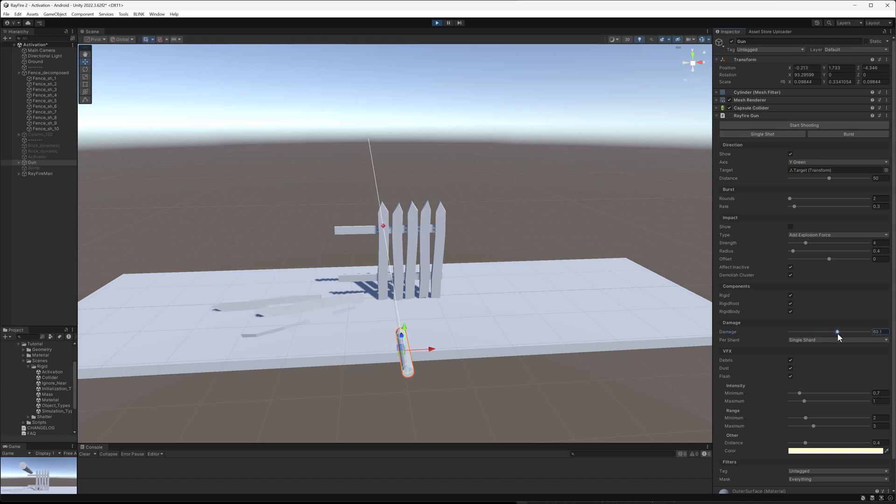
{"action": "left_click", "coordinate": [752, 133]}
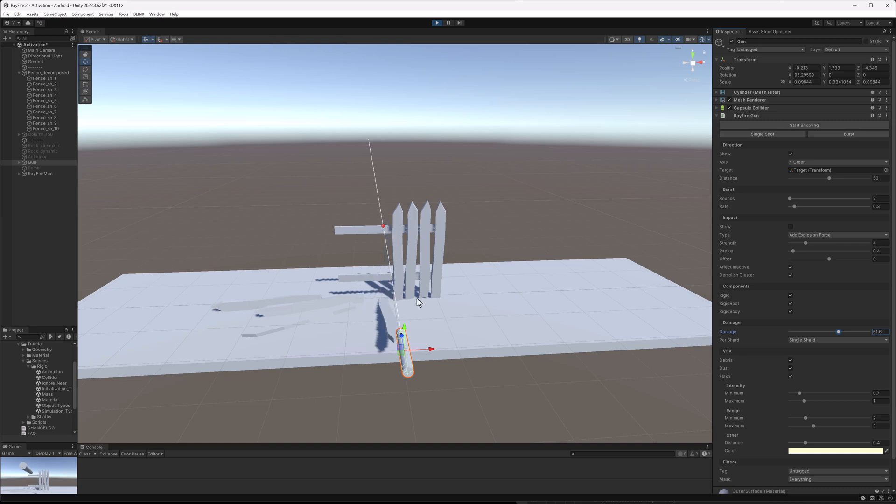
{"action": "left_click_drag", "start_coordinate": [414, 300], "coordinate": [436, 302], "text": "alt"}
{"action": "left_click", "coordinate": [437, 23]}
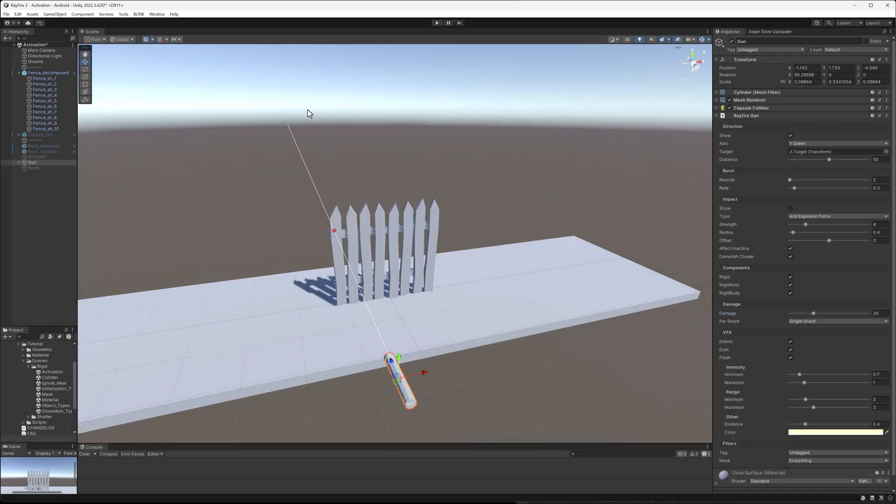
Select the Bomb, enter Play mode, and enable the Bomb object.
{"action": "left_click", "coordinate": [38, 169]}
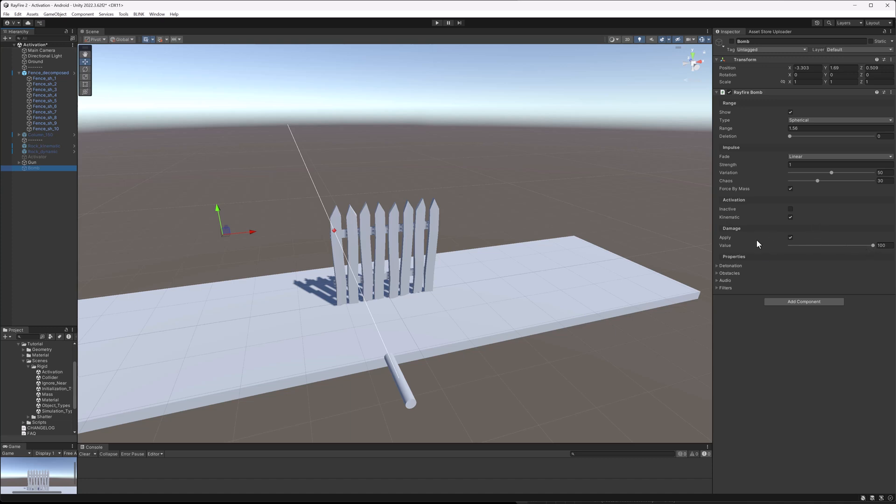
{"action": "left_click", "coordinate": [437, 23]}
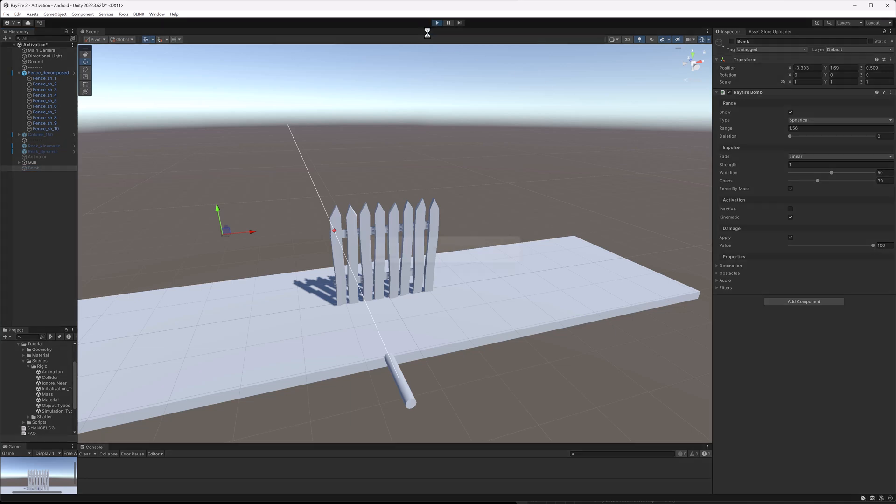
{"action": "left_click", "coordinate": [733, 40]}
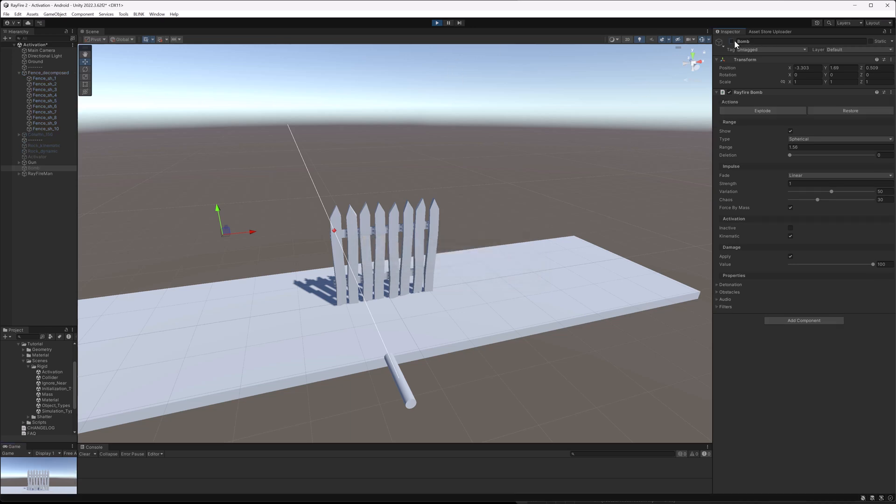
Move the Bomb next to the fence's left end and set its Damage Value to 70.
{"action": "left_click_drag", "start_coordinate": [228, 233], "coordinate": [514, 240]}
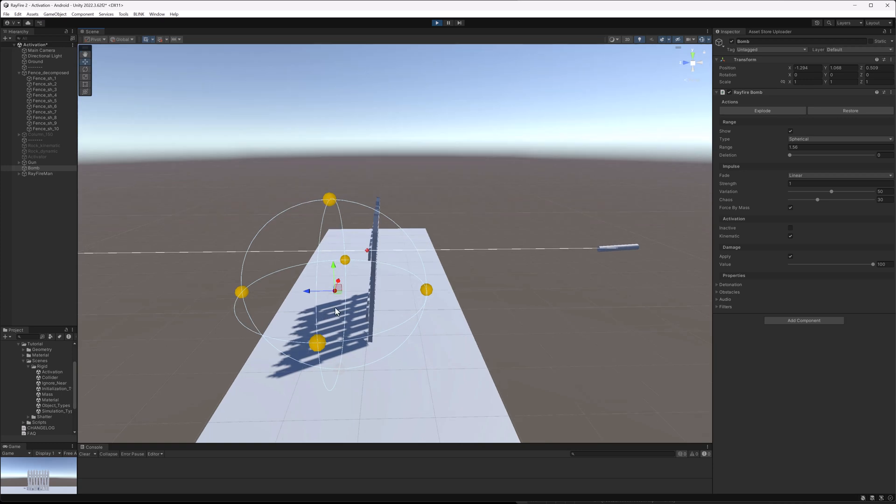
{"action": "left_click_drag", "start_coordinate": [340, 298], "coordinate": [382, 293]}
{"action": "left_click_drag", "start_coordinate": [492, 300], "coordinate": [336, 272], "text": "alt"}
{"action": "left_click_drag", "start_coordinate": [392, 314], "coordinate": [389, 360], "text": "alt"}
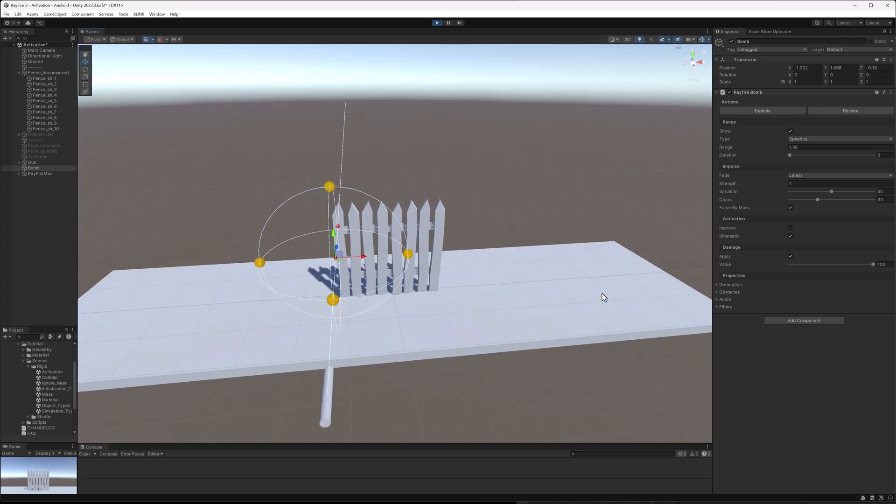
{"action": "left_click", "coordinate": [886, 265]}
{"action": "type", "text": "60"}
{"action": "left_click", "coordinate": [886, 265]}
Explode the Bomb next to the fence.
{"action": "left_click", "coordinate": [766, 111]}
{"action": "scroll", "coordinate": [408, 254], "scroll_direction": "up", "scroll_amount": 3}
{"action": "scroll", "coordinate": [407, 254], "scroll_direction": "up", "scroll_amount": 2}
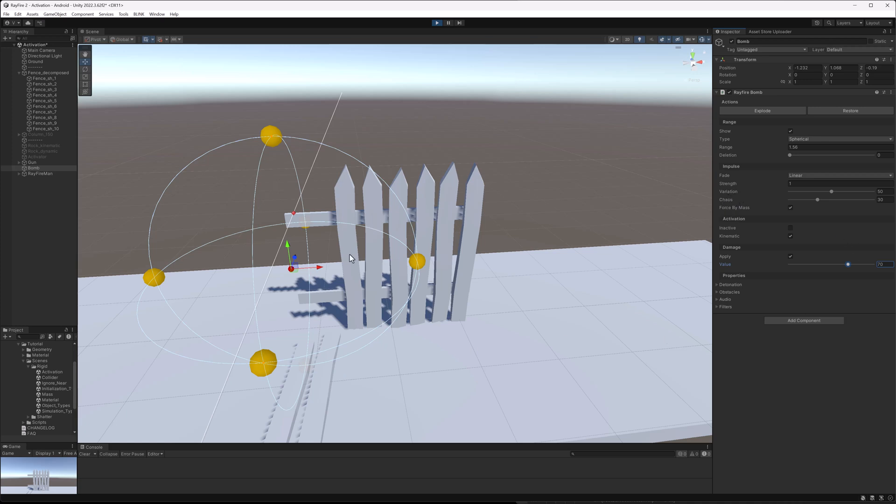
{"action": "left_click", "coordinate": [778, 111]}
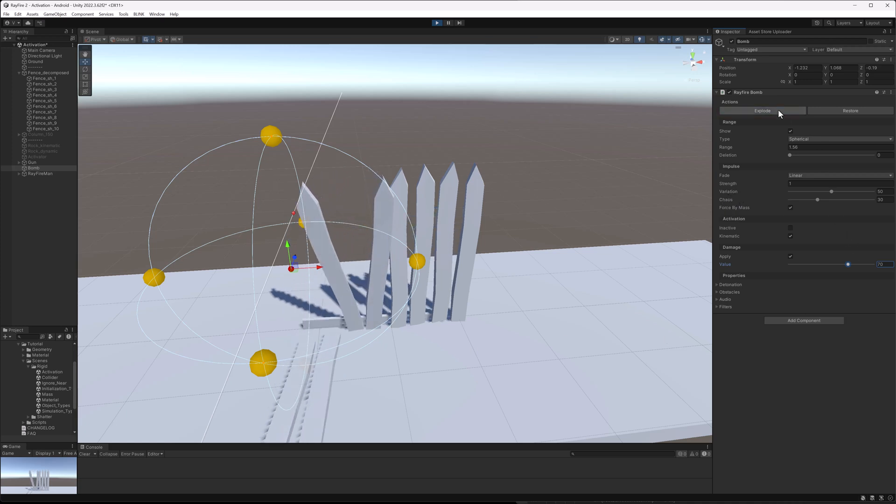
Select the fence shard near the Bomb and inspect its current damage.
{"action": "left_click", "coordinate": [395, 225]}
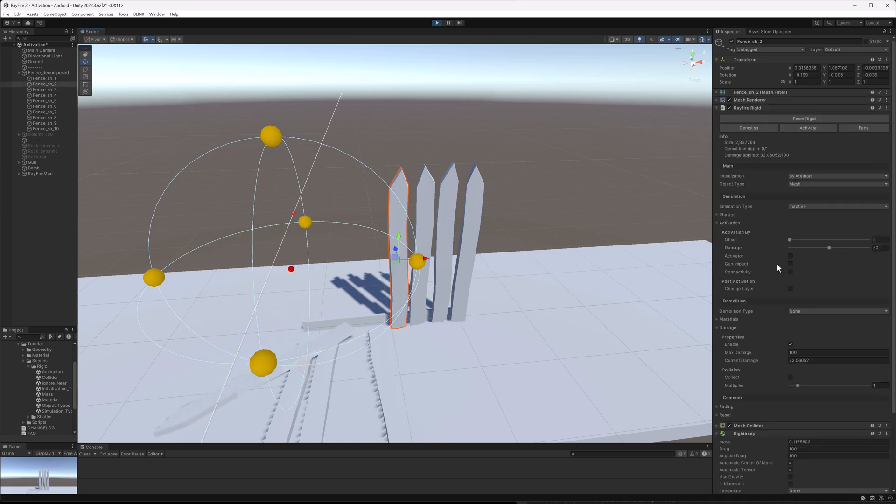
{"action": "left_click", "coordinate": [797, 361]}
Select the Bomb, explode it again, and reselect the same fence shard to check its damage.
{"action": "left_click", "coordinate": [262, 137]}
{"action": "left_click", "coordinate": [786, 111]}
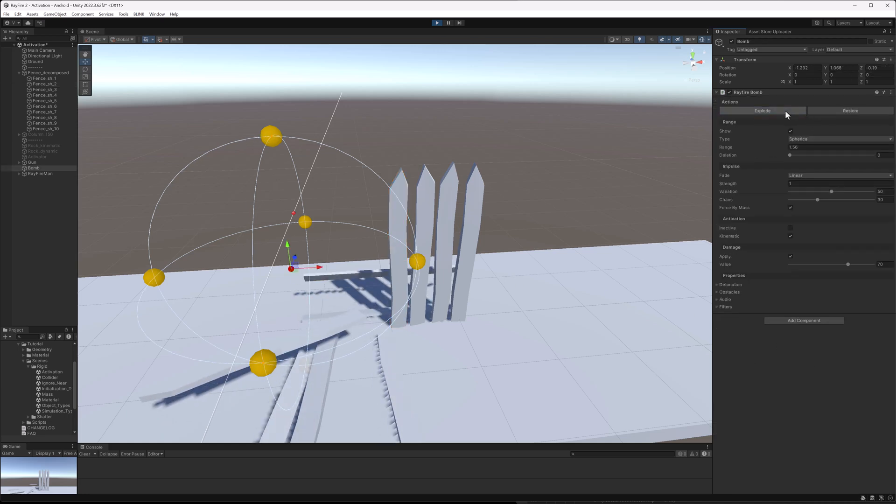
{"action": "left_click", "coordinate": [394, 213]}
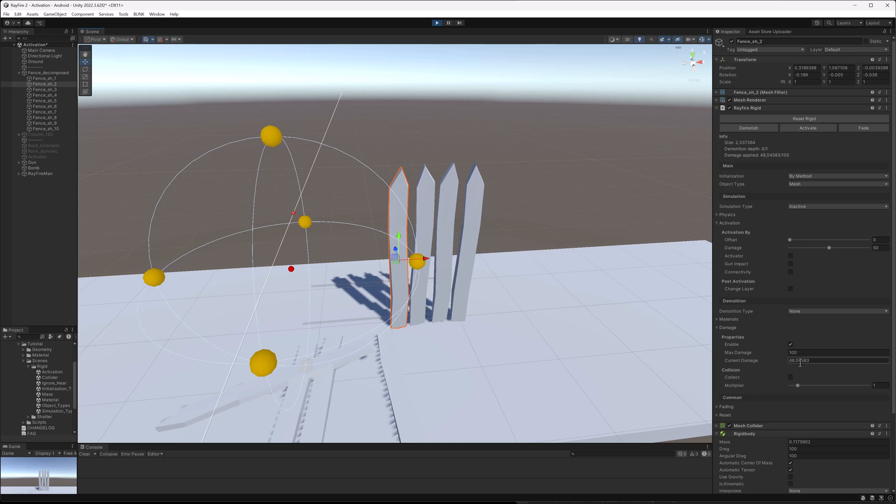
Select the Bomb and explode it a third time.
{"action": "left_click", "coordinate": [304, 139]}
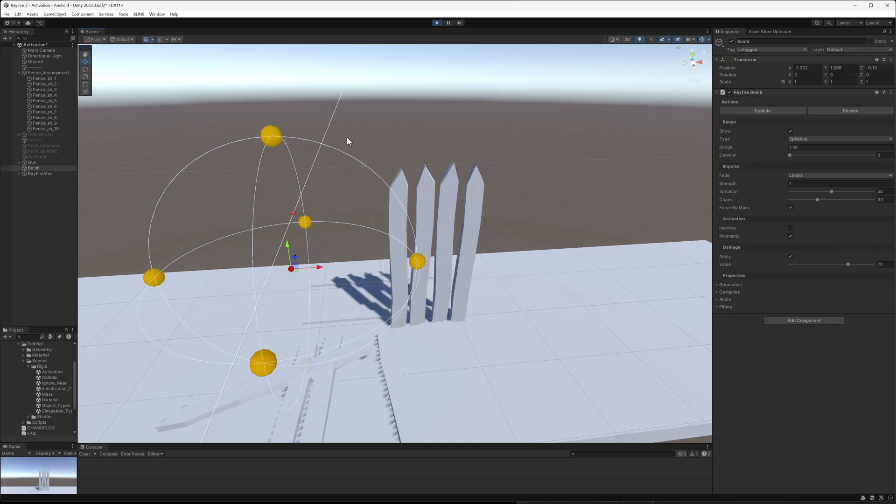
{"action": "left_click", "coordinate": [769, 112]}
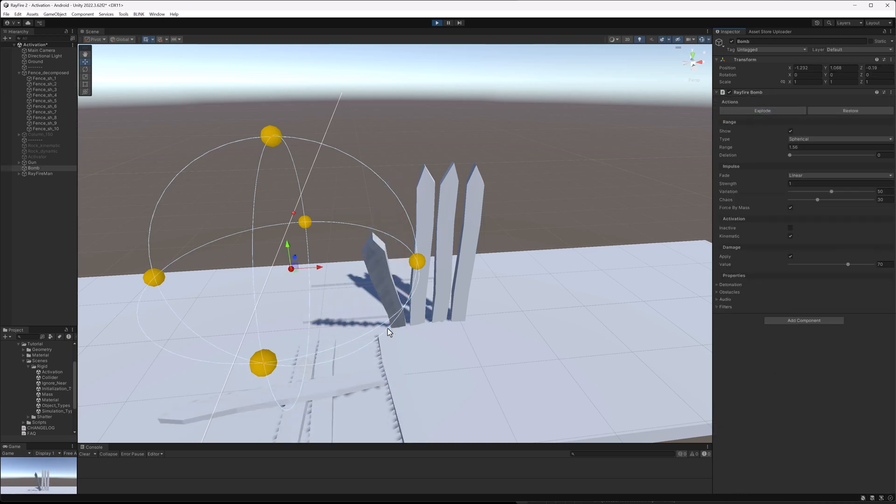
{"action": "scroll", "coordinate": [385, 346], "scroll_direction": "down", "scroll_amount": 5}
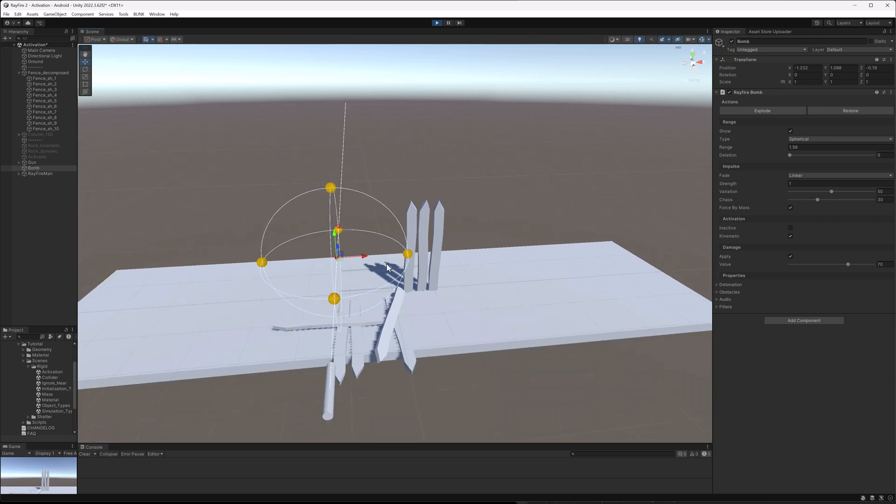
Select the Fence_decomposed root object and inspect its damage properties.
{"action": "left_click", "coordinate": [45, 73]}
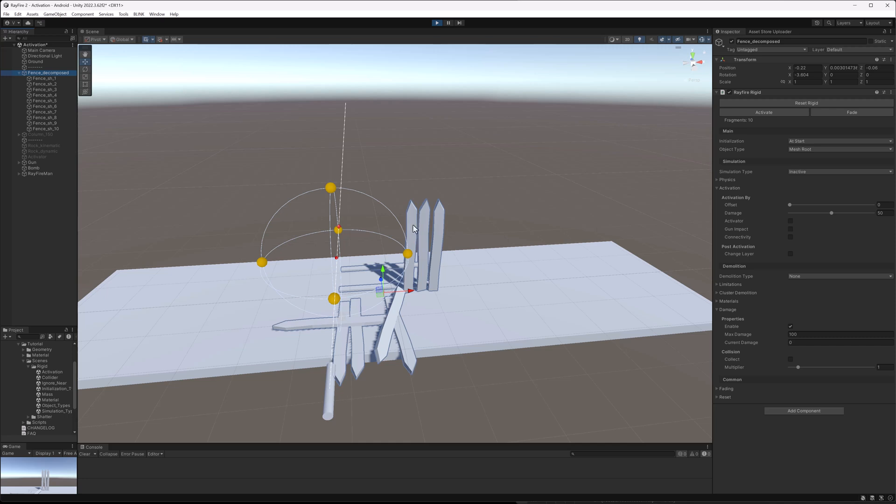
{"action": "left_click", "coordinate": [797, 342]}
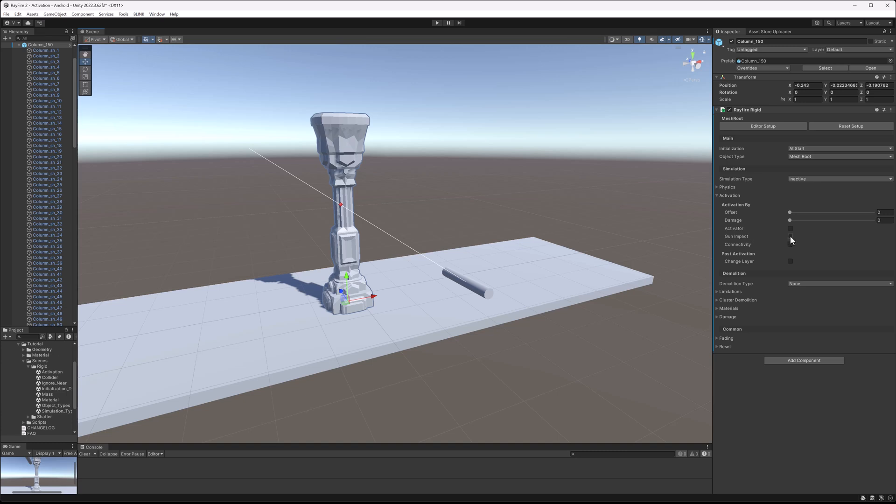
Enable Gun Impact activation on the column, enter Play mode, fire a single shot from the Gun, and exit Play mode.
{"action": "left_click", "coordinate": [791, 237]}
{"action": "left_click", "coordinate": [437, 22]}
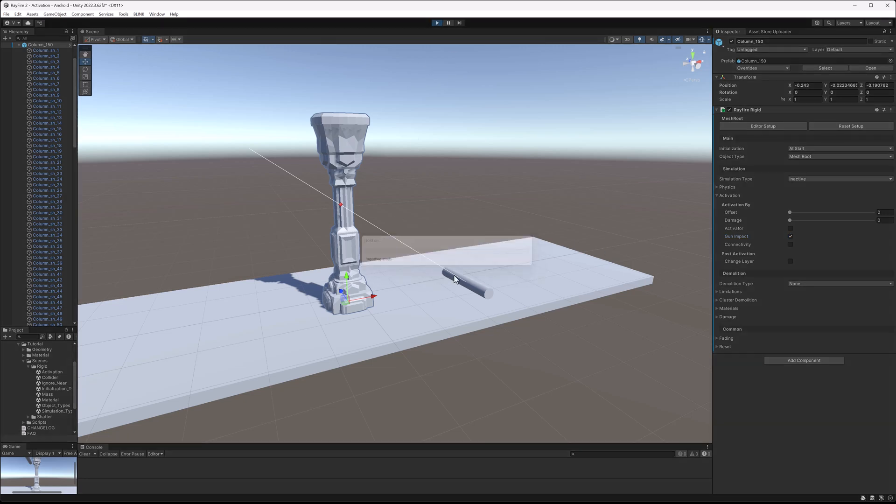
{"action": "left_click", "coordinate": [478, 293]}
{"action": "left_click", "coordinate": [744, 134]}
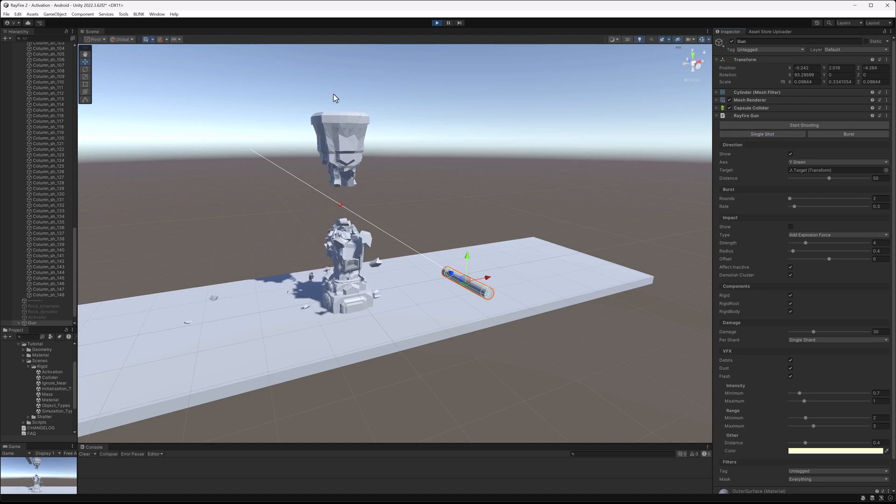
{"action": "left_click_drag", "start_coordinate": [312, 228], "coordinate": [387, 154], "text": "alt"}
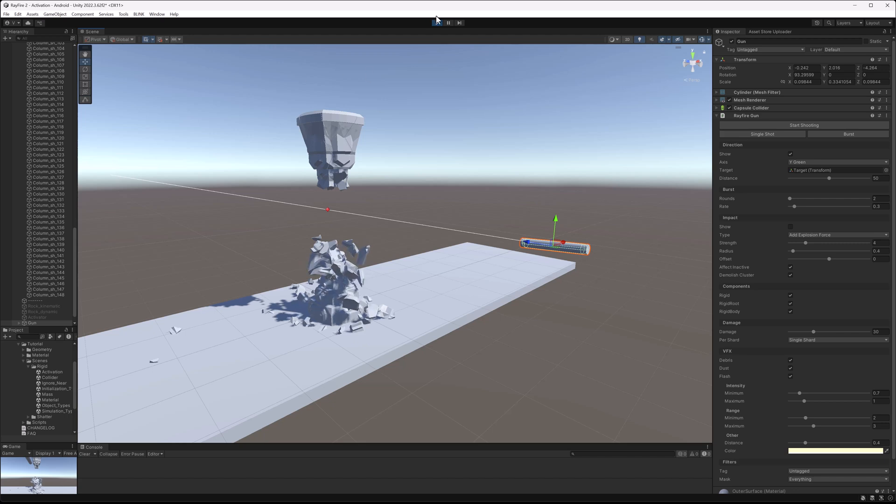
{"action": "left_click", "coordinate": [437, 22]}
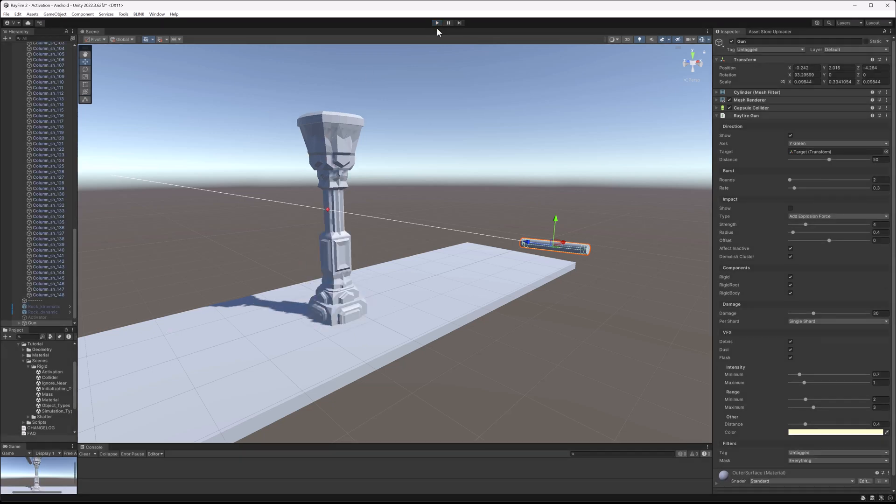
Enable Connectivity activation on the column and add a RayFire Connectivity component to it.
{"action": "left_click", "coordinate": [402, 100]}
{"action": "left_click", "coordinate": [357, 126]}
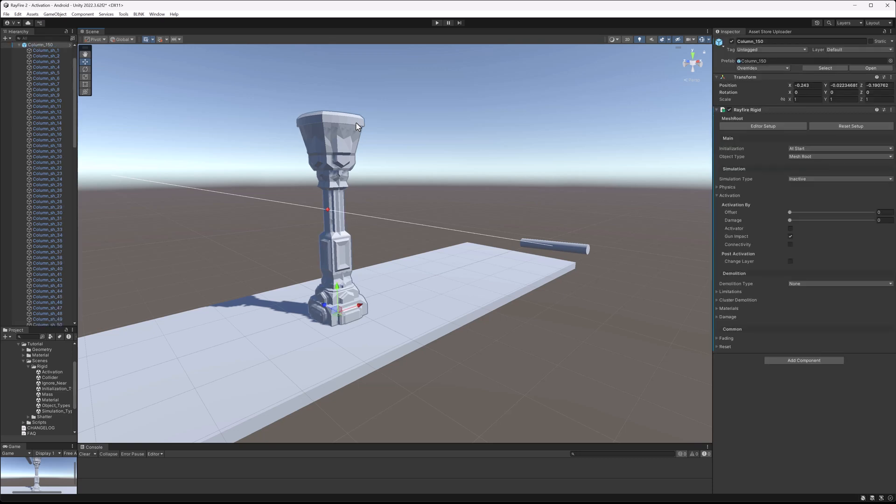
{"action": "left_click", "coordinate": [791, 245]}
{"action": "left_click", "coordinate": [830, 376]}
{"action": "scroll", "coordinate": [821, 418], "scroll_direction": "down", "scroll_amount": 2}
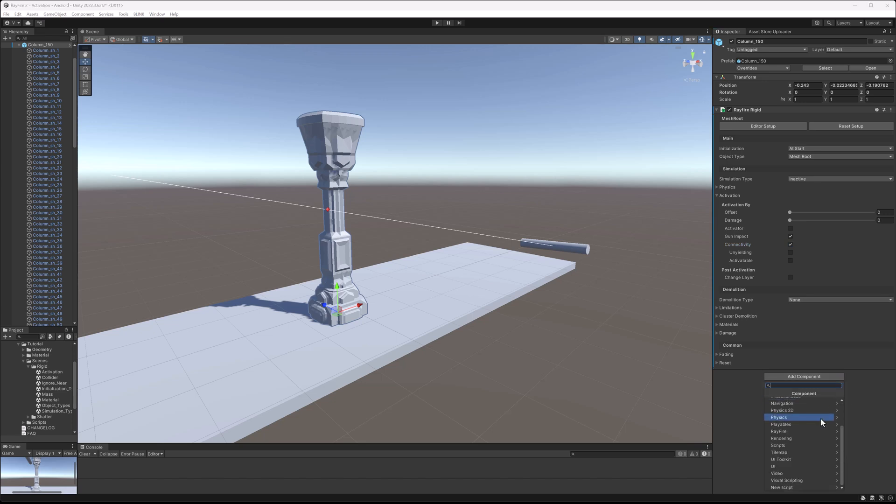
{"action": "left_click", "coordinate": [789, 432]}
{"action": "left_click", "coordinate": [801, 433]}
Add a RayFire Unyielding component to the column.
{"action": "scroll", "coordinate": [783, 387], "scroll_direction": "down", "scroll_amount": 3}
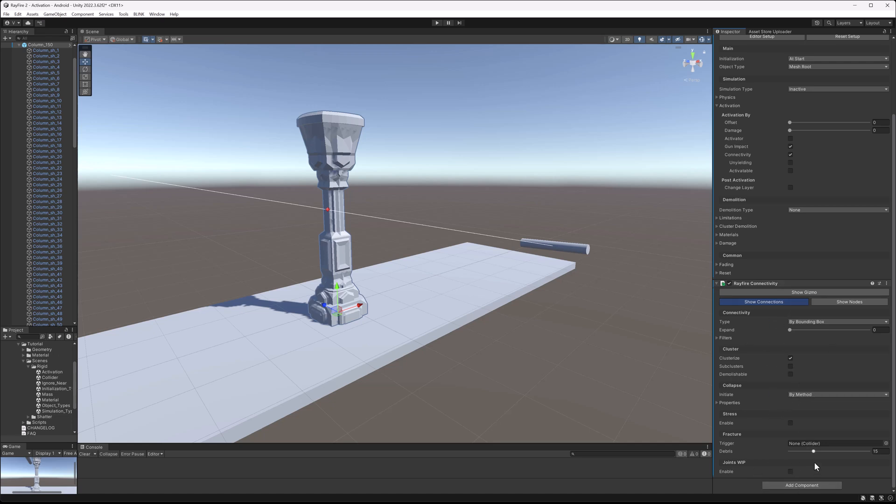
{"action": "left_click", "coordinate": [817, 485]}
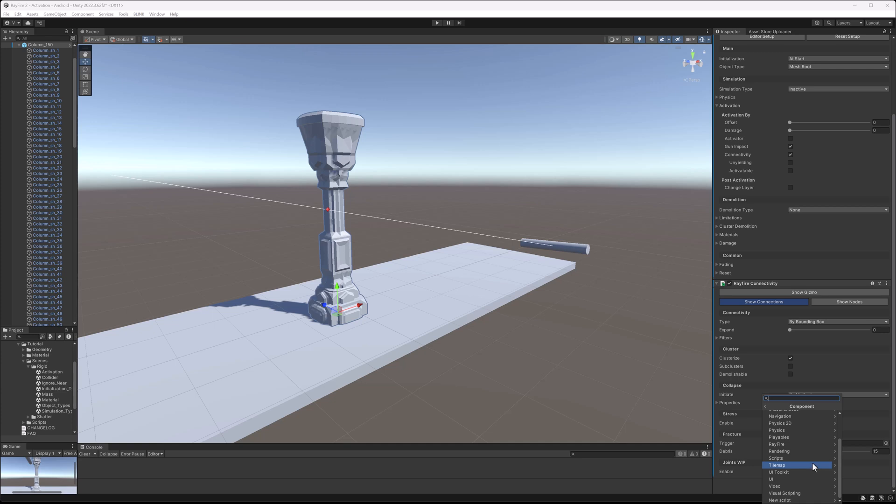
{"action": "left_click", "coordinate": [794, 445]}
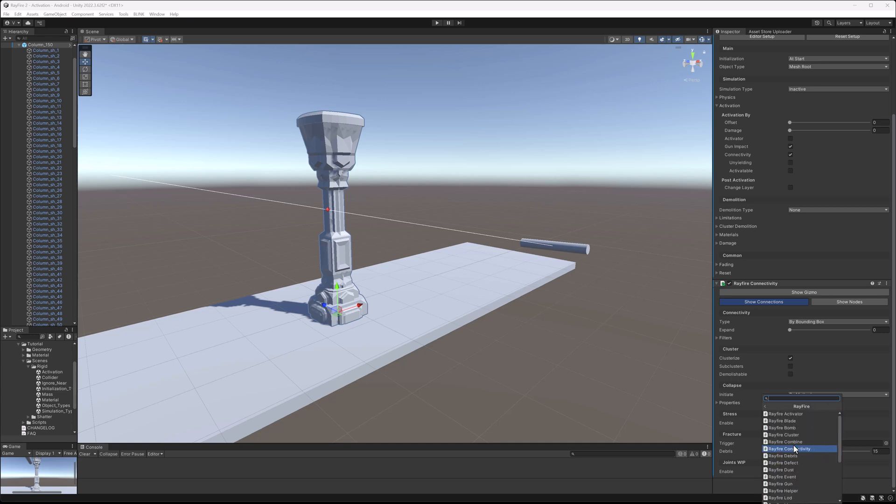
{"action": "scroll", "coordinate": [799, 486], "scroll_direction": "down", "scroll_amount": 3}
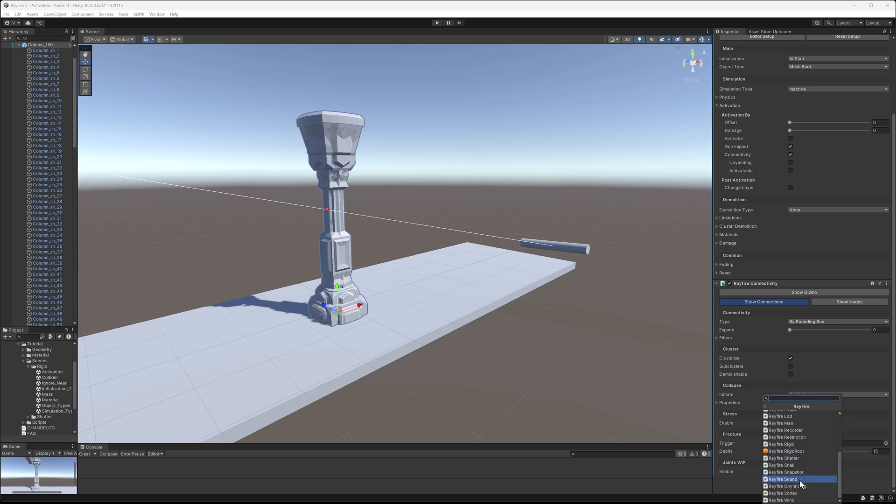
{"action": "left_click", "coordinate": [800, 486]}
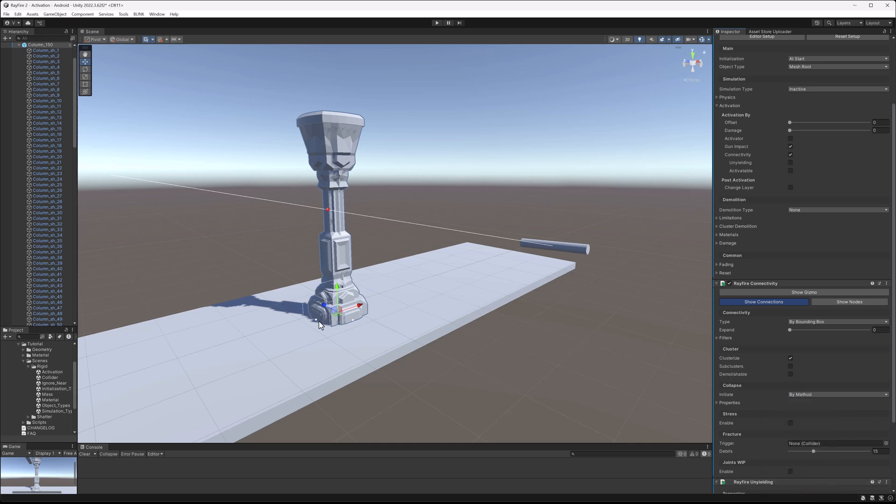
Enter Play mode, collapse the column's component panels, and inspect its connectivity connections up close.
{"action": "left_click_drag", "start_coordinate": [425, 350], "coordinate": [384, 287], "text": "alt"}
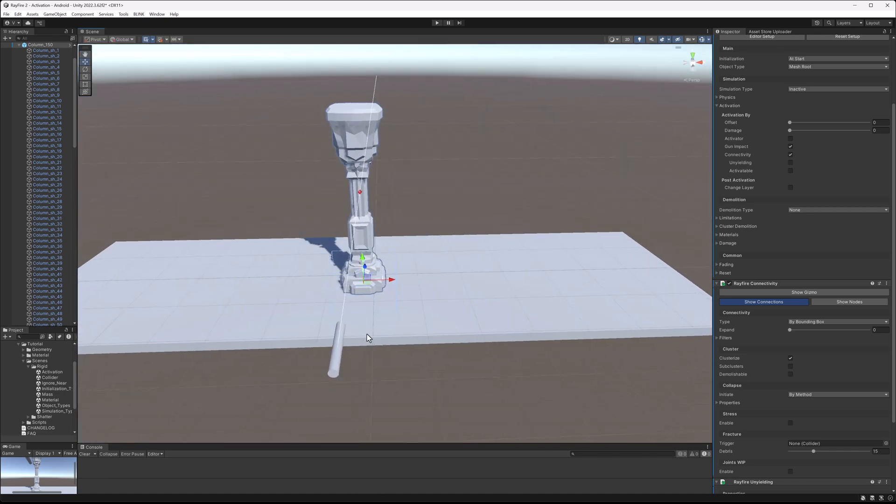
{"action": "left_click_drag", "start_coordinate": [363, 332], "coordinate": [384, 303], "text": "alt"}
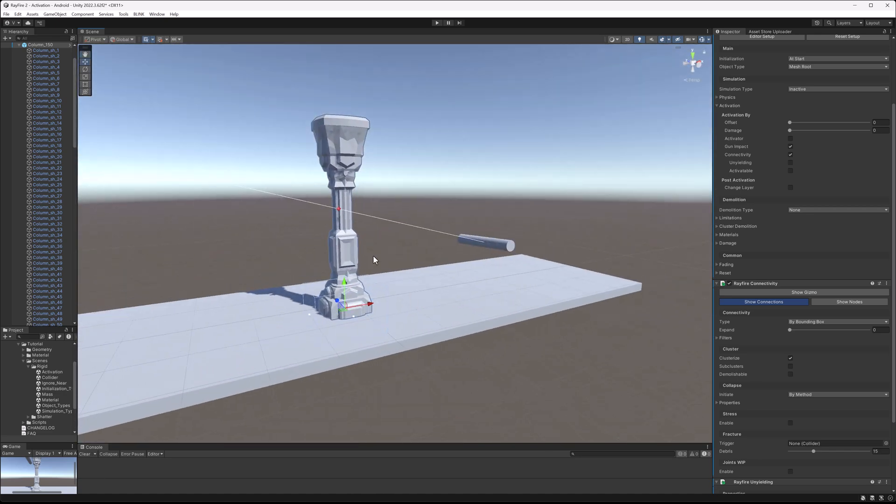
{"action": "key", "text": "f"}
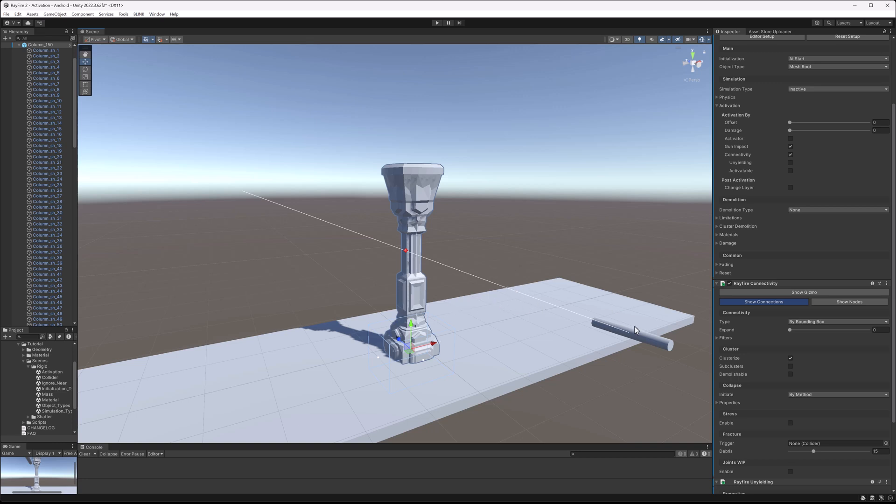
{"action": "left_click", "coordinate": [438, 23]}
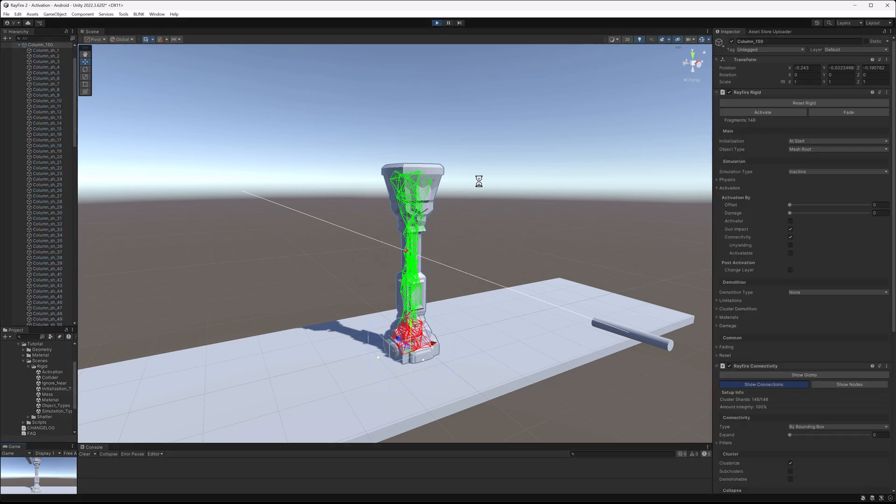
{"action": "scroll", "coordinate": [438, 274], "scroll_direction": "up", "scroll_amount": 3}
{"action": "scroll", "coordinate": [815, 385], "scroll_direction": "down", "scroll_amount": 5}
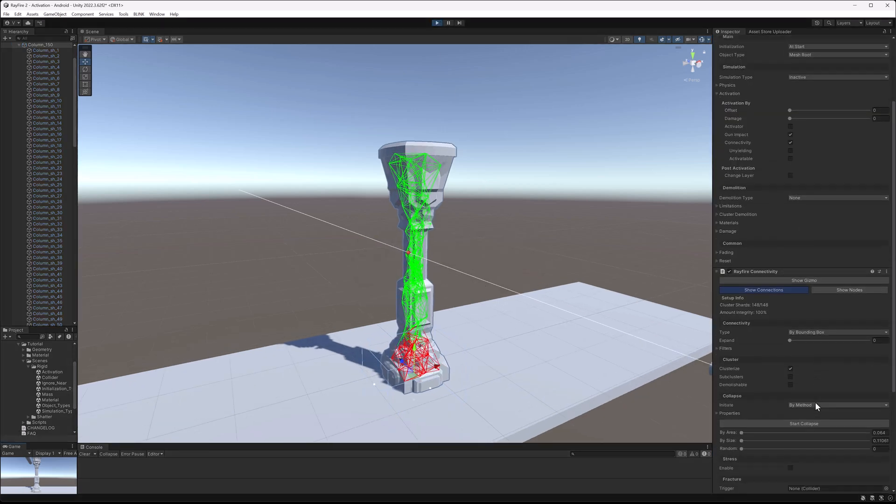
{"action": "scroll", "coordinate": [764, 315], "scroll_direction": "up", "scroll_amount": 5}
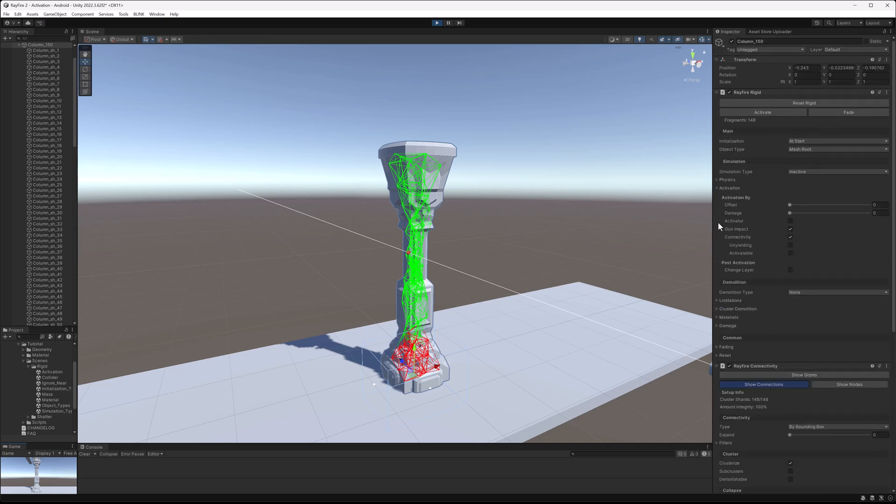
{"action": "left_click", "coordinate": [758, 93]}
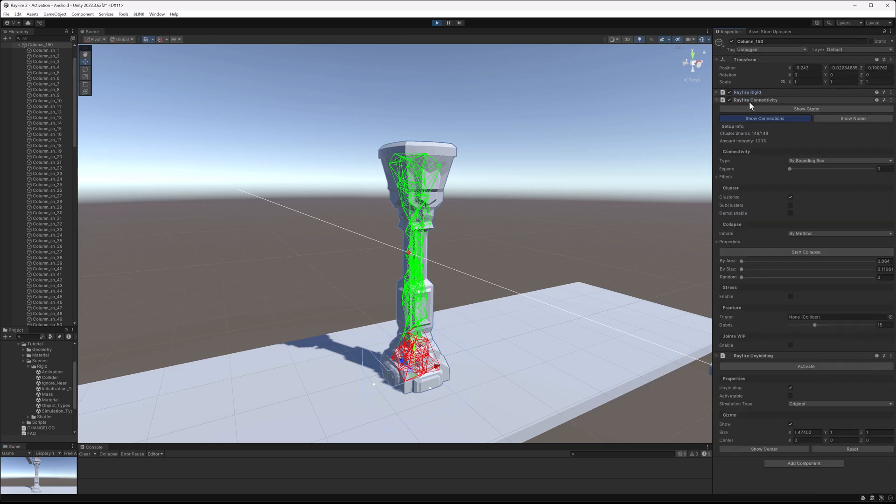
{"action": "left_click", "coordinate": [749, 99]}
{"action": "left_click", "coordinate": [748, 107]}
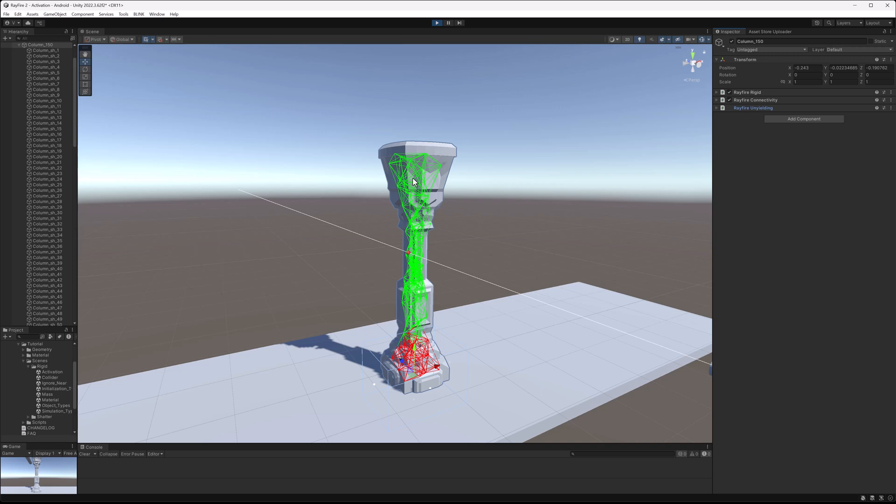
{"action": "scroll", "coordinate": [420, 210], "scroll_direction": "up", "scroll_amount": 4}
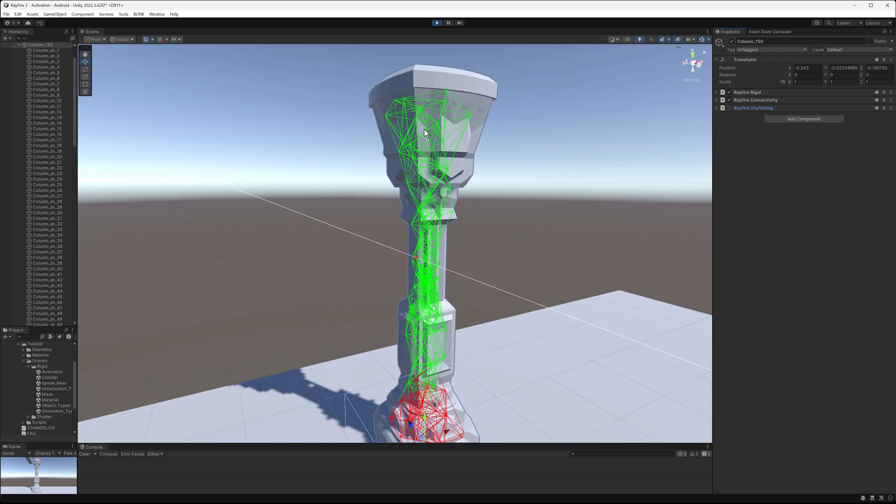
{"action": "middle_click_drag", "start_coordinate": [442, 314], "coordinate": [430, 240]}
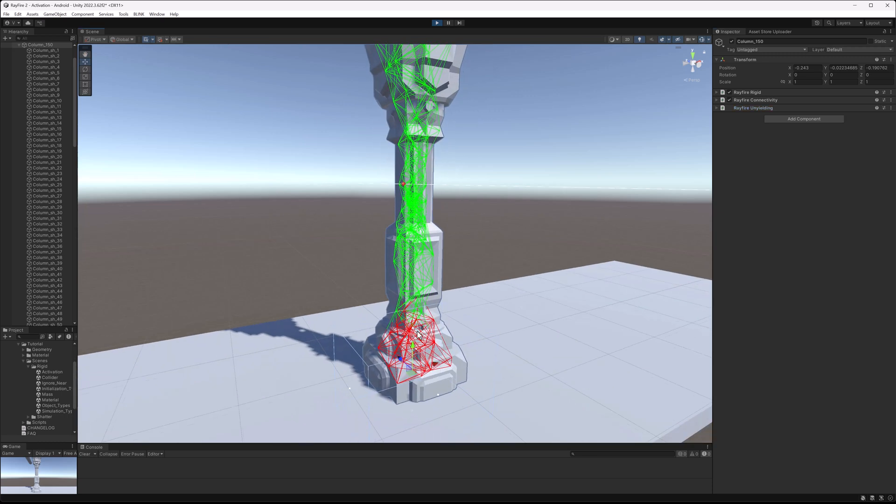
{"action": "left_click_drag", "start_coordinate": [509, 350], "coordinate": [476, 313], "text": "alt"}
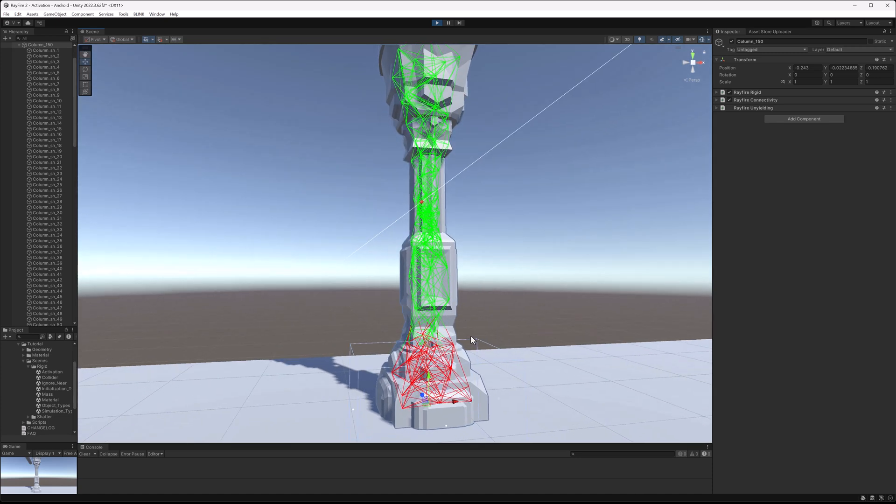
{"action": "middle_click_drag", "start_coordinate": [454, 304], "coordinate": [437, 279]}
{"action": "mouse_move", "coordinate": [414, 344]}
{"action": "left_mouse_down", "text": "alt"}
{"action": "mouse_move", "coordinate": [436, 292]}
{"action": "mouse_move", "coordinate": [510, 254]}
{"action": "mouse_move", "coordinate": [534, 265]}
{"action": "mouse_move", "coordinate": [500, 286]}
{"action": "left_mouse_up", "text": "alt"}
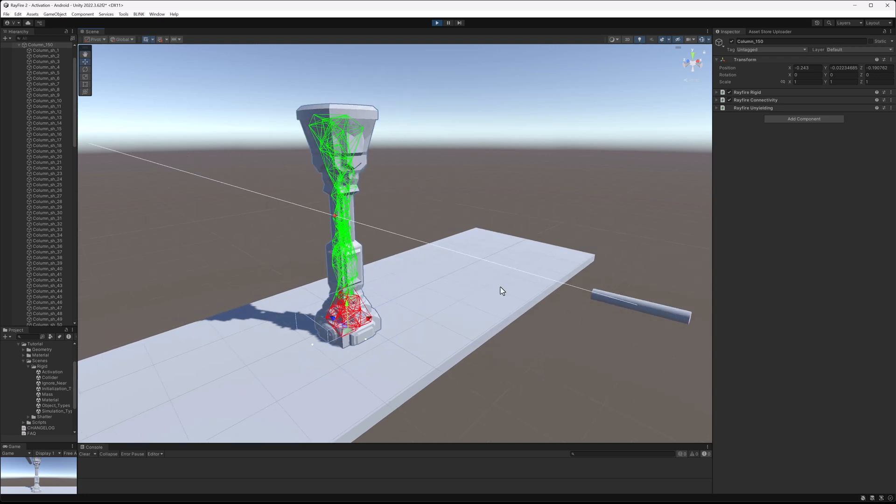
Select the Gun, fire a single shot at the column, and exit Play mode.
{"action": "left_click", "coordinate": [647, 310]}
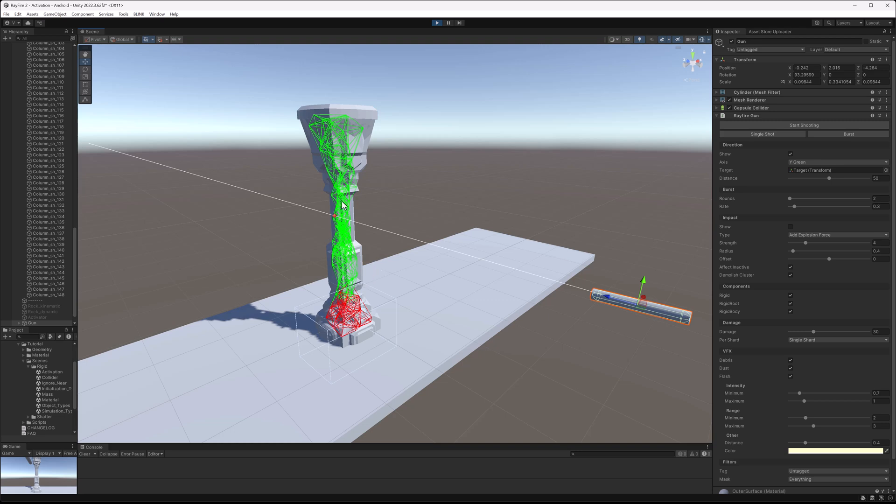
{"action": "left_click", "coordinate": [744, 135]}
{"action": "left_click", "coordinate": [756, 135]}
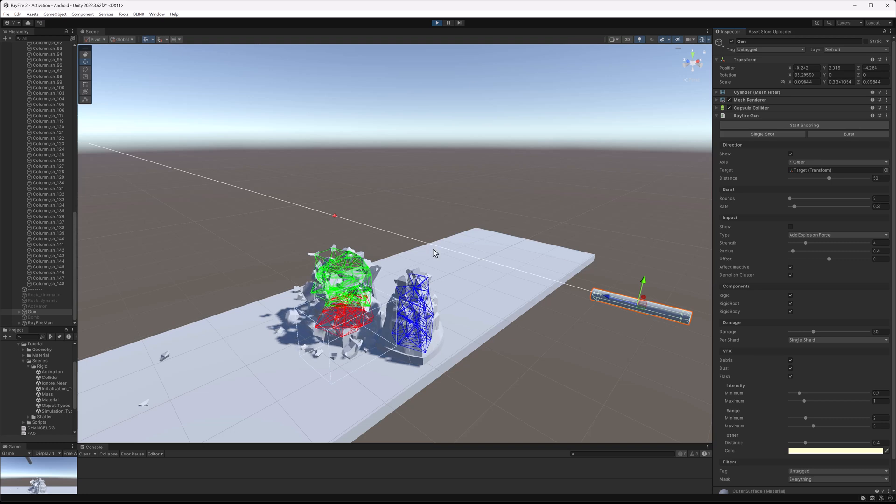
{"action": "left_click", "coordinate": [436, 22]}
Select the column and disable Clusterize in its Connectivity component.
{"action": "left_click", "coordinate": [391, 136]}
{"action": "left_click", "coordinate": [361, 125]}
{"action": "left_click", "coordinate": [769, 117]}
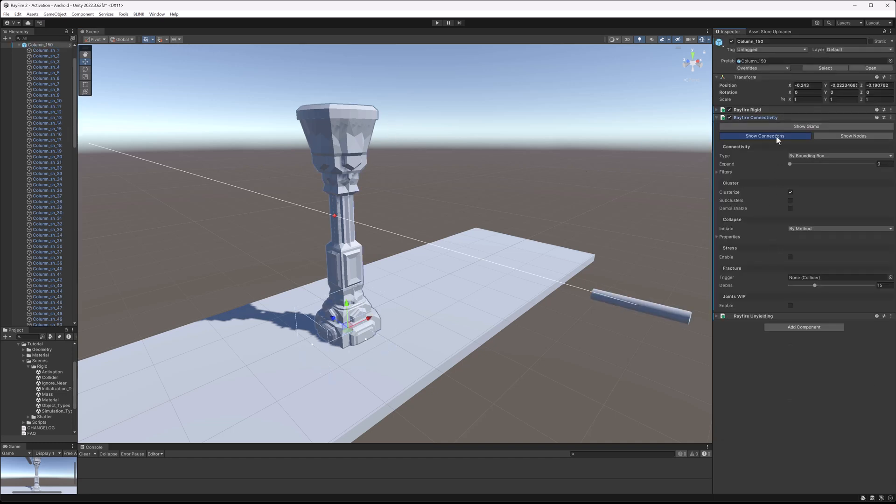
{"action": "left_click", "coordinate": [790, 192]}
Enter Play mode, fire a single shot from the Gun, examine the resulting debris, and exit Play mode.
{"action": "left_click", "coordinate": [438, 22]}
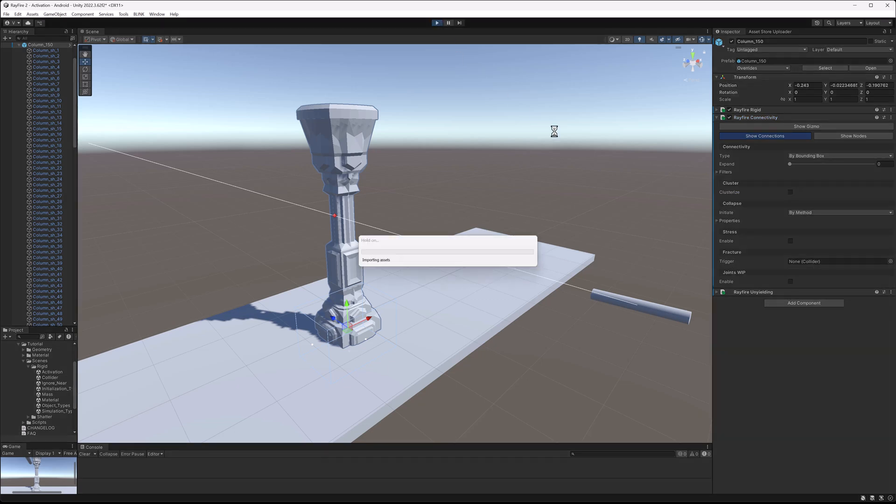
{"action": "left_click", "coordinate": [652, 311]}
{"action": "left_click", "coordinate": [763, 135]}
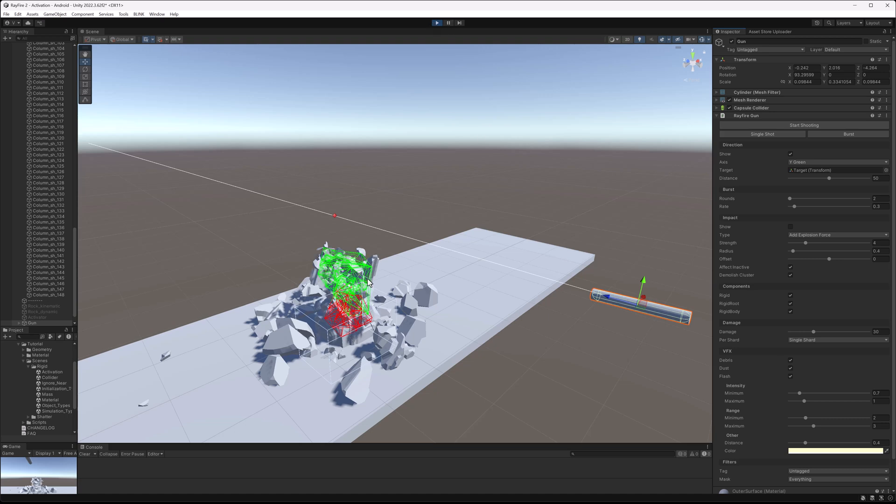
{"action": "left_click_drag", "start_coordinate": [422, 205], "coordinate": [419, 246], "text": "alt"}
{"action": "left_click_drag", "start_coordinate": [359, 304], "coordinate": [370, 267], "text": "alt"}
{"action": "scroll", "coordinate": [364, 270], "scroll_direction": "up", "scroll_amount": 7}
{"action": "middle_click_drag", "start_coordinate": [330, 299], "coordinate": [383, 262]}
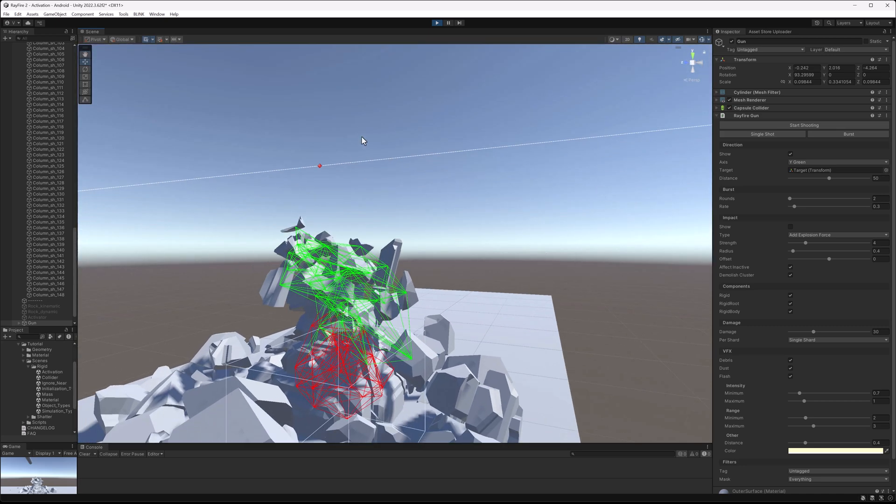
{"action": "left_click_drag", "start_coordinate": [370, 184], "coordinate": [397, 215], "text": "alt"}
{"action": "left_click_drag", "start_coordinate": [389, 247], "coordinate": [372, 293], "text": "alt"}
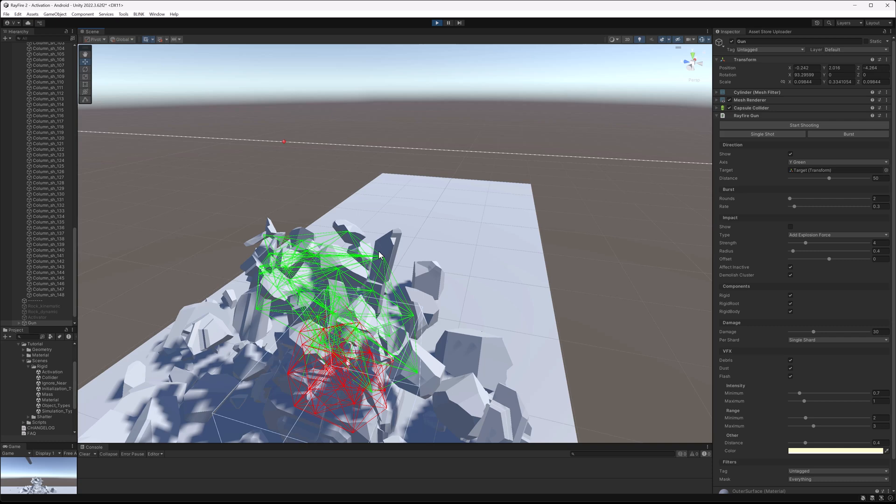
{"action": "left_click", "coordinate": [435, 22]}
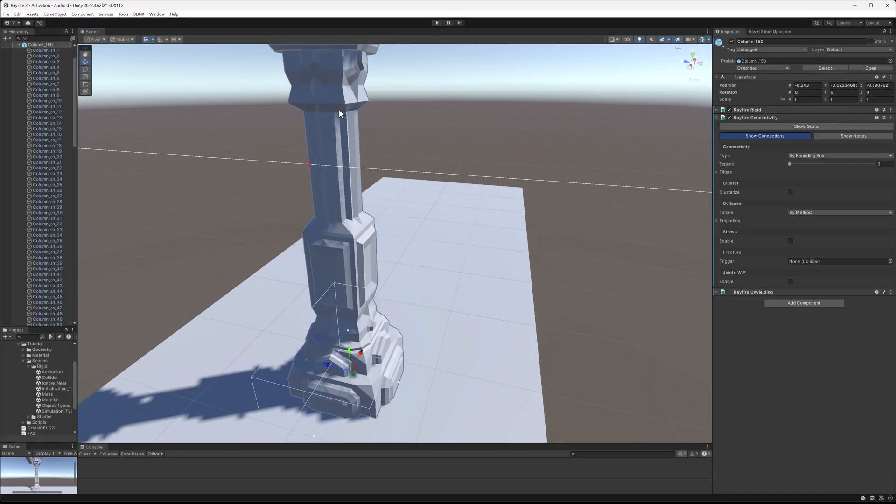
Set the column's connectivity Type to By Polygons.
{"action": "left_click", "coordinate": [800, 155]}
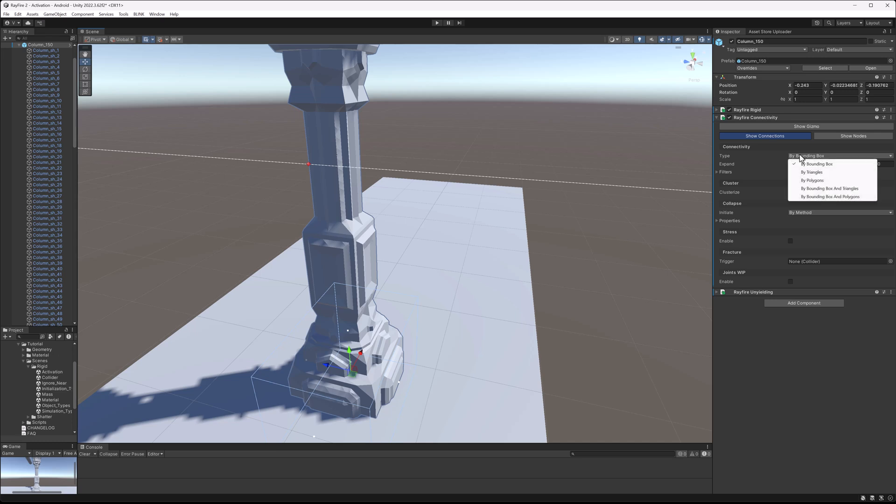
{"action": "left_click", "coordinate": [813, 181]}
{"action": "left_click_drag", "start_coordinate": [621, 247], "coordinate": [537, 261], "text": "alt"}
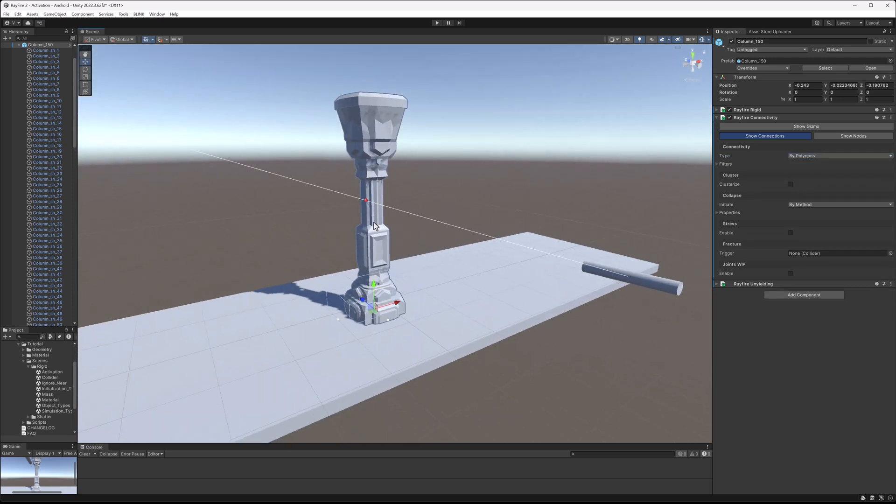
Select the column root and set its Activation Offset to 0.1.
{"action": "left_click", "coordinate": [384, 116]}
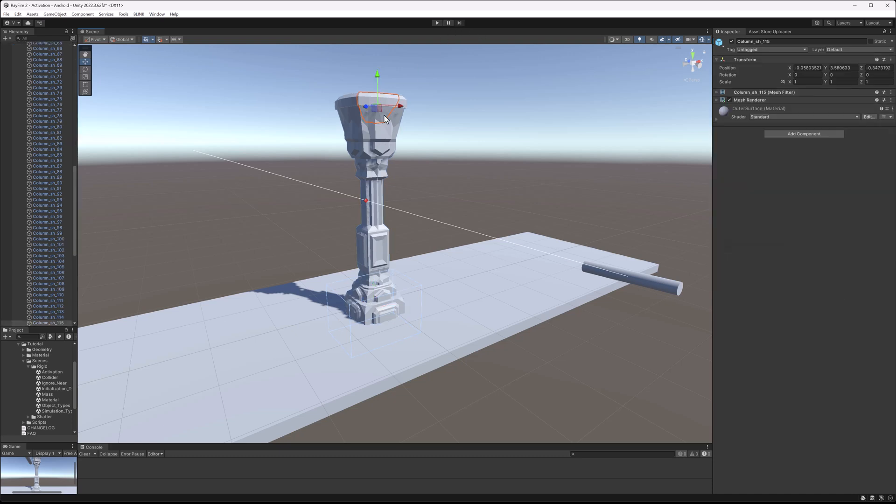
{"action": "left_click", "coordinate": [629, 95]}
{"action": "left_click", "coordinate": [379, 126]}
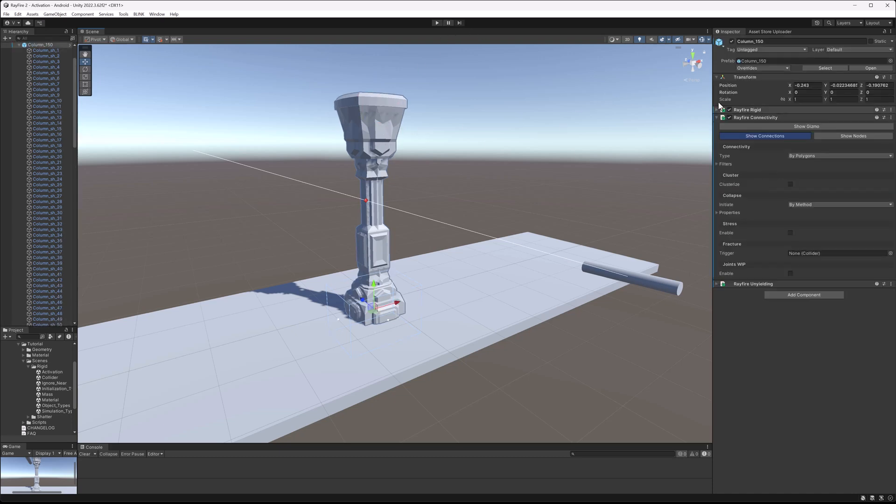
{"action": "left_click", "coordinate": [766, 110]}
{"action": "left_click", "coordinate": [793, 212]}
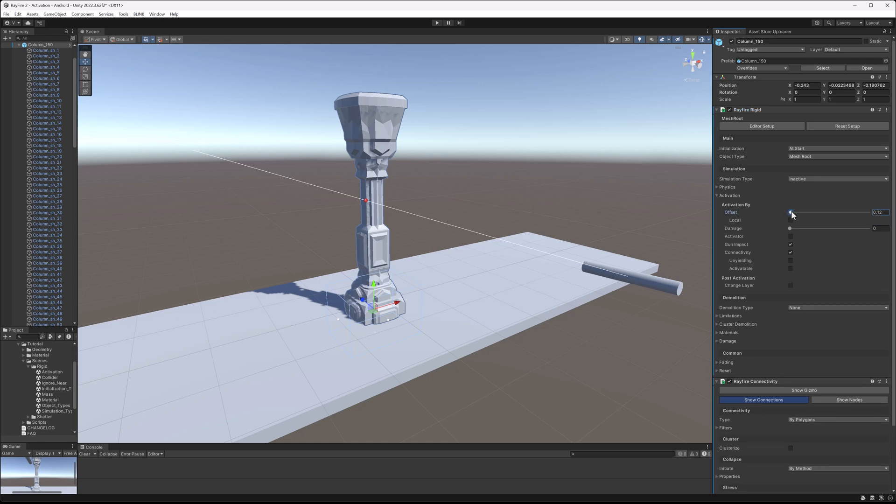
{"action": "left_click_drag", "start_coordinate": [880, 214], "coordinate": [887, 213]}
Enter Play mode, fire a single Gun shot at the offset-activated column, exit Play mode, and reselect the column.
{"action": "left_click", "coordinate": [437, 23]}
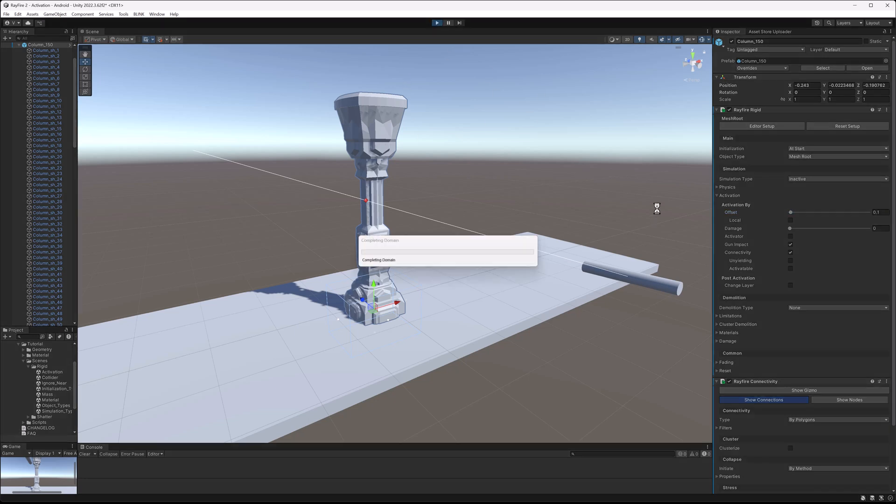
{"action": "left_click", "coordinate": [657, 282]}
{"action": "left_click", "coordinate": [750, 136]}
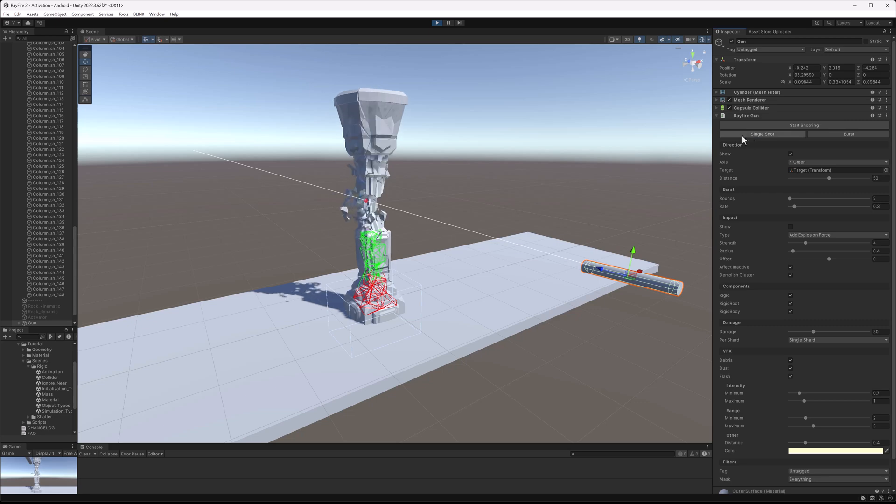
{"action": "left_click", "coordinate": [578, 122]}
{"action": "left_click_drag", "start_coordinate": [500, 154], "coordinate": [516, 176], "text": "alt"}
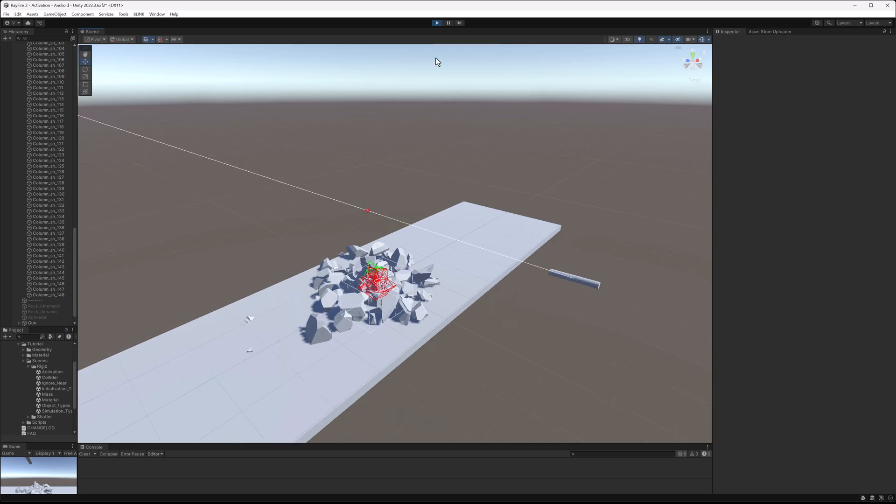
{"action": "left_click", "coordinate": [434, 24]}
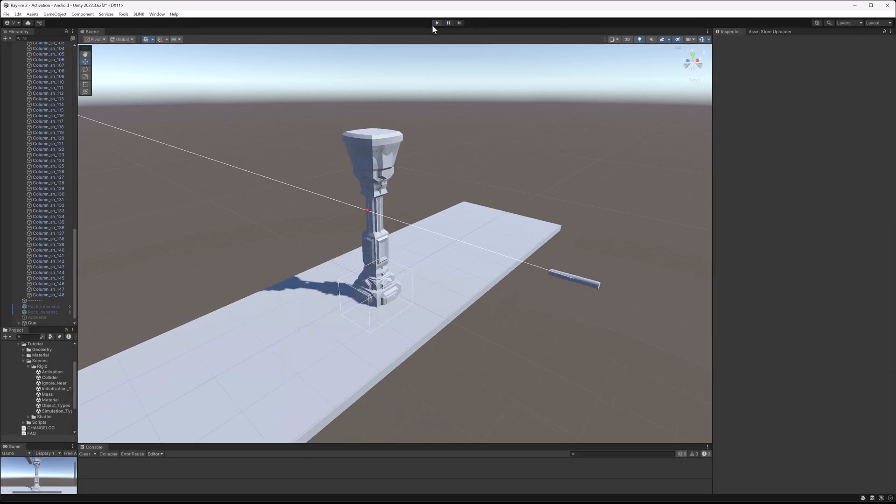
{"action": "left_click", "coordinate": [373, 136]}
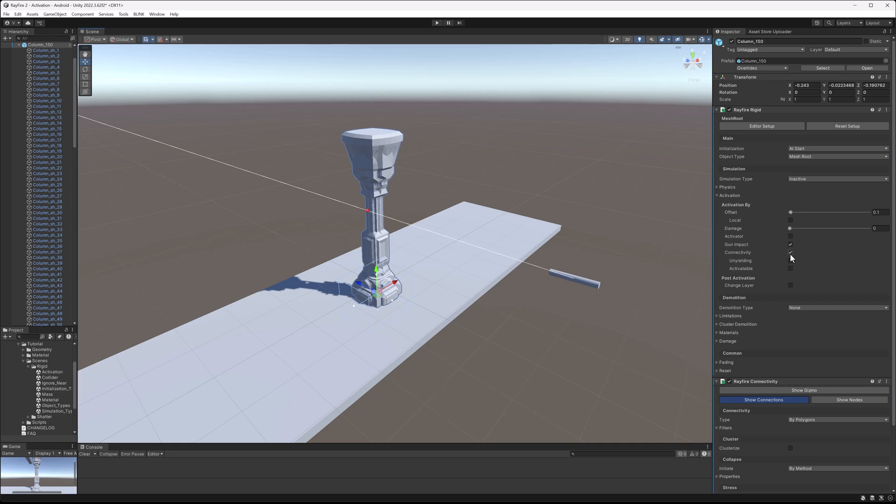
Select the decomposed fence and enable Post Activation Change Layer, setting its Layer to Water.
{"action": "left_click", "coordinate": [390, 150]}
{"action": "left_click", "coordinate": [345, 150]}
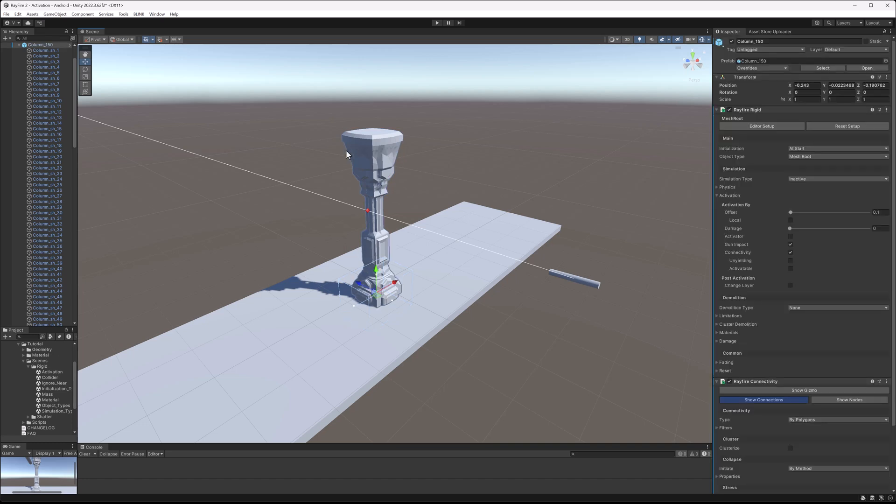
{"action": "left_click", "coordinate": [19, 45]}
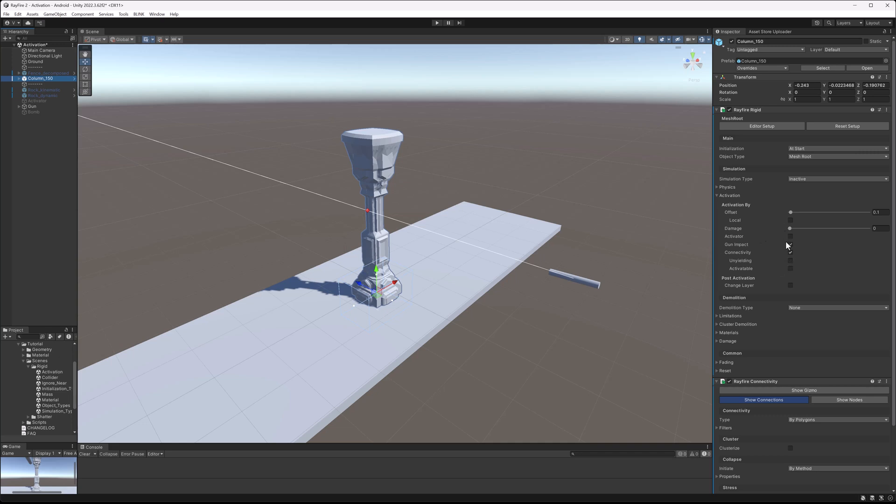
{"action": "scroll", "coordinate": [788, 374], "scroll_direction": "down", "scroll_amount": 3}
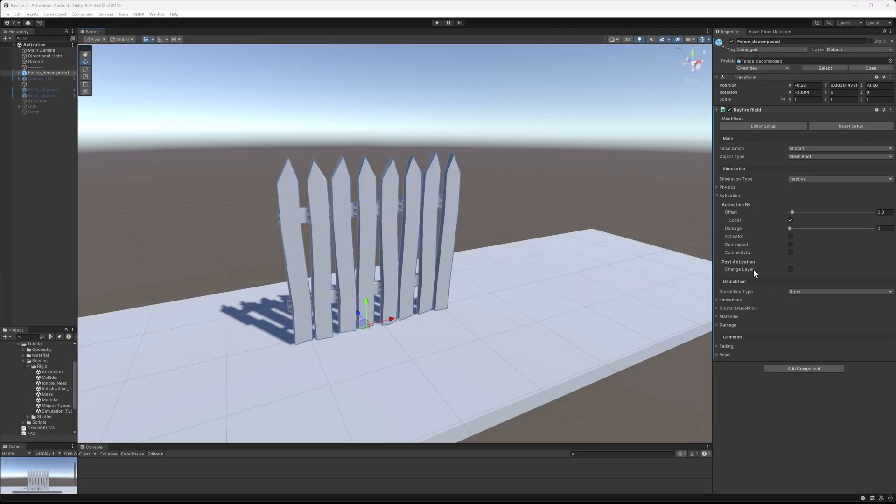
{"action": "left_click", "coordinate": [790, 270]}
{"action": "left_click", "coordinate": [791, 269]}
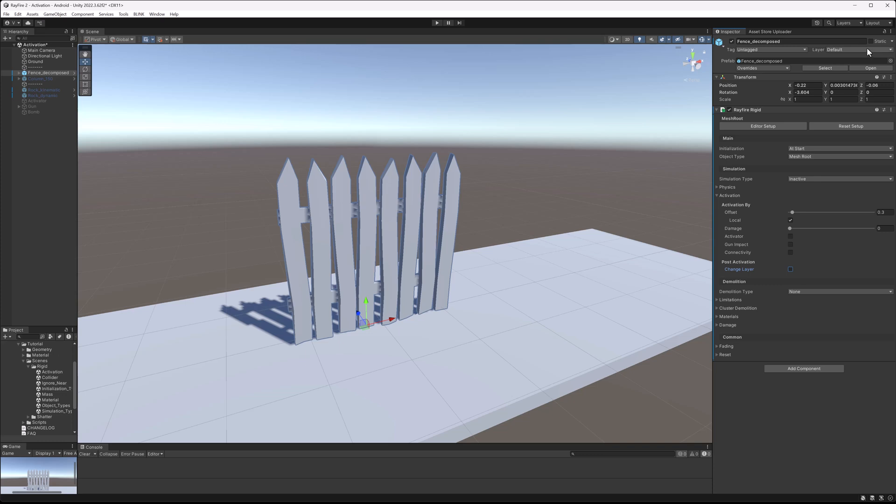
{"action": "left_click", "coordinate": [791, 270]}
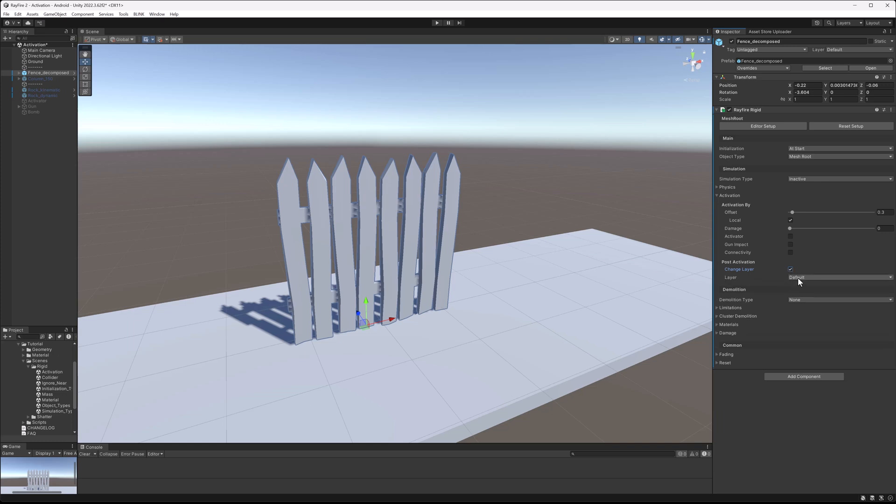
{"action": "left_click", "coordinate": [798, 279]}
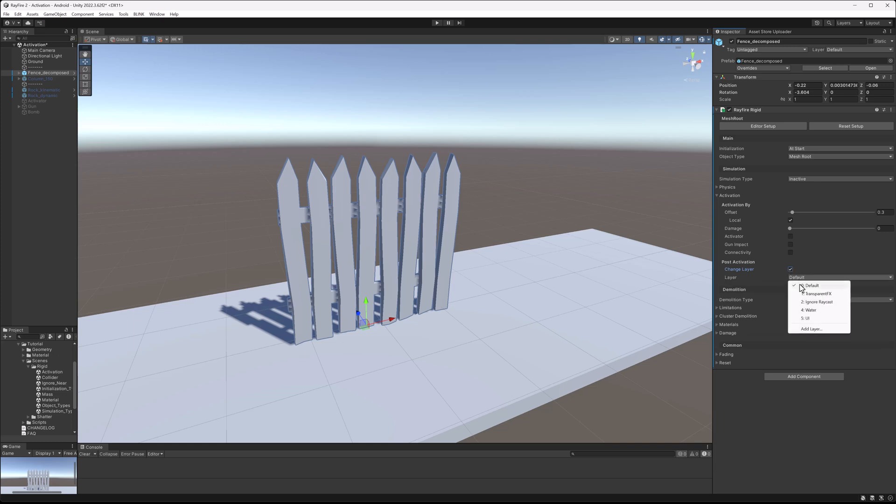
{"action": "left_click", "coordinate": [824, 310]}
Select a fence picket, enter Play mode, drag the picket to activate it, exit Play mode, and reselect the fence.
{"action": "left_click", "coordinate": [293, 226]}
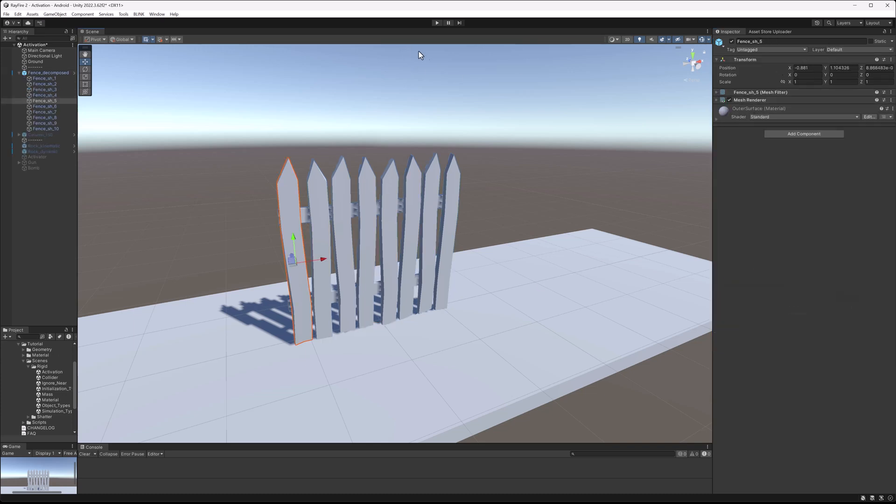
{"action": "left_click", "coordinate": [438, 23]}
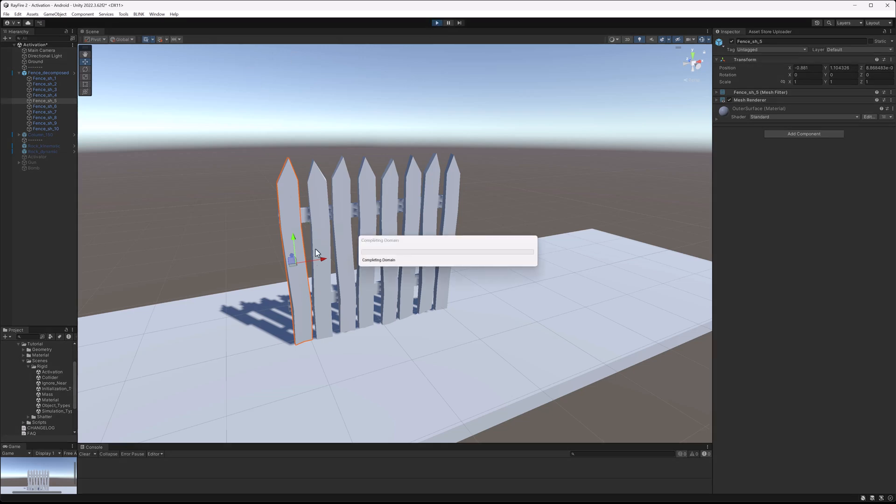
{"action": "left_click_drag", "start_coordinate": [314, 262], "coordinate": [256, 239]}
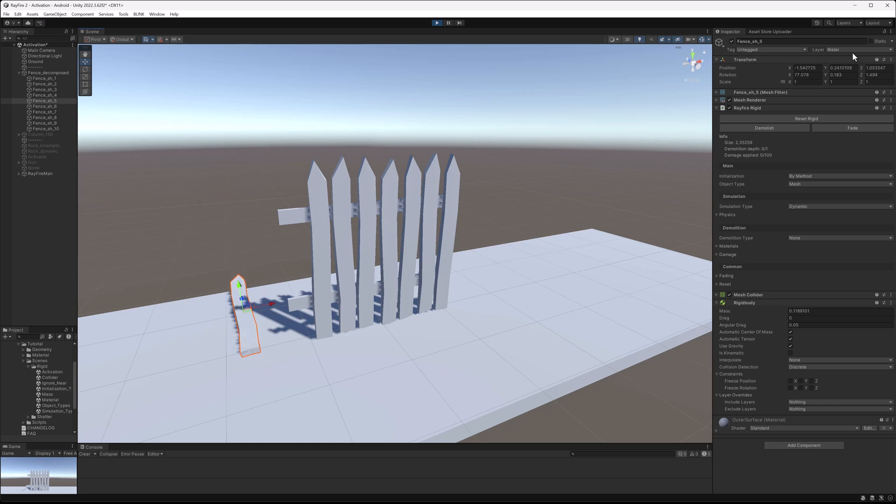
{"action": "left_click", "coordinate": [437, 23]}
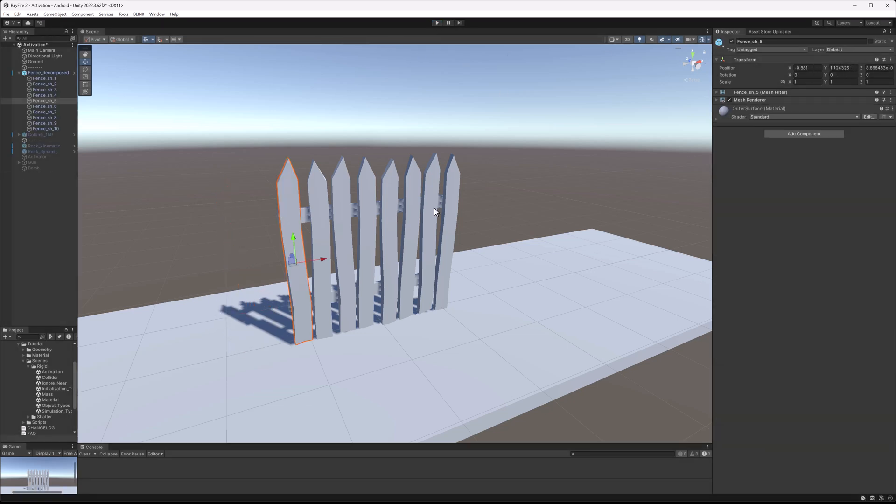
{"action": "left_click", "coordinate": [416, 176]}
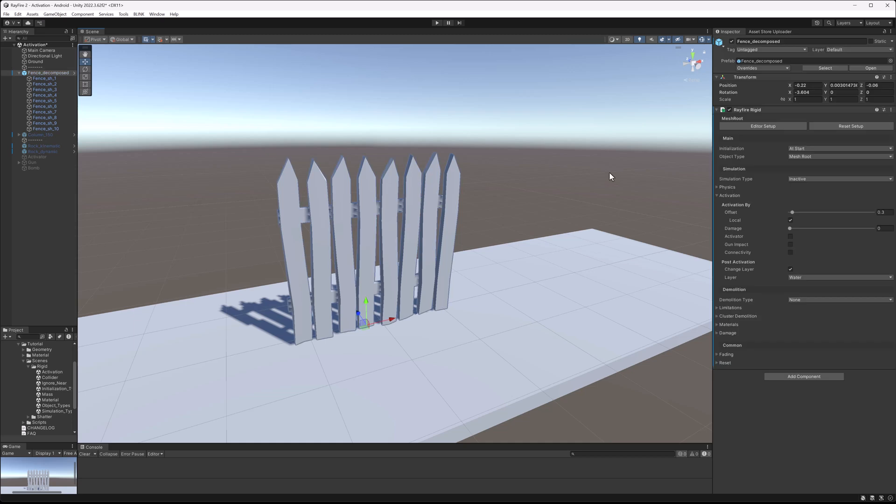